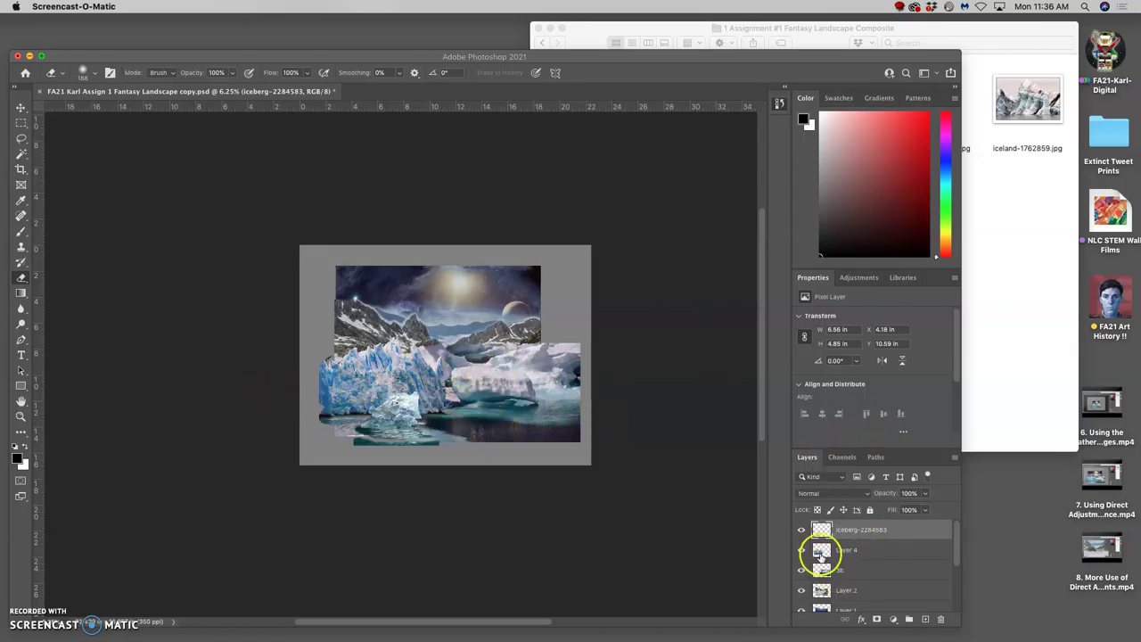
Compare the composite with the iceberg-2284583 layer hidden and shown, examining how the small iceberg blends with its surroundings
click(802, 530)
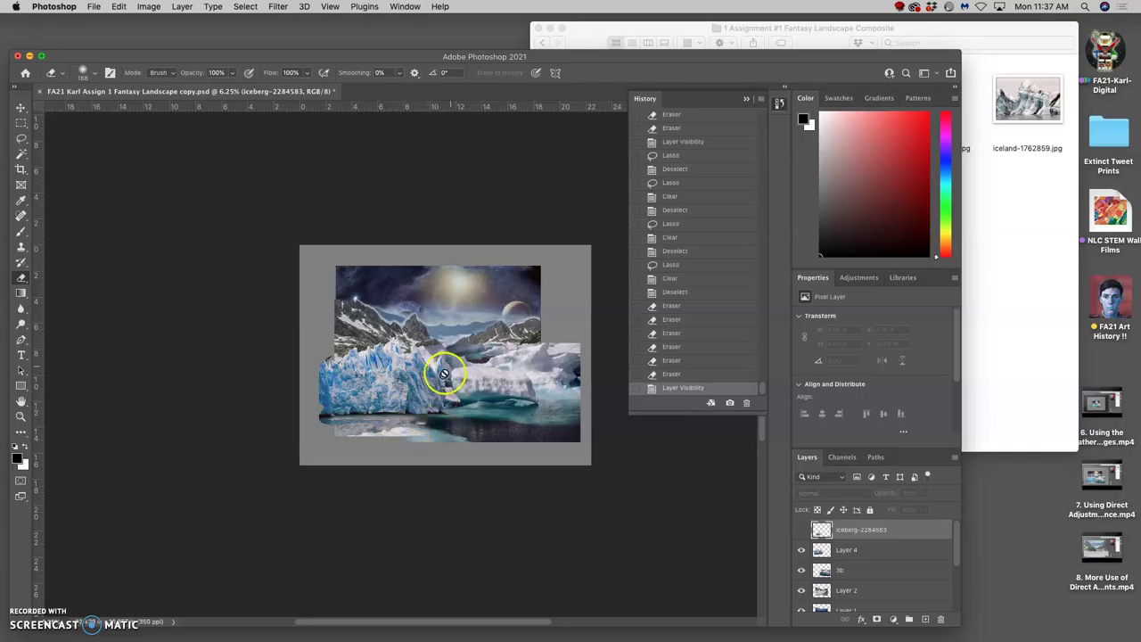
click(800, 530)
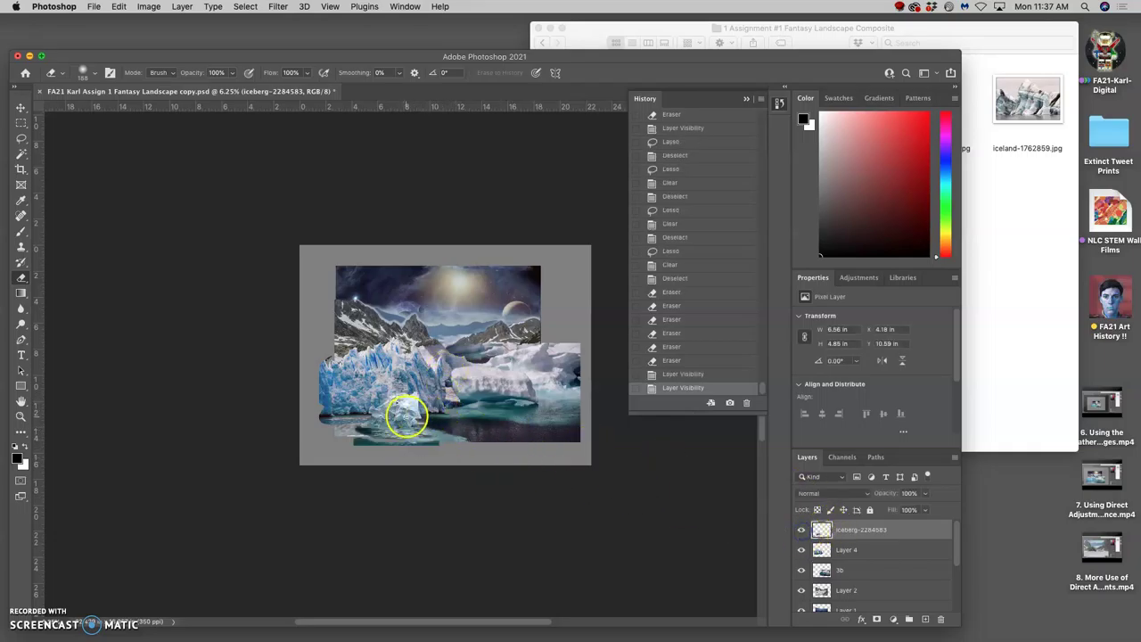
key(super+equal)
key(super+equal)
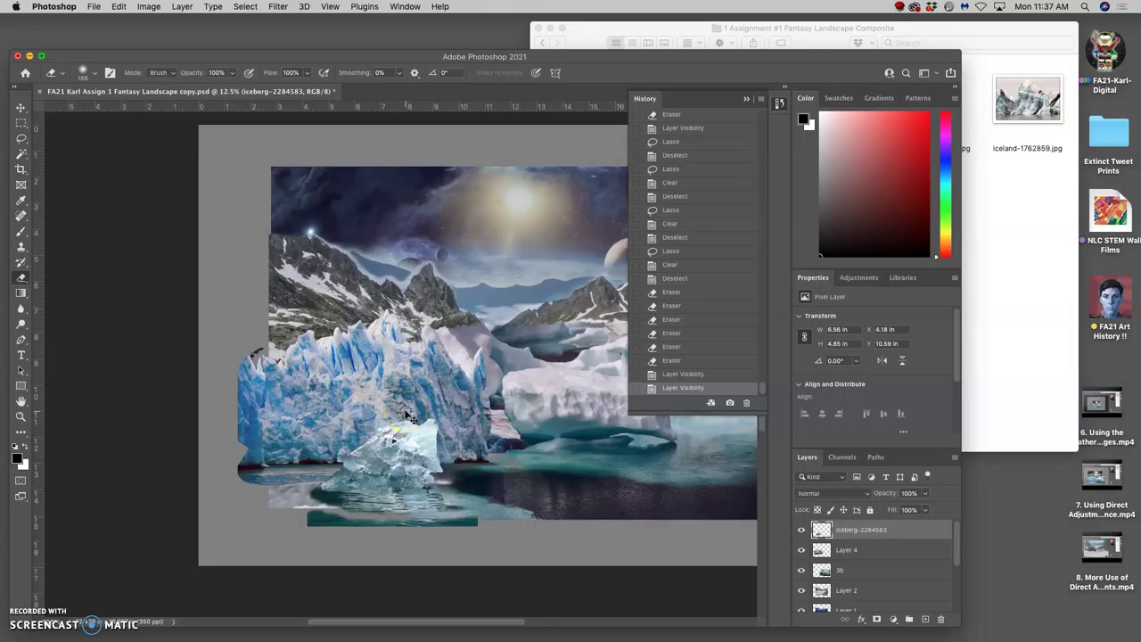
scroll(601, 160, right, 5)
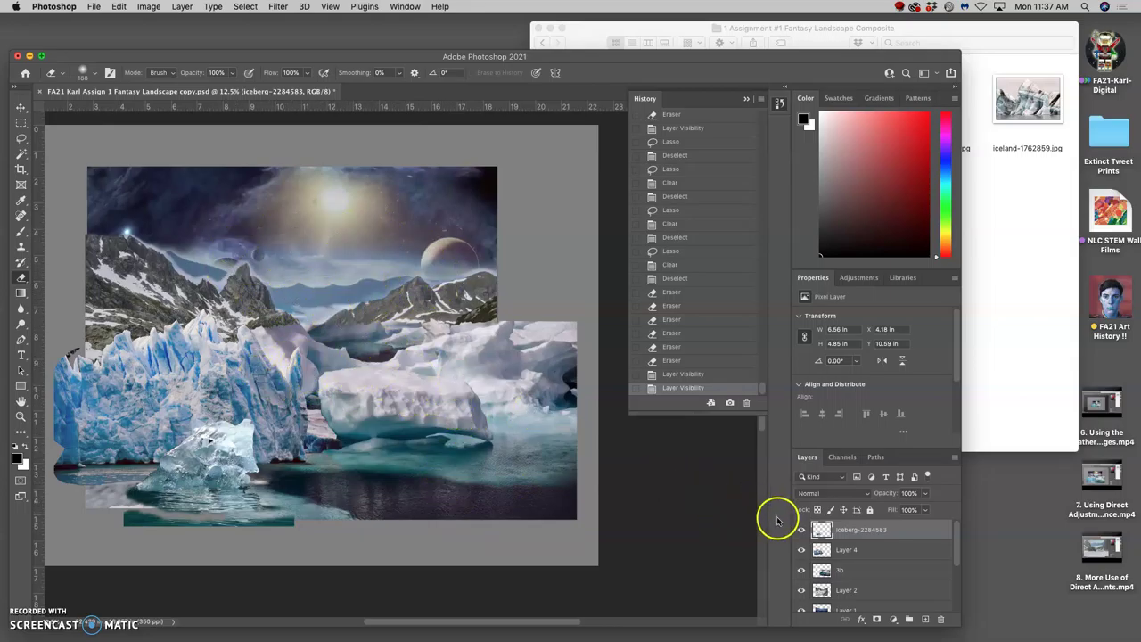
click(801, 530)
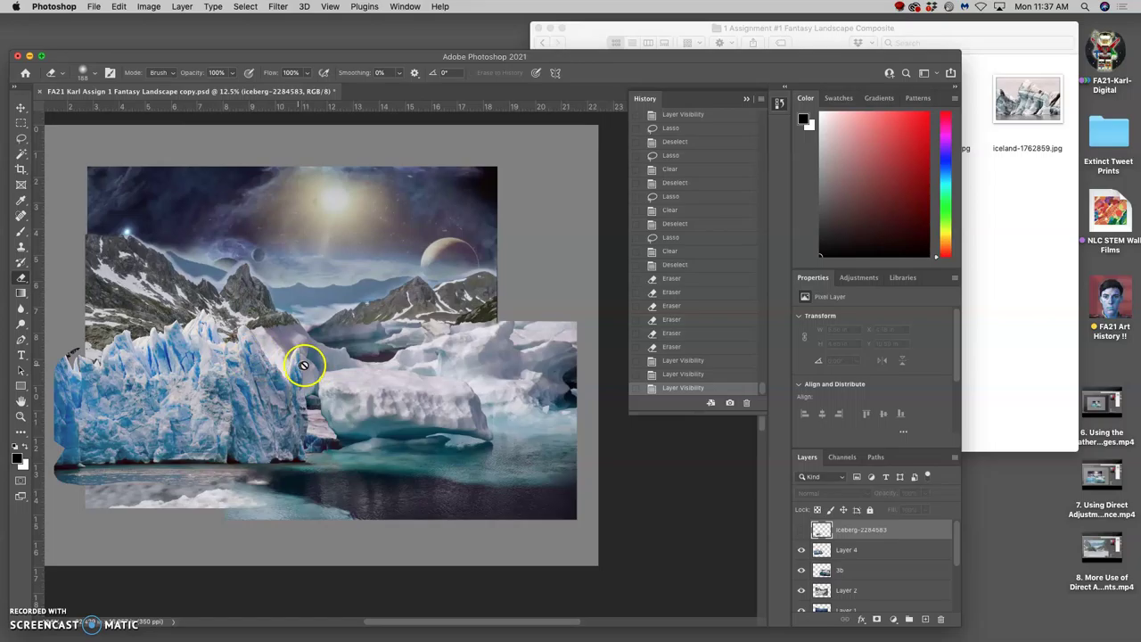
click(800, 530)
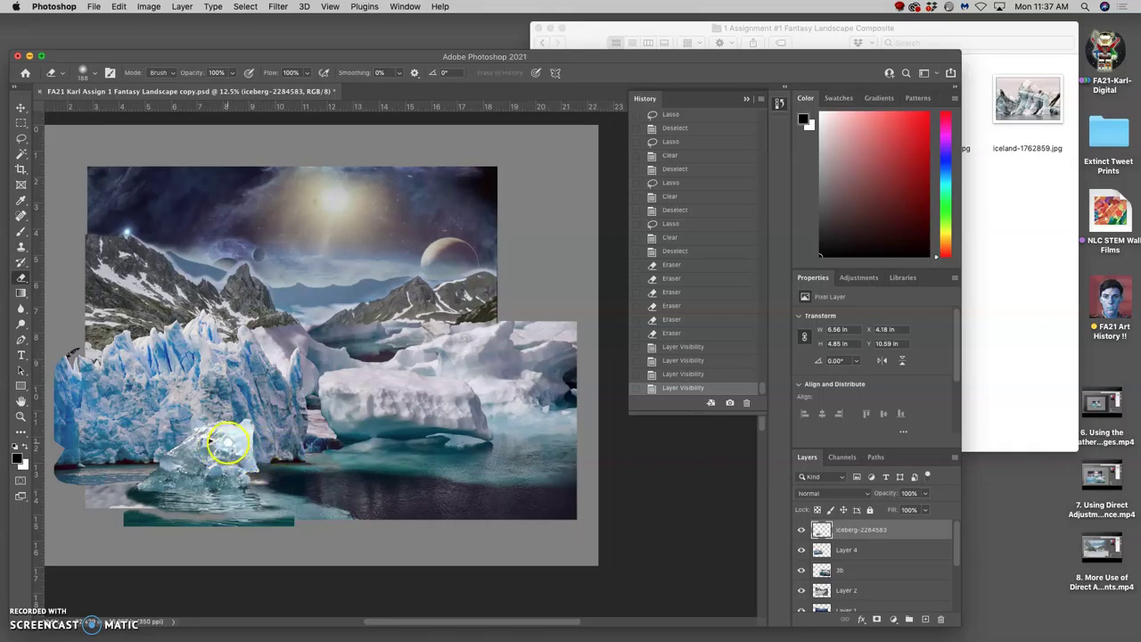
key(super+minus)
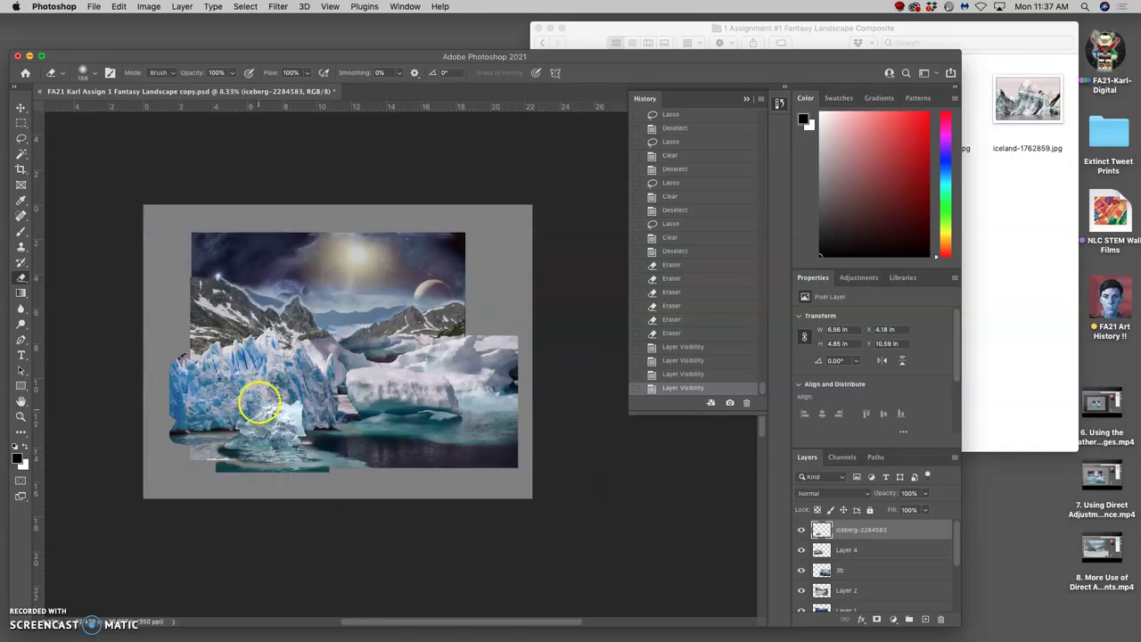
key(super+plus)
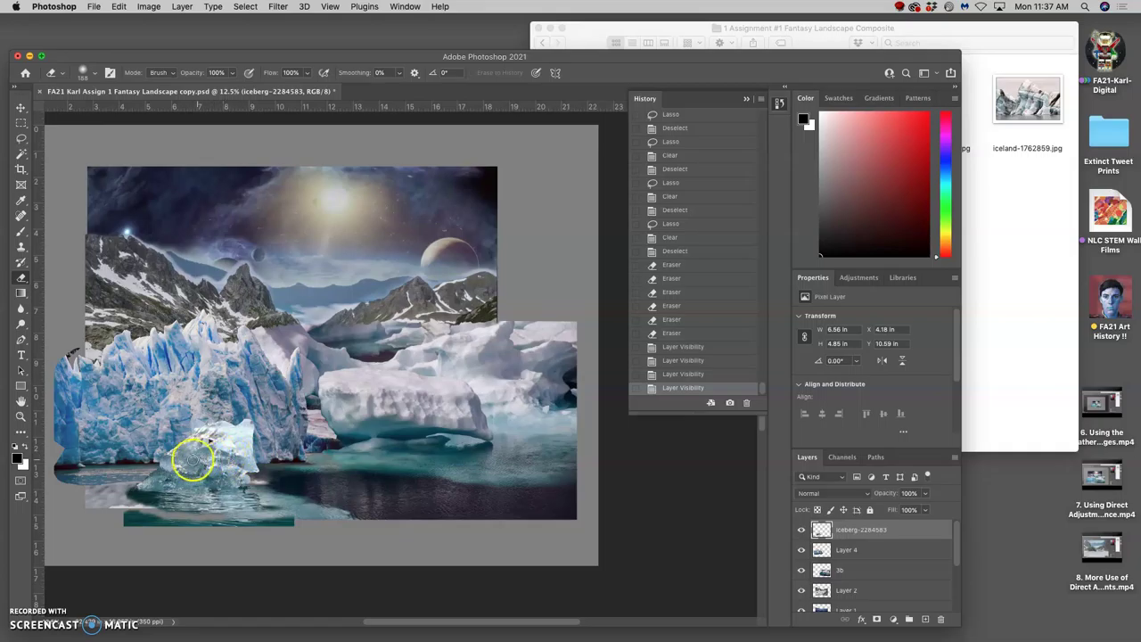
Open the Levels adjustment for the iceberg-2284583 layer
click(150, 7)
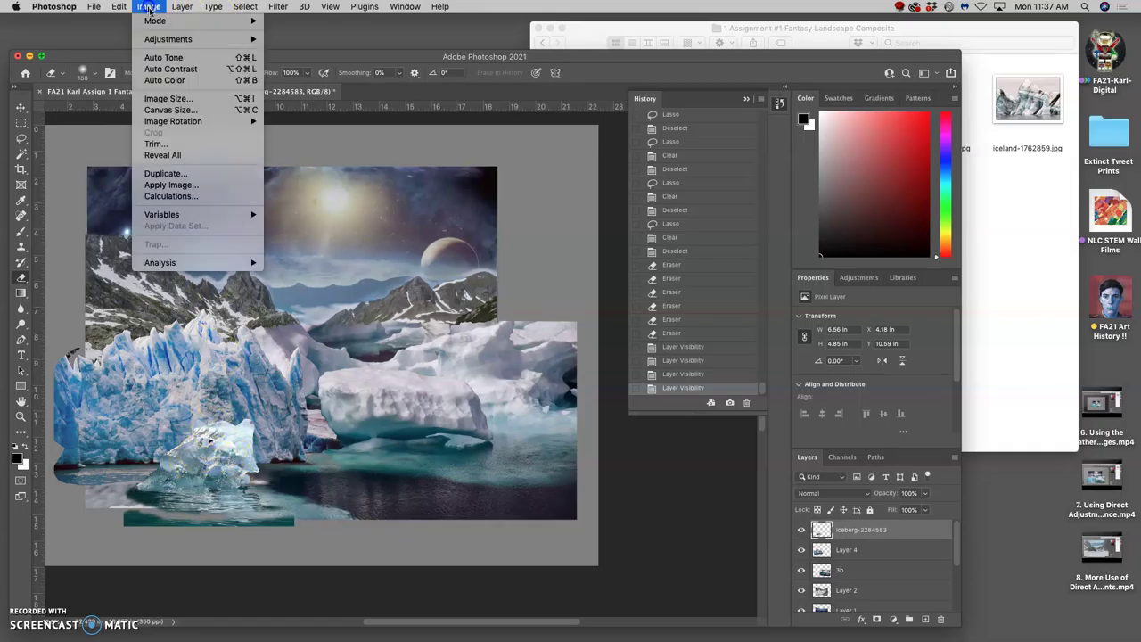
mouse_move(179, 39)
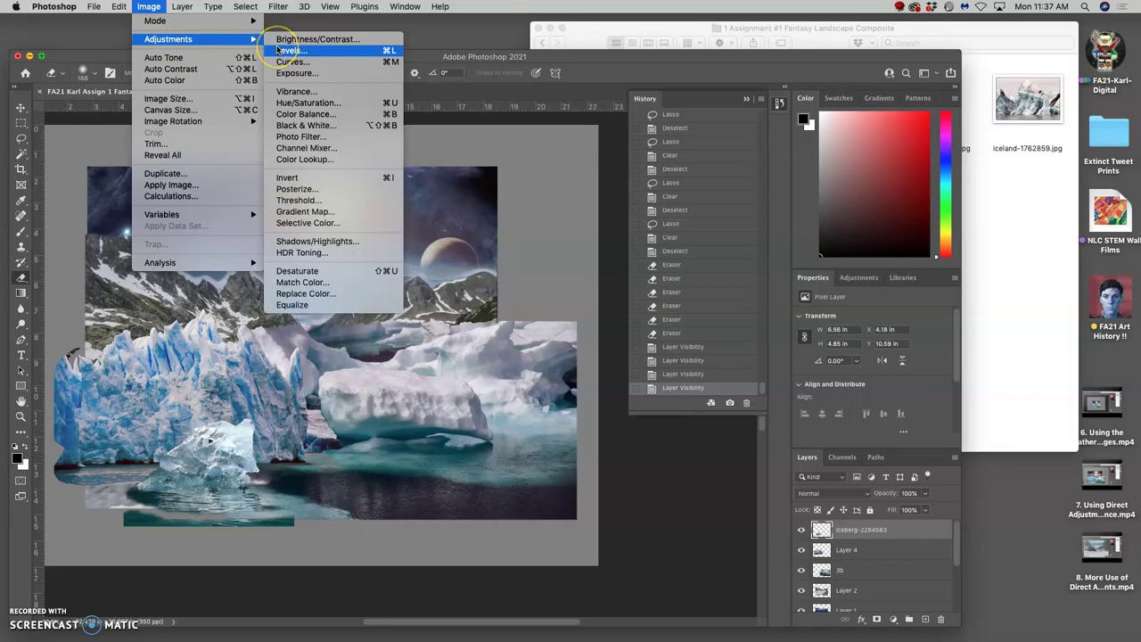
click(279, 49)
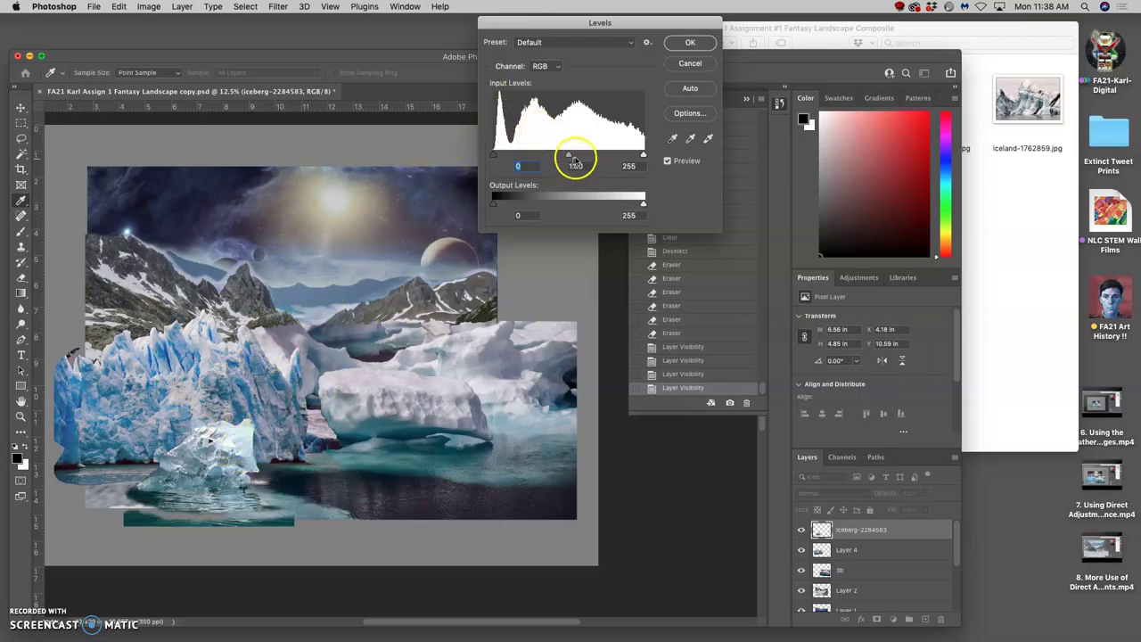
Try a white input level of 213, examine the iceberg's highlights up close, and restore the level to 255
mouse_move(643, 154)
mouse_down()
mouse_move(622, 155)
mouse_move(660, 153)
mouse_move(619, 155)
mouse_up()
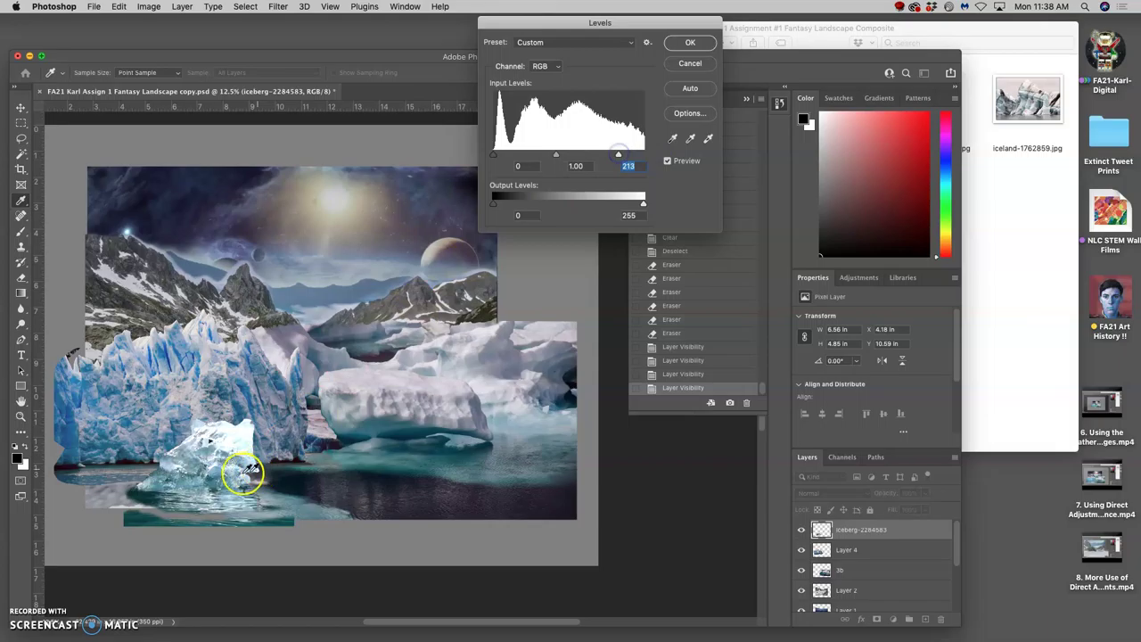
key(super+equal)
key(super+equal)
key(super+equal)
key(super+equal)
scroll(210, 477, left, 7)
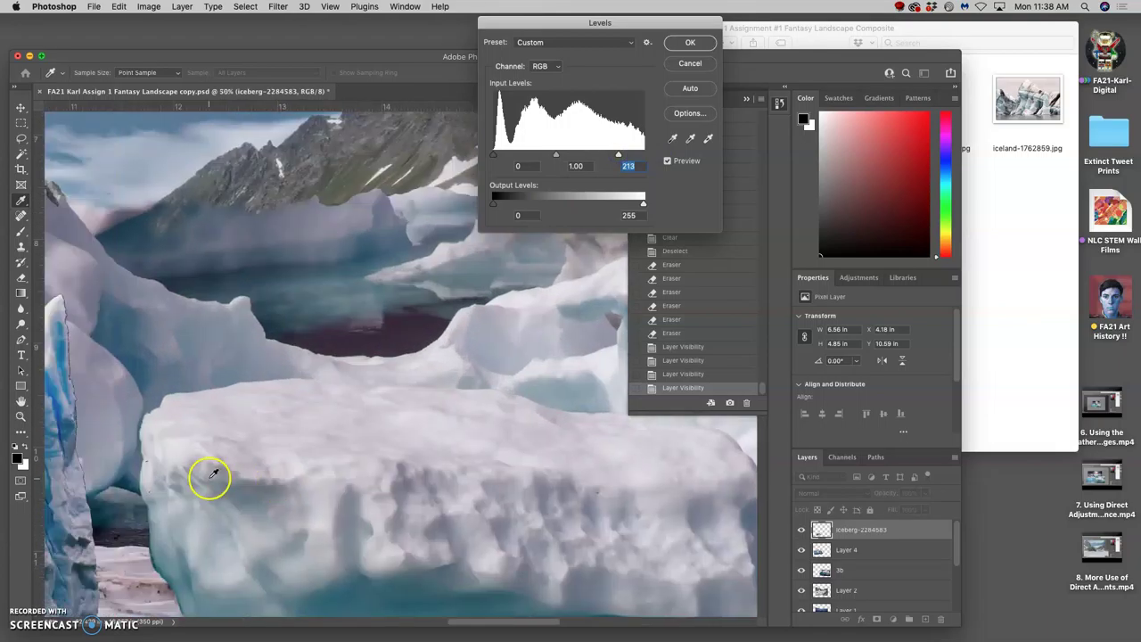
scroll(209, 472, down, 10)
scroll(209, 472, up, 5)
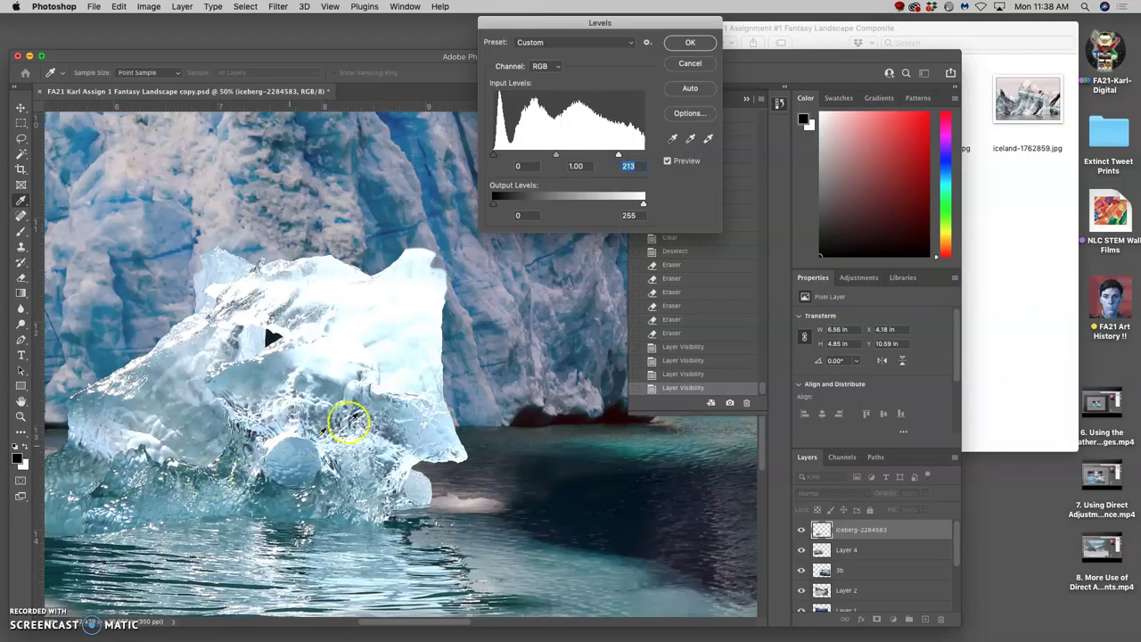
scroll(399, 292, up, 4)
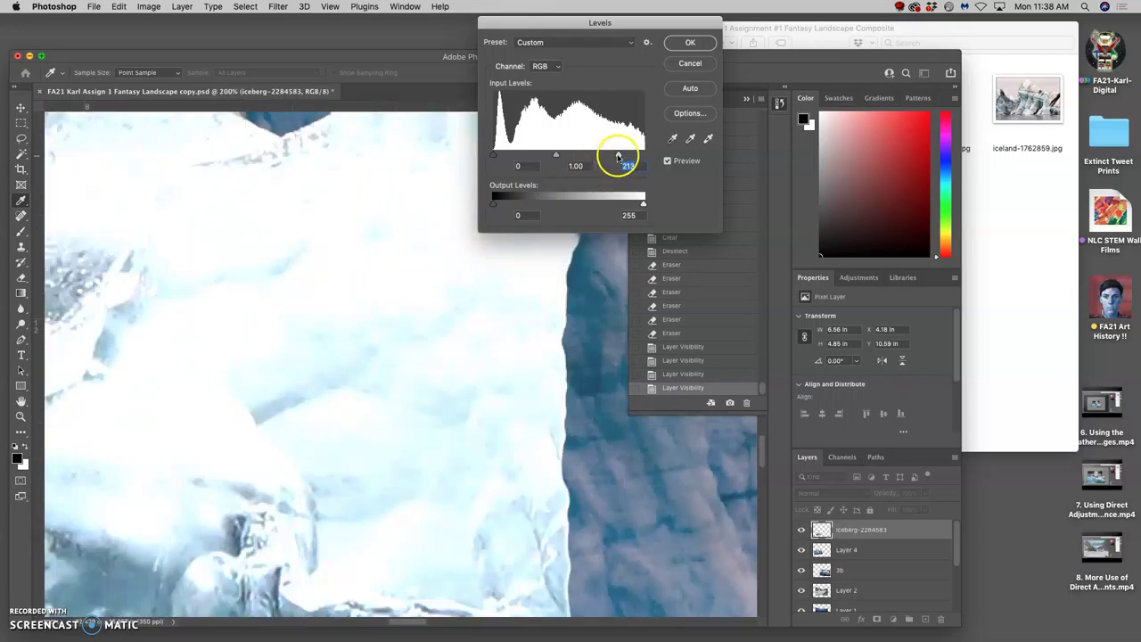
drag(618, 155, 643, 155)
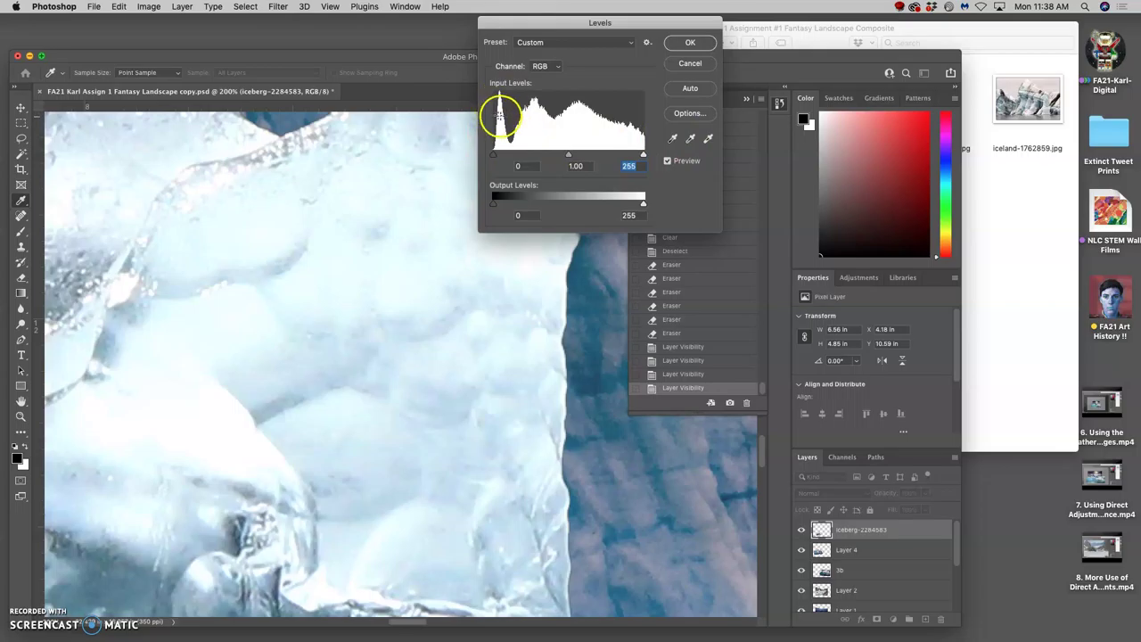
Test the black input level and a white input level of 249, then return them to 0 and 255
key(super+minus)
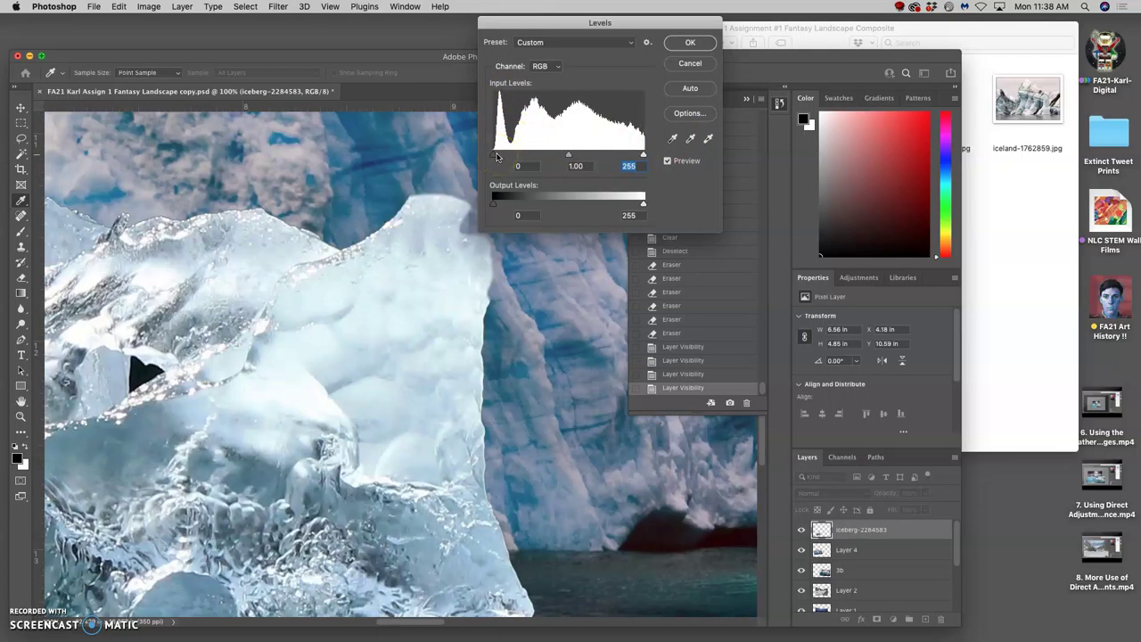
mouse_move(493, 155)
mouse_down()
mouse_move(523, 157)
mouse_move(493, 156)
mouse_up()
click(640, 160)
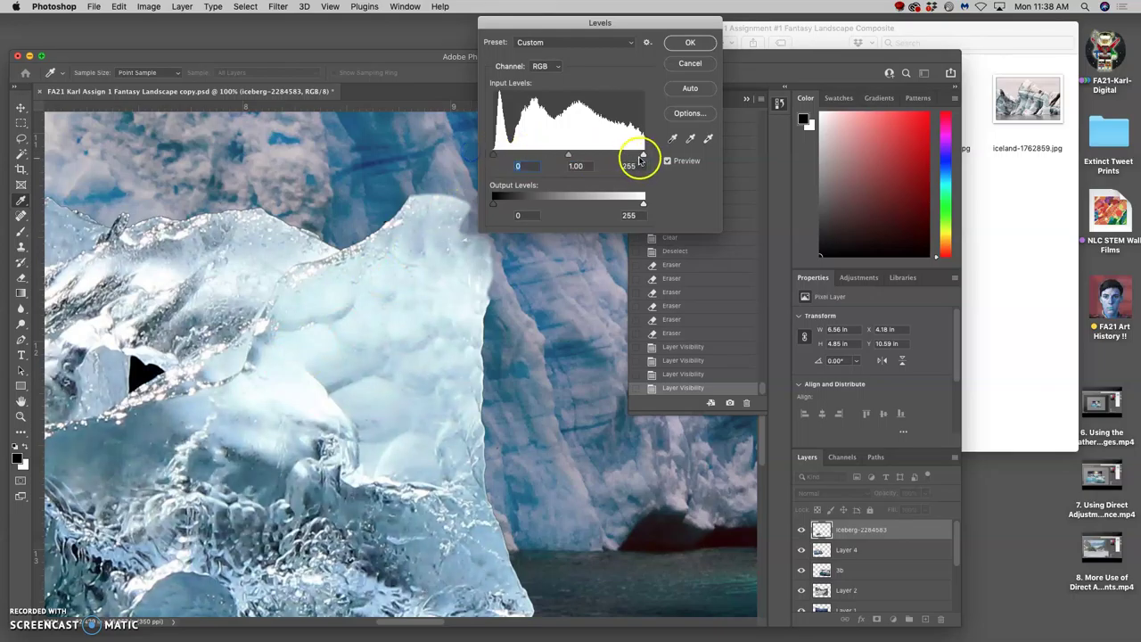
mouse_move(639, 156)
mouse_down()
mouse_move(618, 156)
mouse_move(639, 155)
mouse_up()
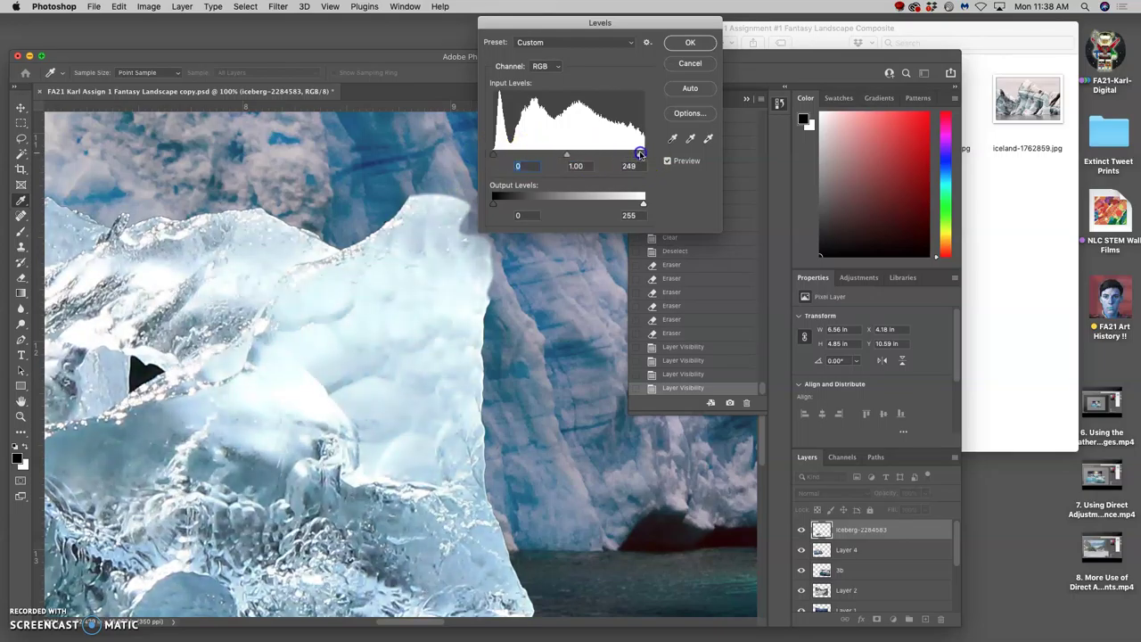
click(570, 156)
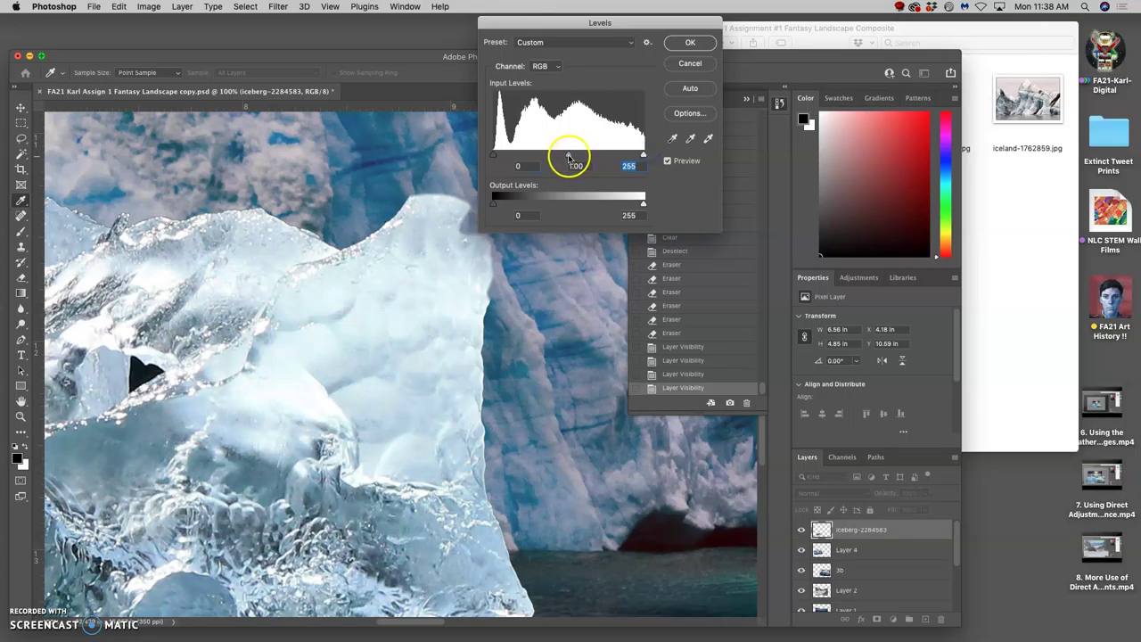
Test the iceberg's midtone input level at 0.75 and 1.26, and settle on 1.13
drag(576, 156, 581, 156)
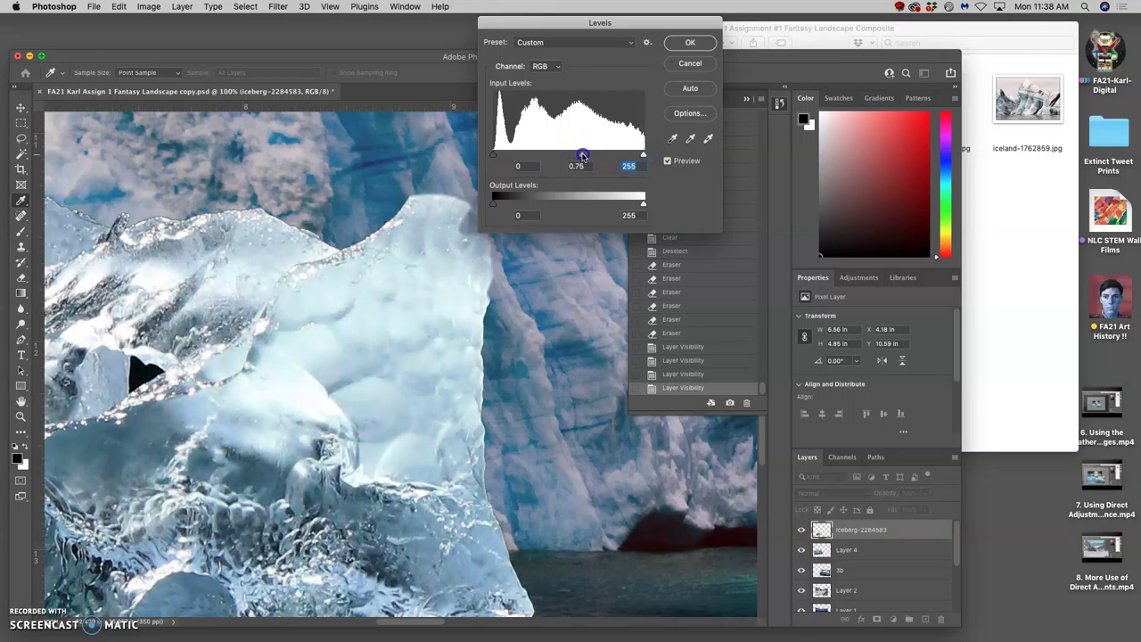
key(super+minus)
key(super+minus)
key(super+minus)
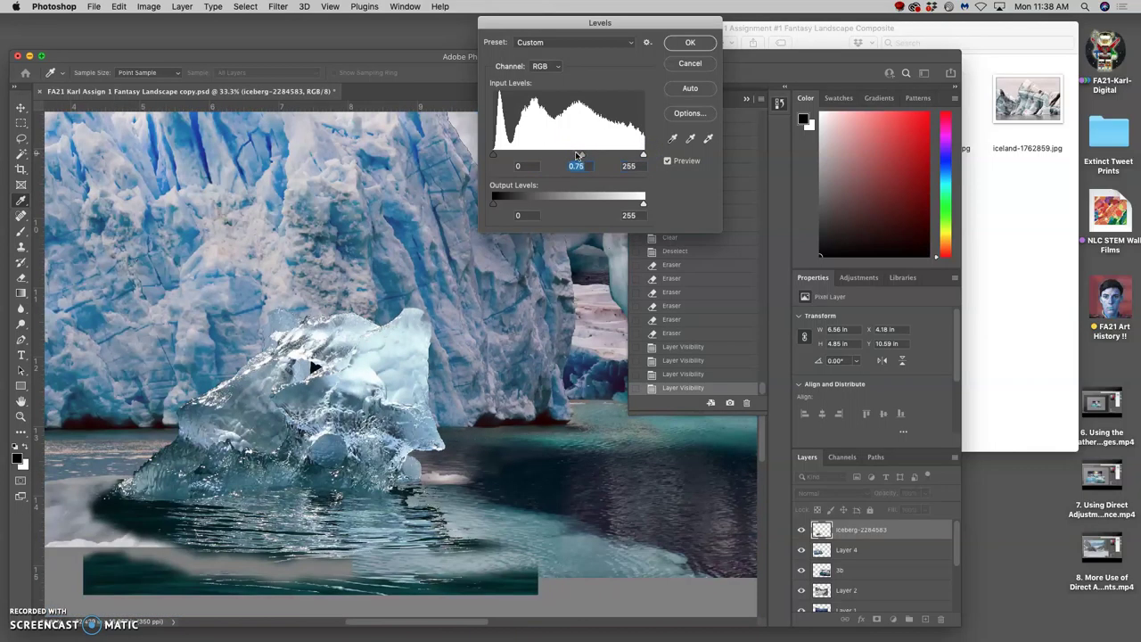
drag(585, 157, 552, 156)
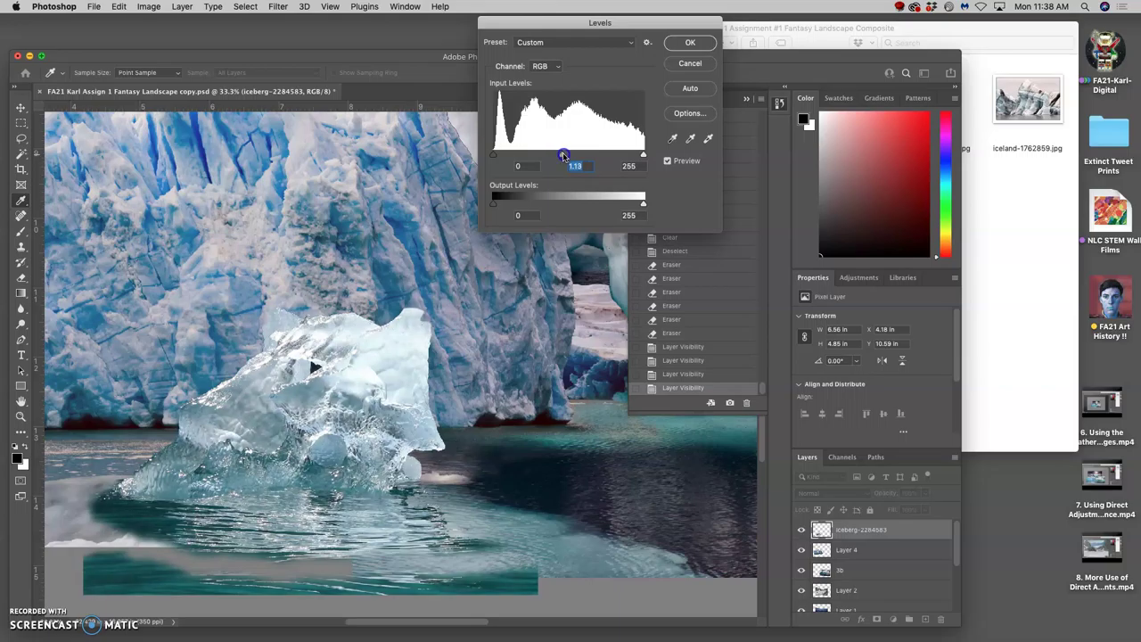
drag(564, 157, 555, 155)
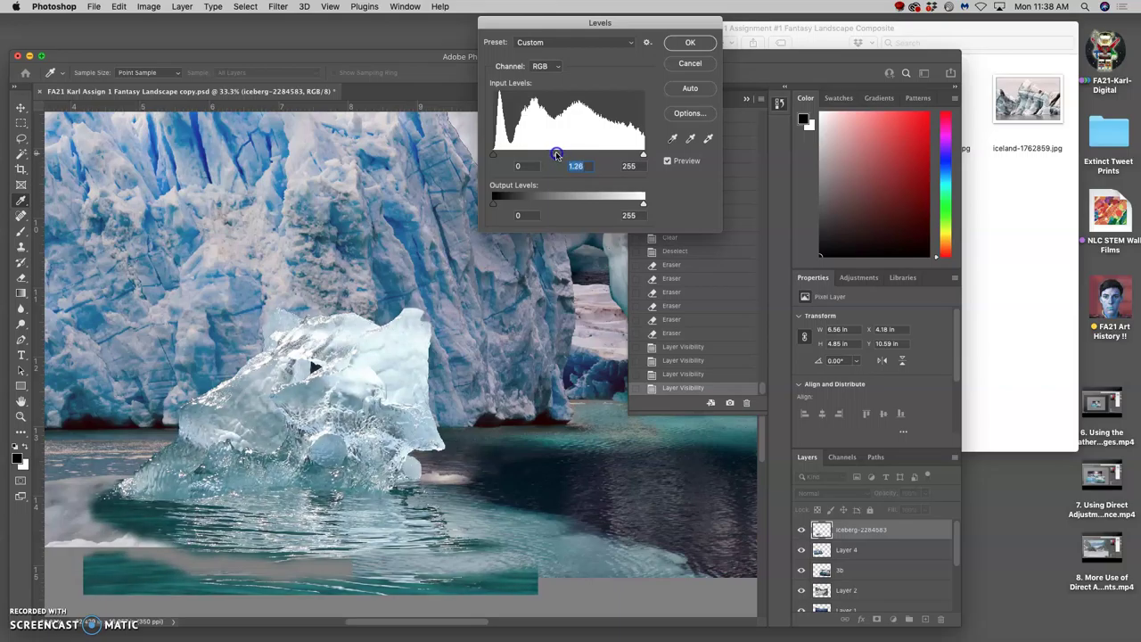
key(super+minus)
key(super+minus)
key(super+minus)
key(super+minus)
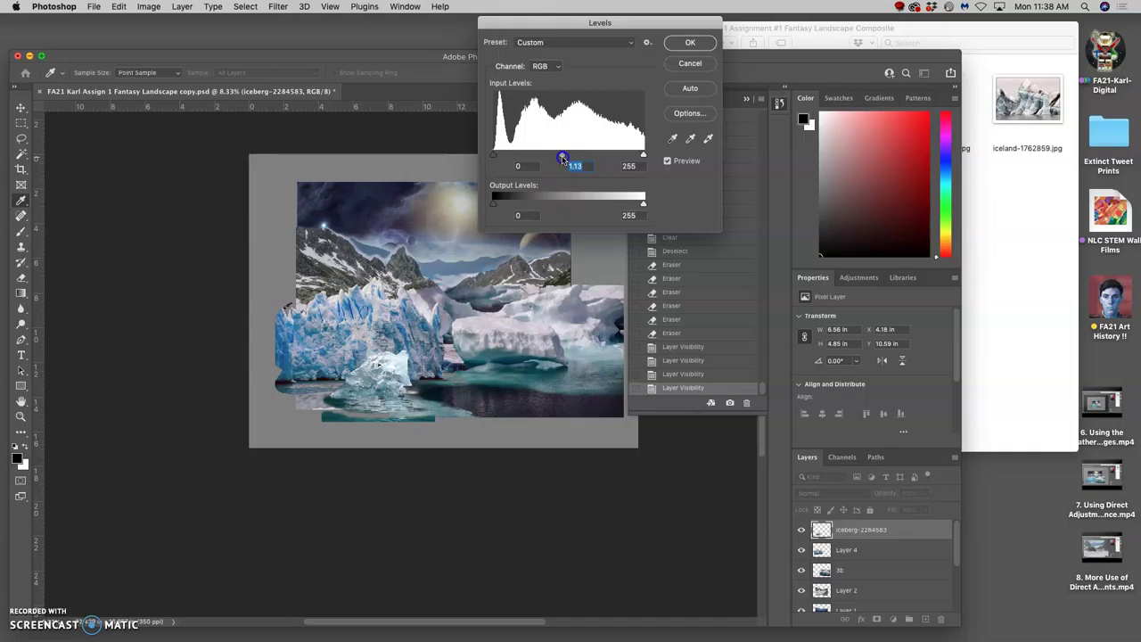
Lower the white output level to 243, adjust the black output level slightly, and apply the Levels adjustment
drag(644, 203, 643, 205)
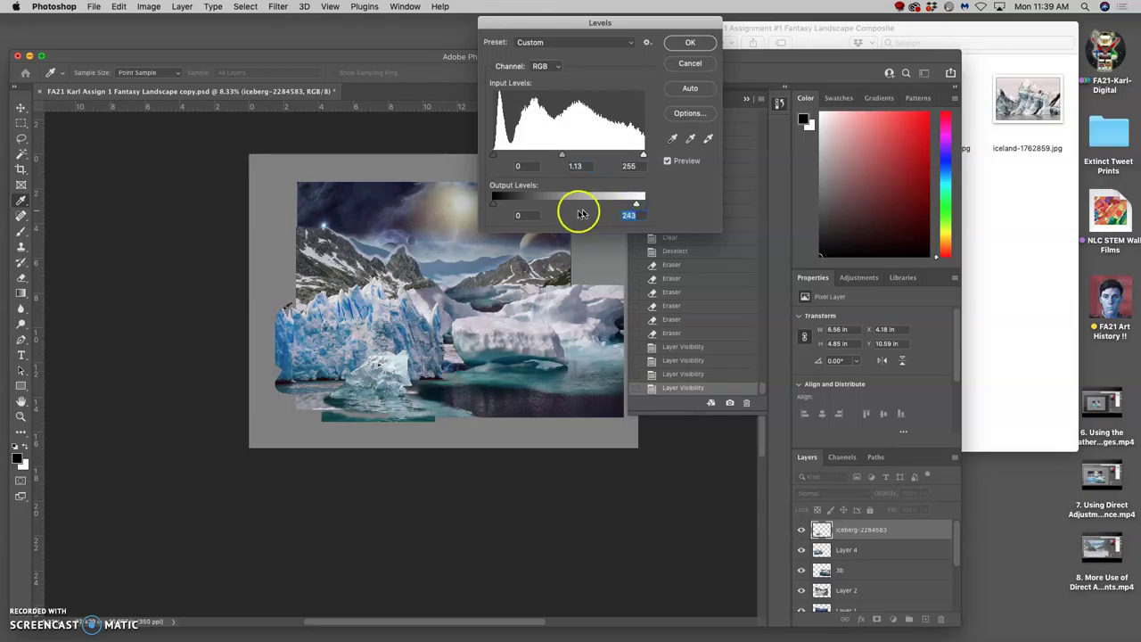
drag(493, 204, 497, 207)
click(691, 42)
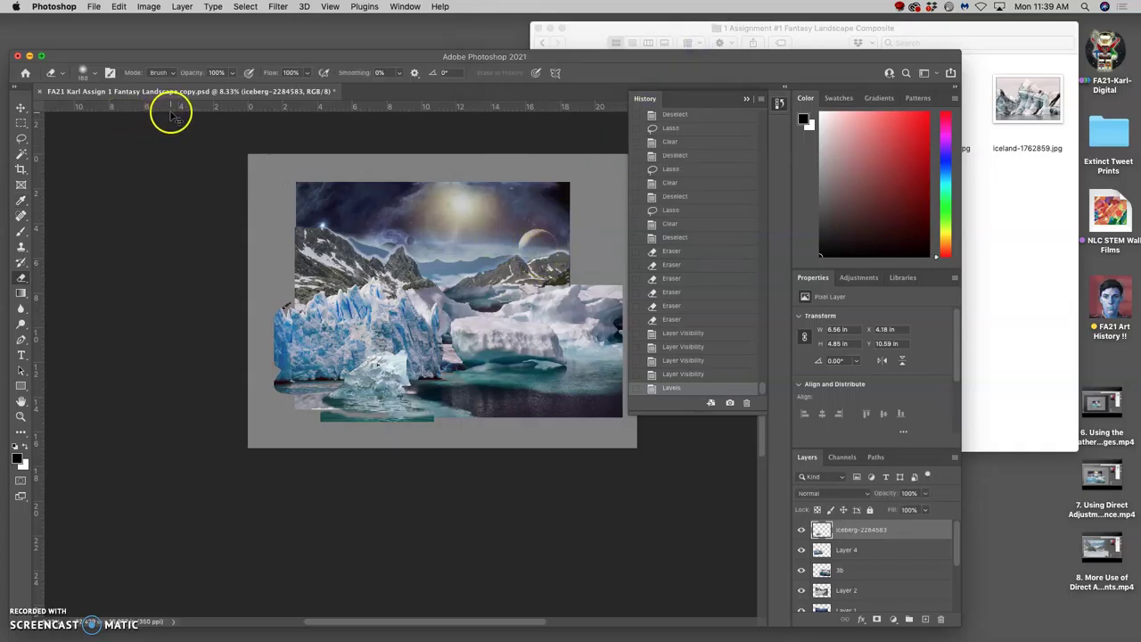
Apply a midtone Color Balance to the iceberg, testing +16 toward red and shifting the yellow-blue balance toward yellow
key(super+equal)
scroll(291, 205, up, 2)
scroll(291, 205, right, 2)
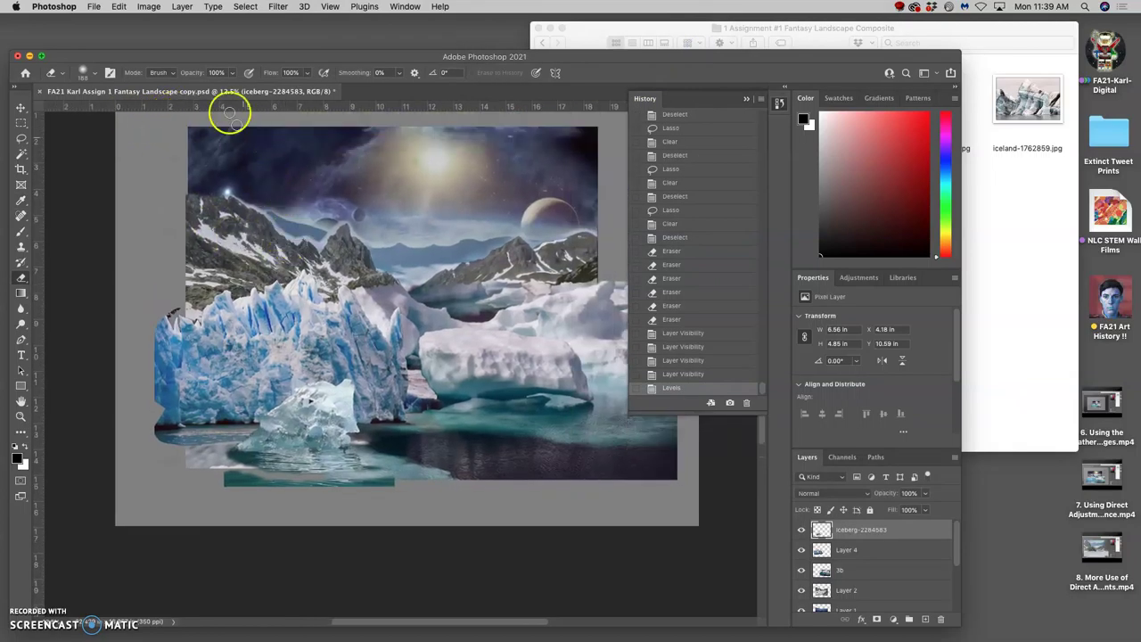
click(152, 9)
mouse_move(214, 39)
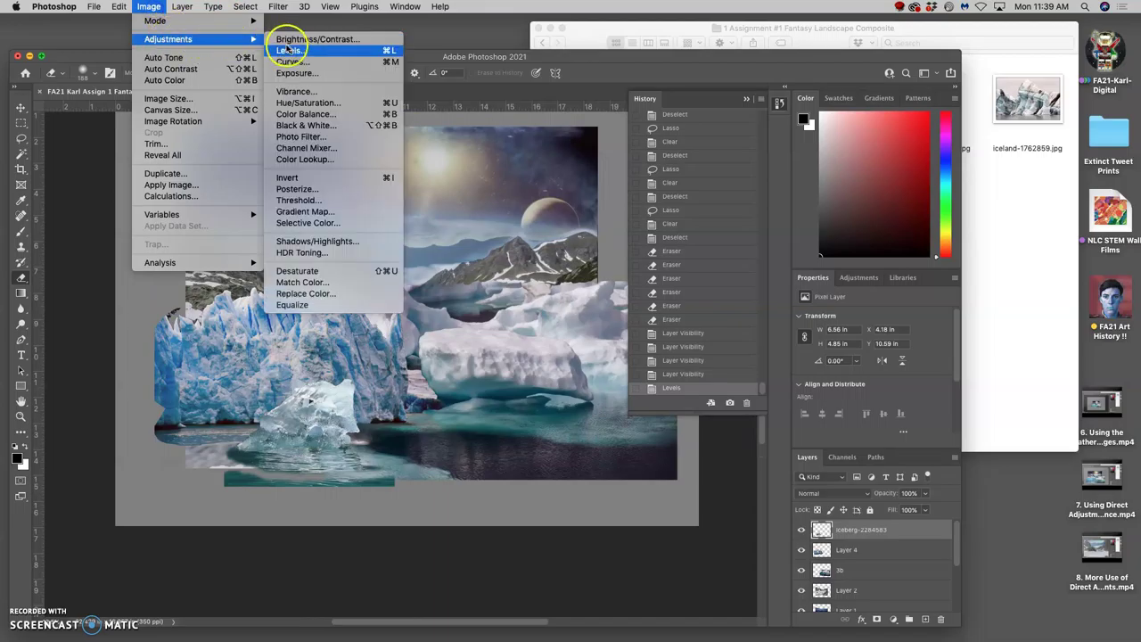
click(303, 114)
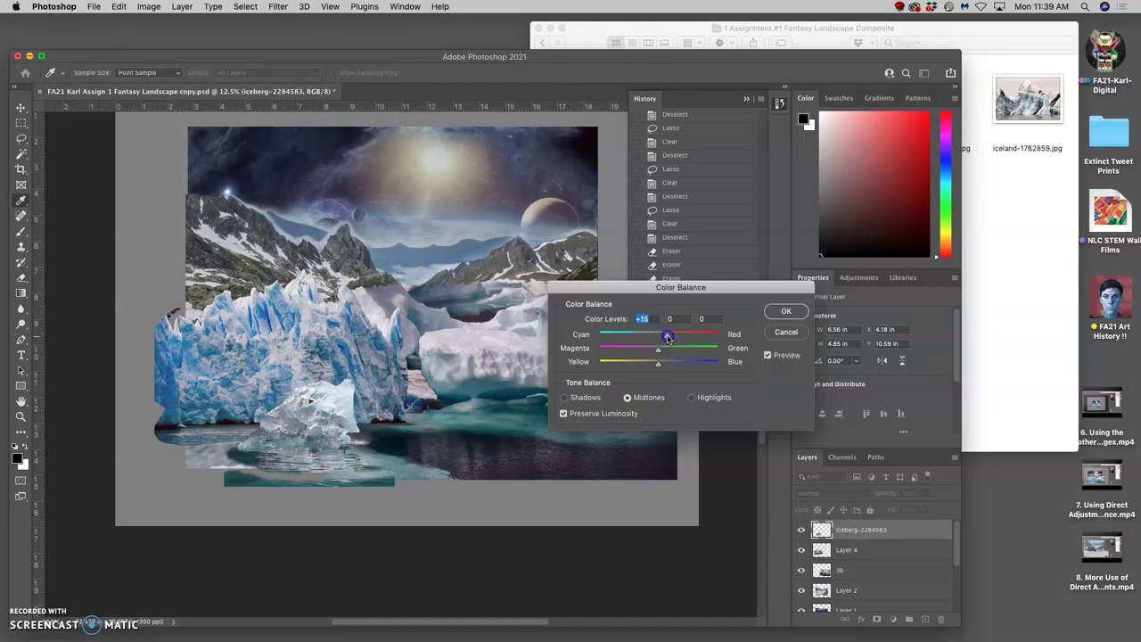
drag(658, 363, 652, 367)
click(784, 312)
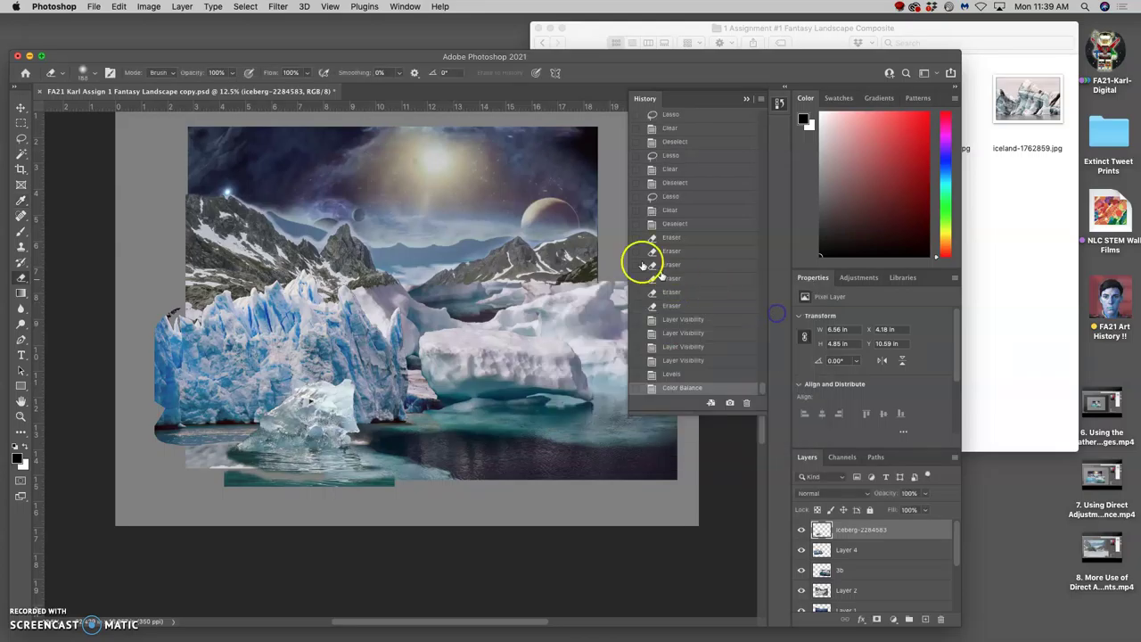
Start a Hue/Saturation adjustment on the iceberg layer, test a hue of -19, and settle on -10
click(149, 7)
mouse_move(169, 39)
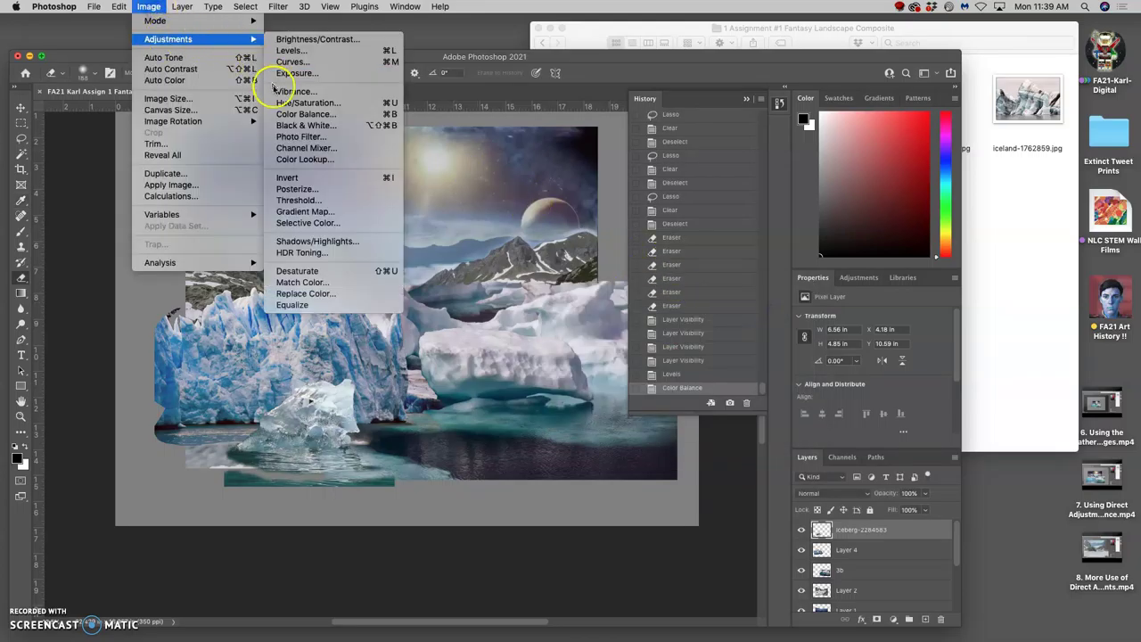
click(279, 103)
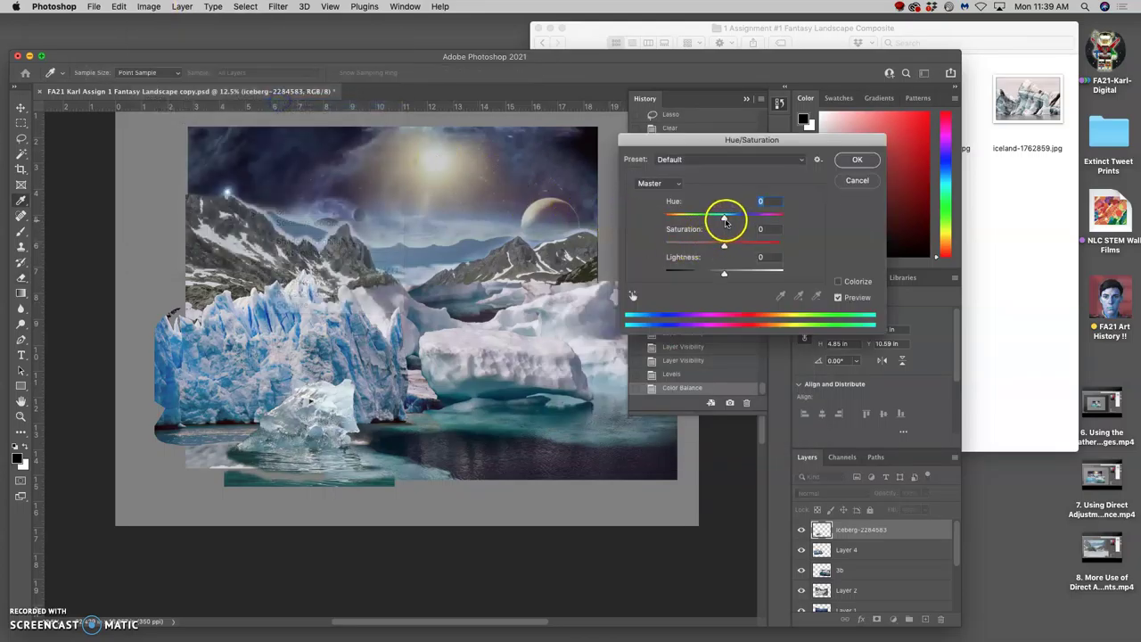
mouse_move(724, 220)
mouse_down()
mouse_move(658, 220)
mouse_move(772, 212)
mouse_move(711, 215)
mouse_up()
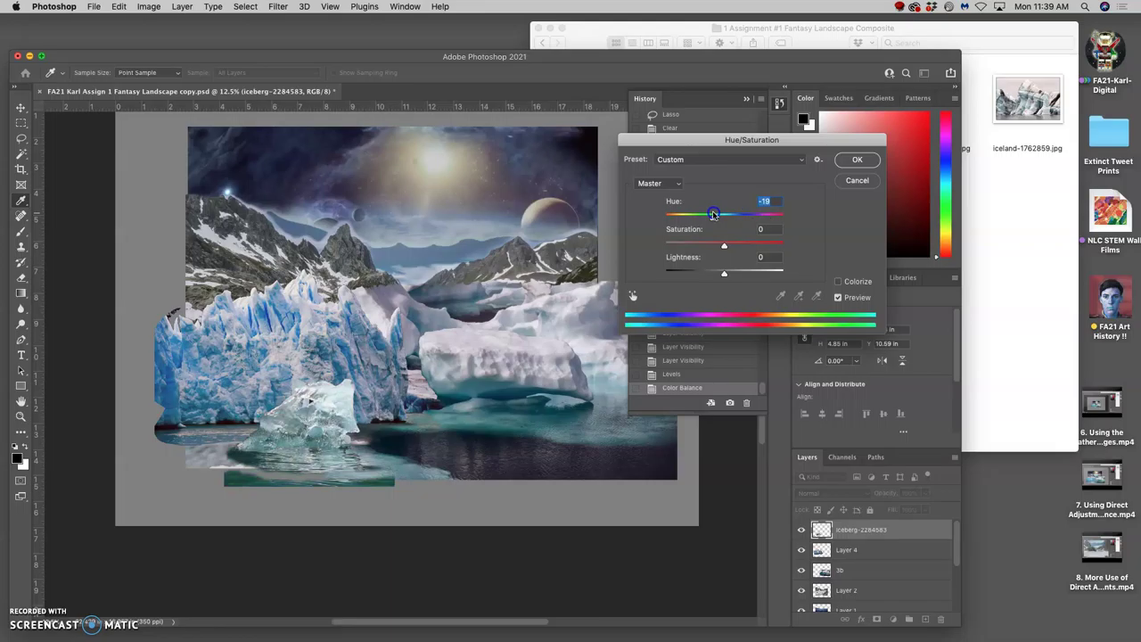
drag(715, 216, 737, 212)
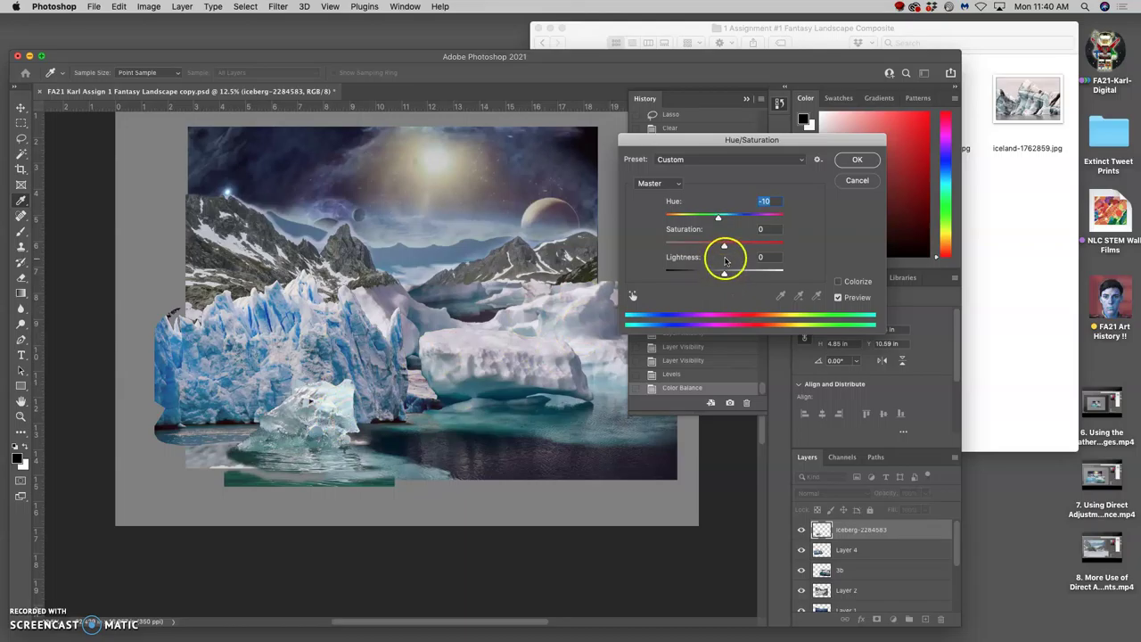
Set the iceberg's saturation to +5 and lightness to +6, and apply the Hue/Saturation adjustment
mouse_move(724, 244)
mouse_down()
mouse_move(798, 242)
mouse_move(665, 243)
mouse_move(718, 244)
mouse_up()
drag(728, 243, 727, 243)
key(super+equal)
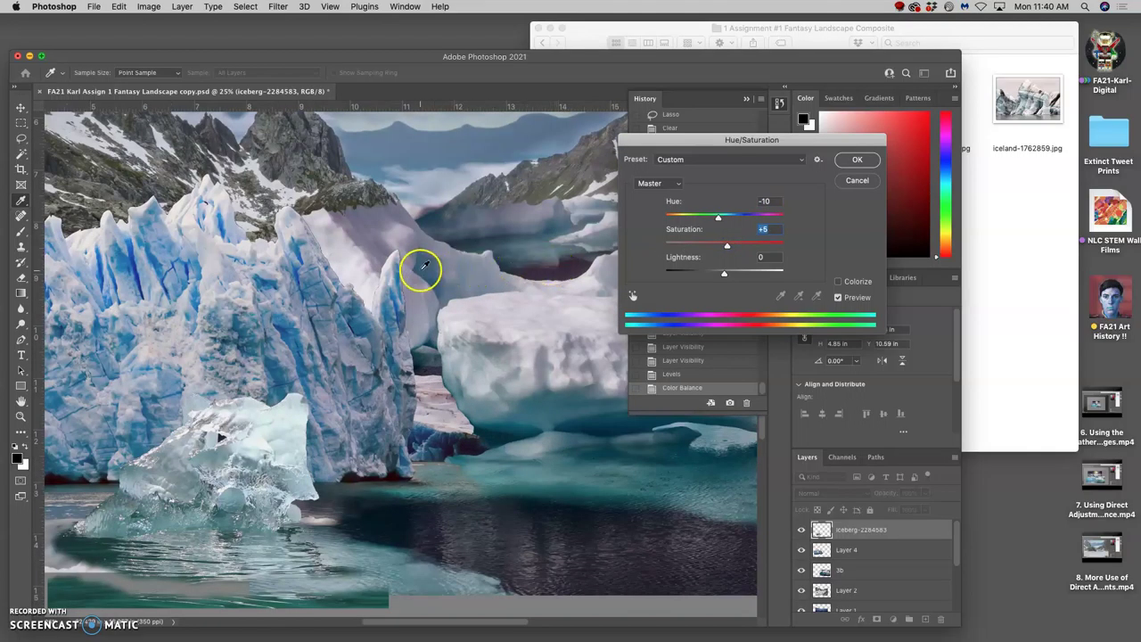
scroll(424, 266, down, 3)
scroll(426, 265, left, 2)
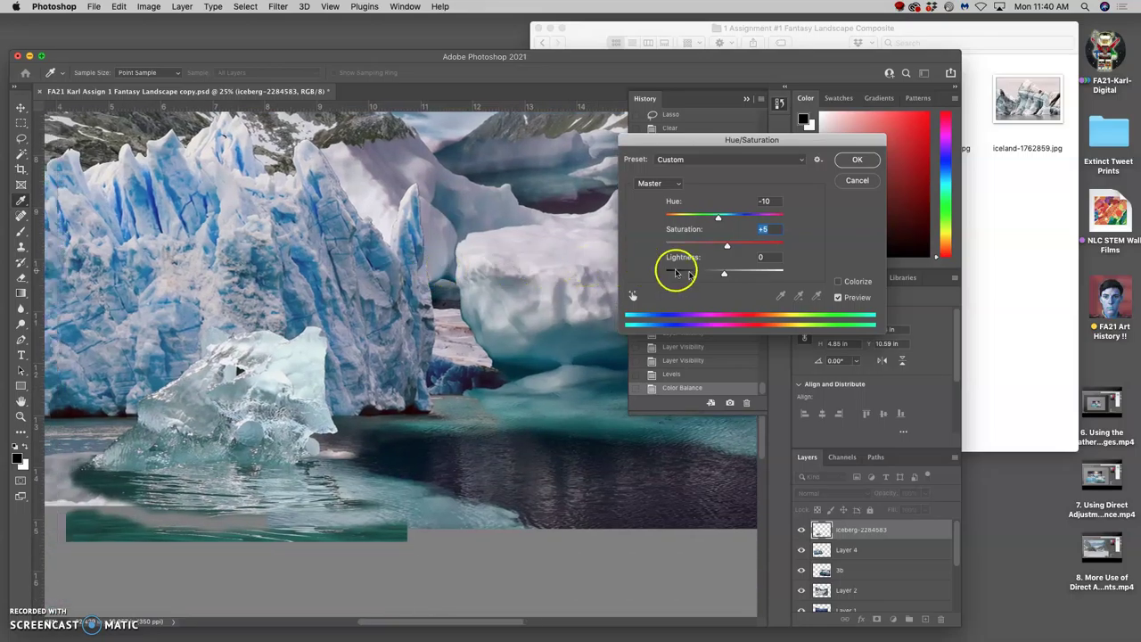
drag(724, 273, 727, 275)
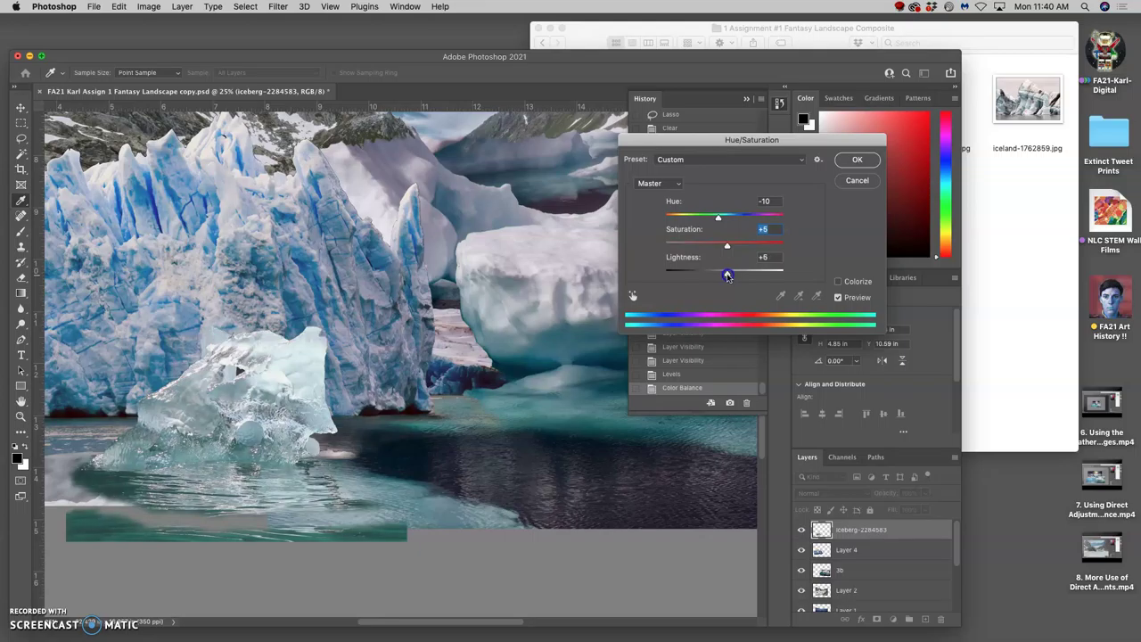
click(854, 160)
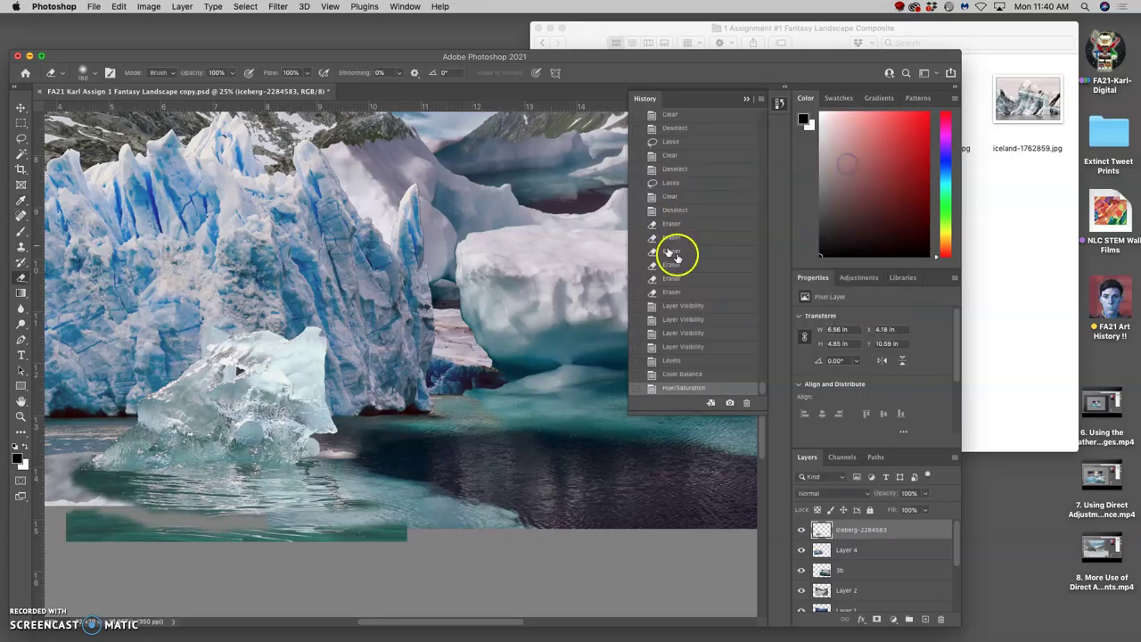
Compare the iceberg before the adjustments with its Levels, Color Balance and Hue/Saturation states, ending on the latest state
click(682, 348)
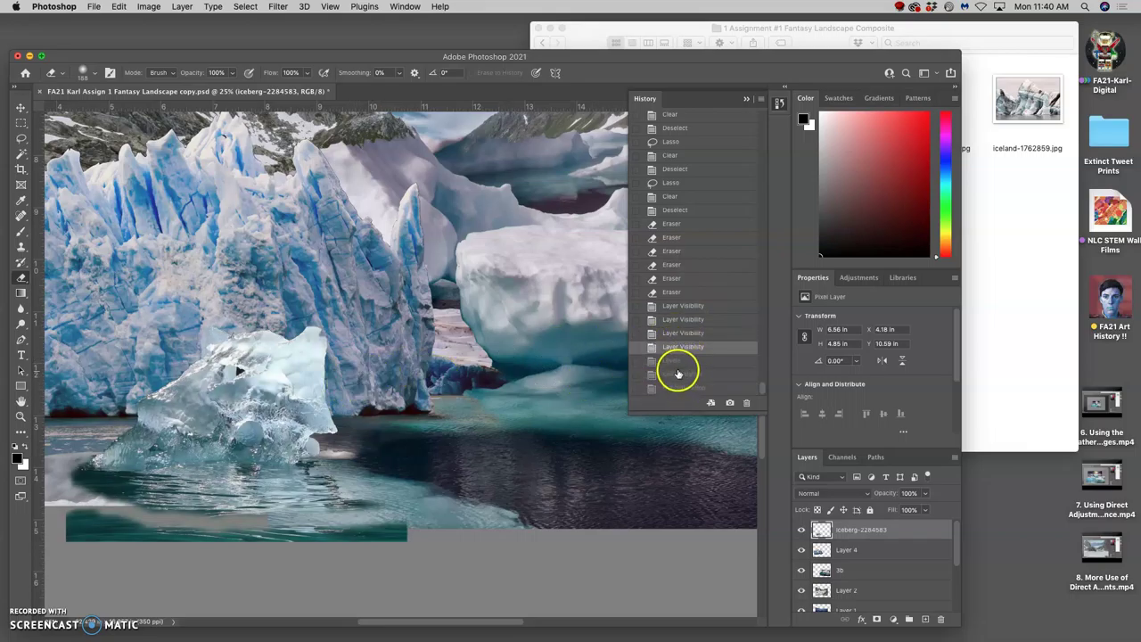
click(677, 365)
click(683, 375)
click(683, 388)
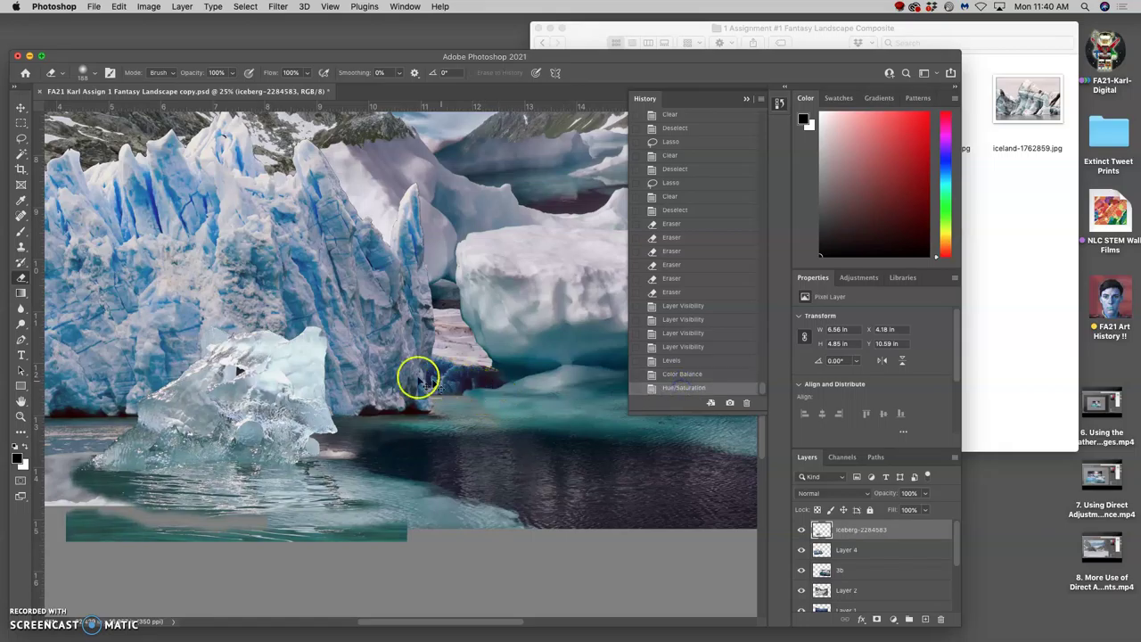
Lasso and delete two stray edge fragments beside the iceberg's upper-left ridge, deselecting after each deletion
click(22, 138)
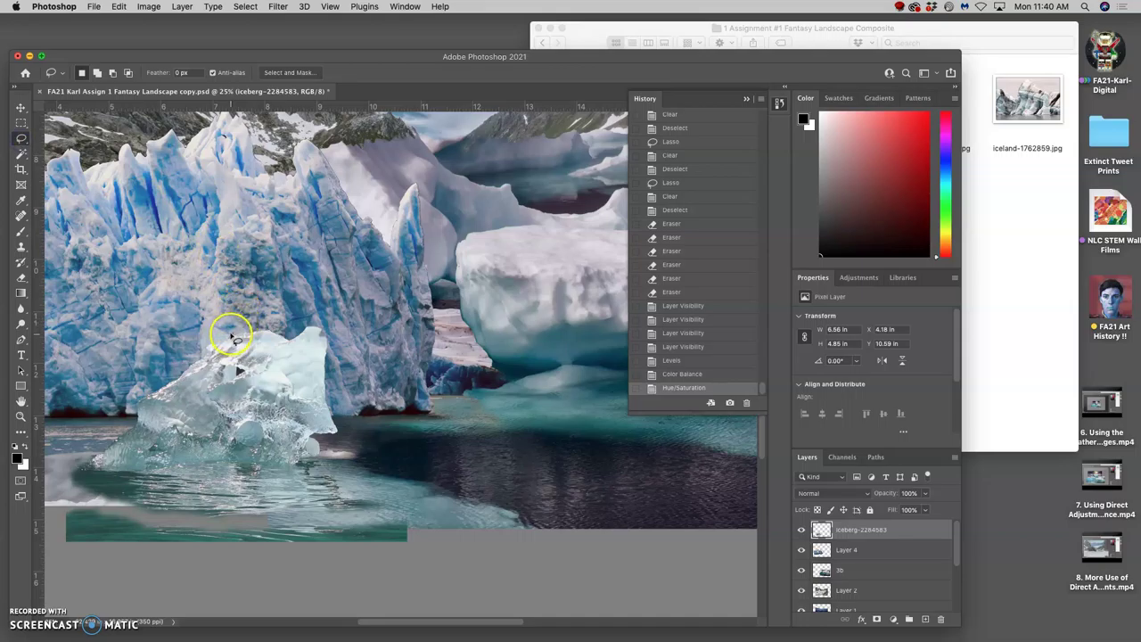
drag(230, 335, 227, 336)
drag(197, 316, 255, 318)
key(Delete)
click(270, 339)
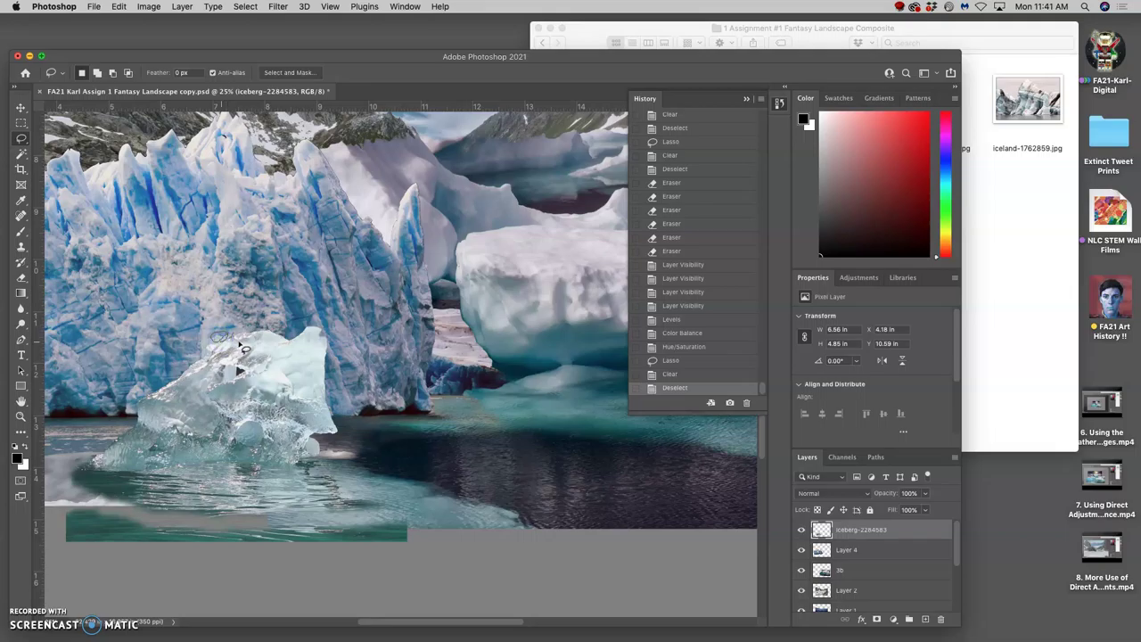
drag(239, 344, 241, 344)
key(Delete)
click(259, 318)
click(320, 333)
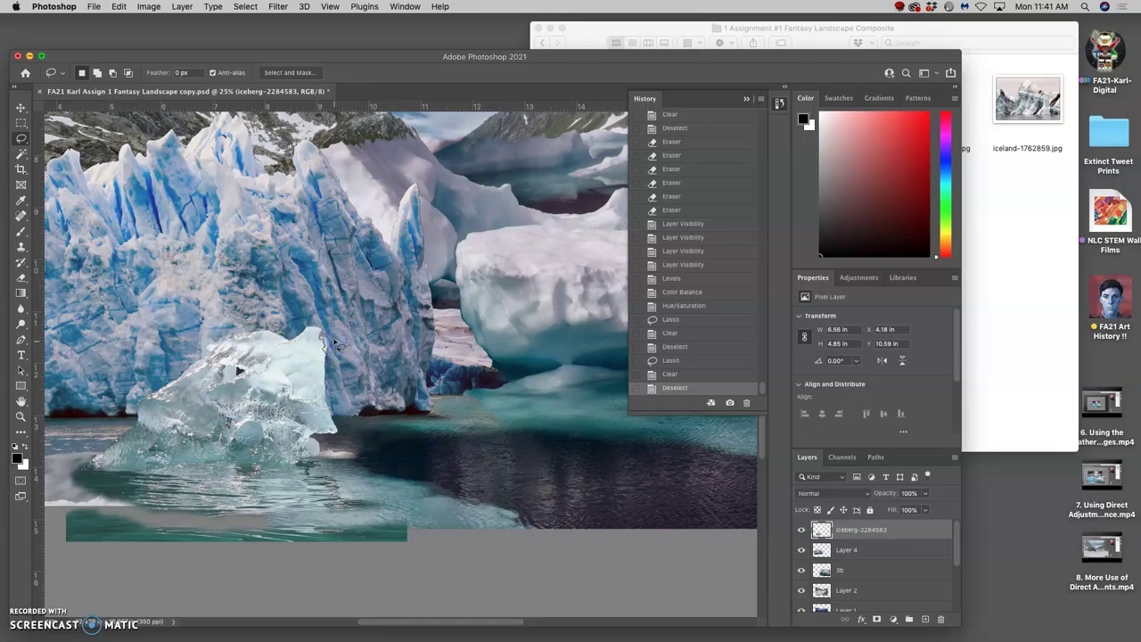
Lasso and delete the fringe beside the iceberg's upper-right peak, deselect, and compare by undoing and redoing
drag(322, 343, 331, 338)
key(Delete)
click(335, 343)
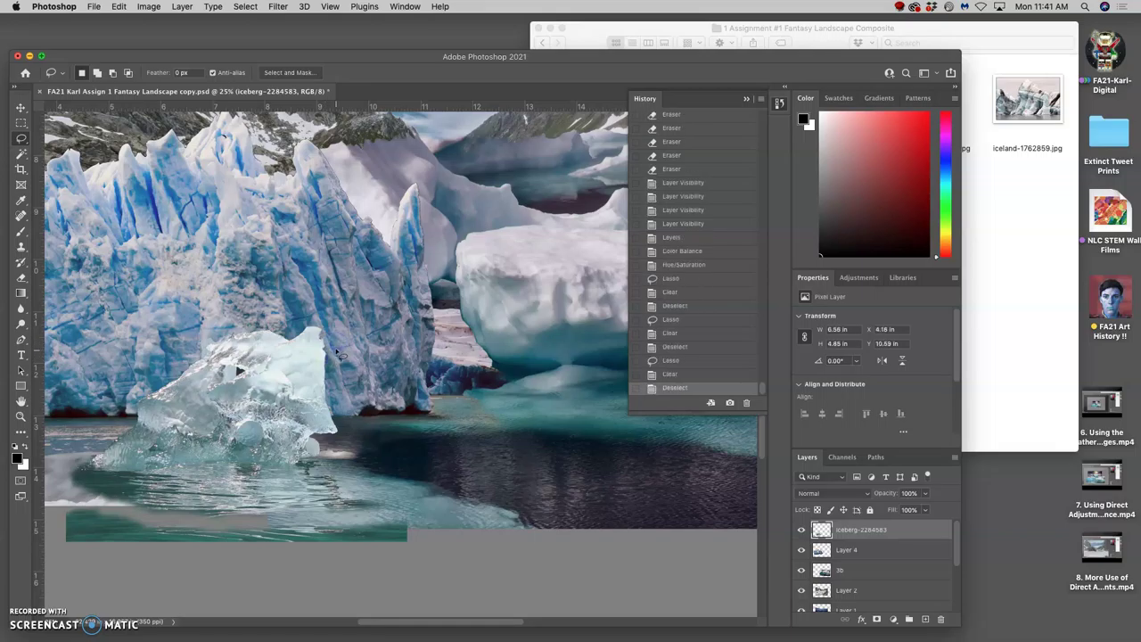
key(super+z)
key(shift+super+z)
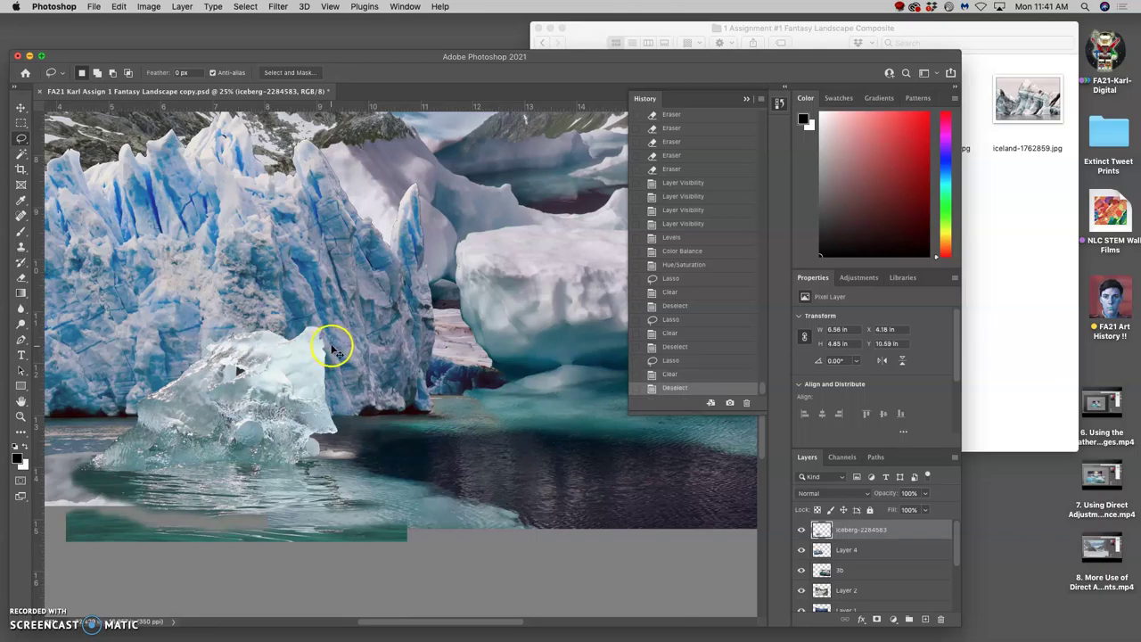
key(super+z)
key(shift+super+z)
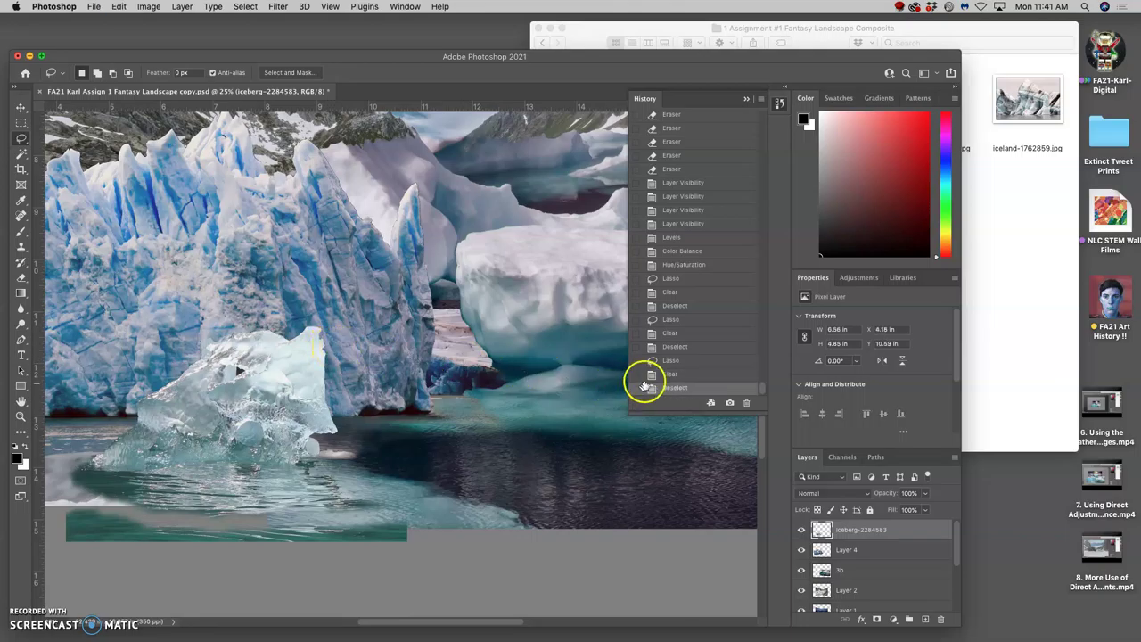
Step back to the lasso selection at the upper-right peak, nudge its outline to the right, clear the area again and deselect
click(666, 375)
click(666, 361)
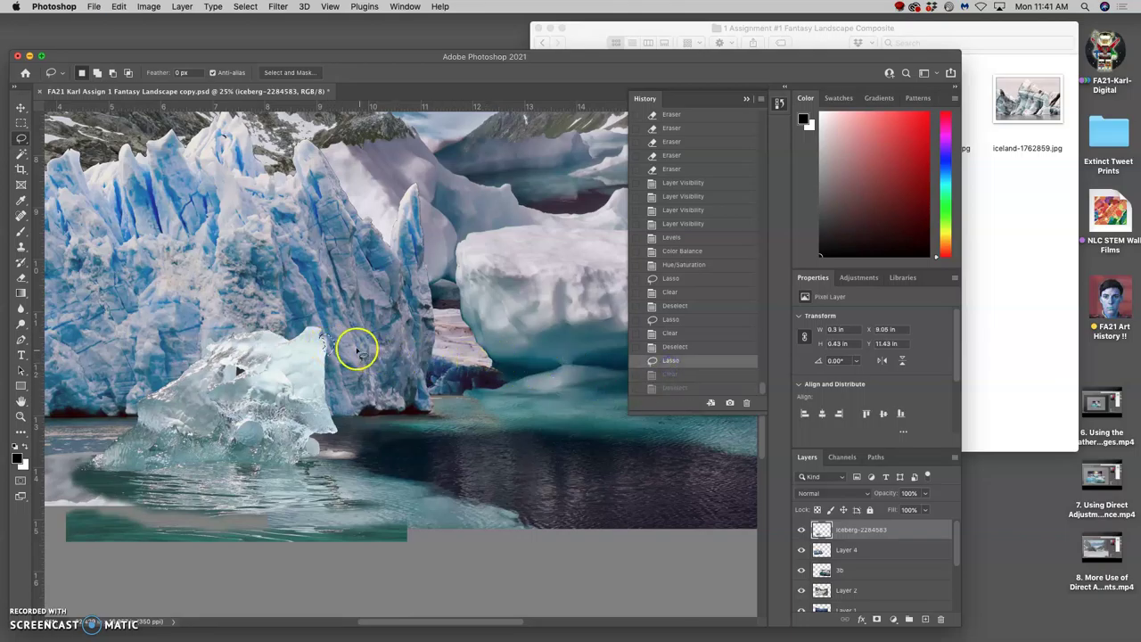
key(Right)
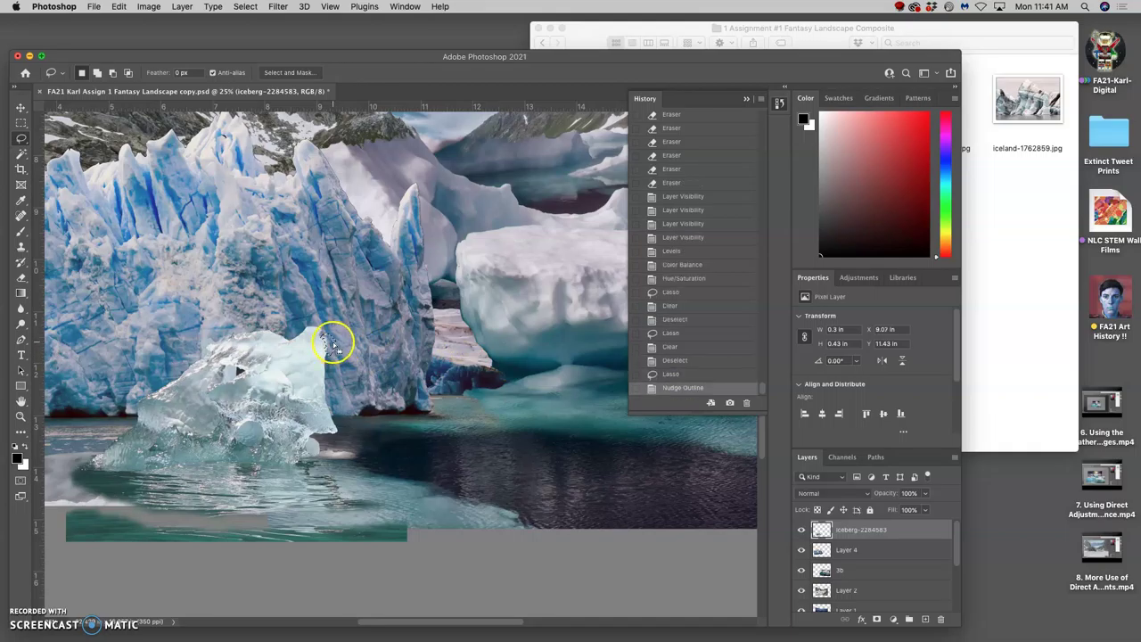
key(BackSpace)
key(BackSpace)
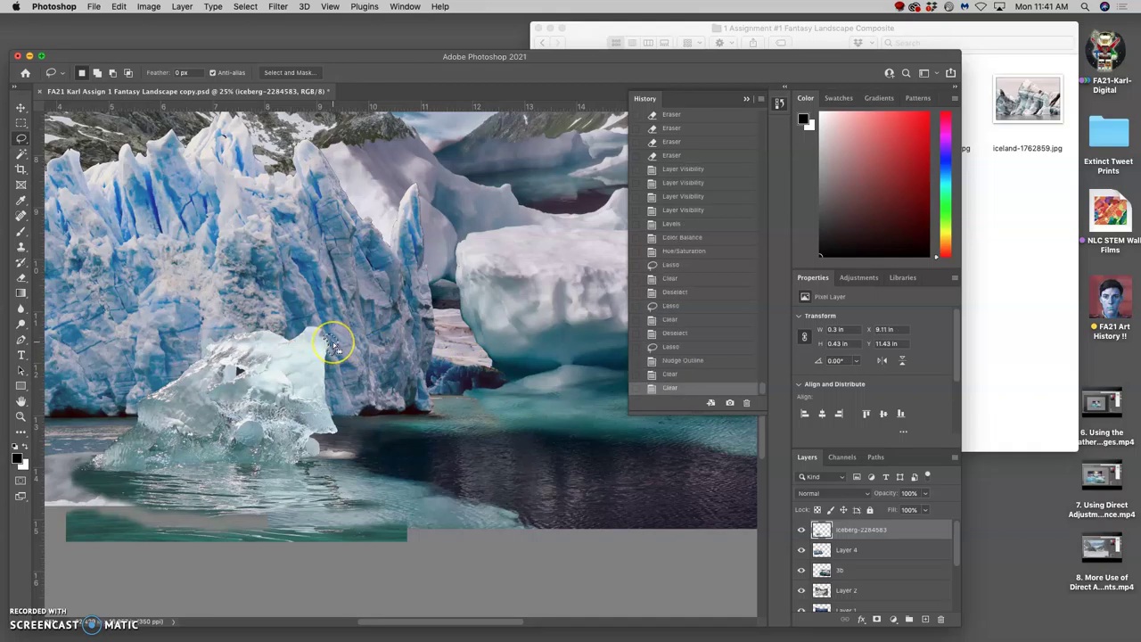
click(364, 311)
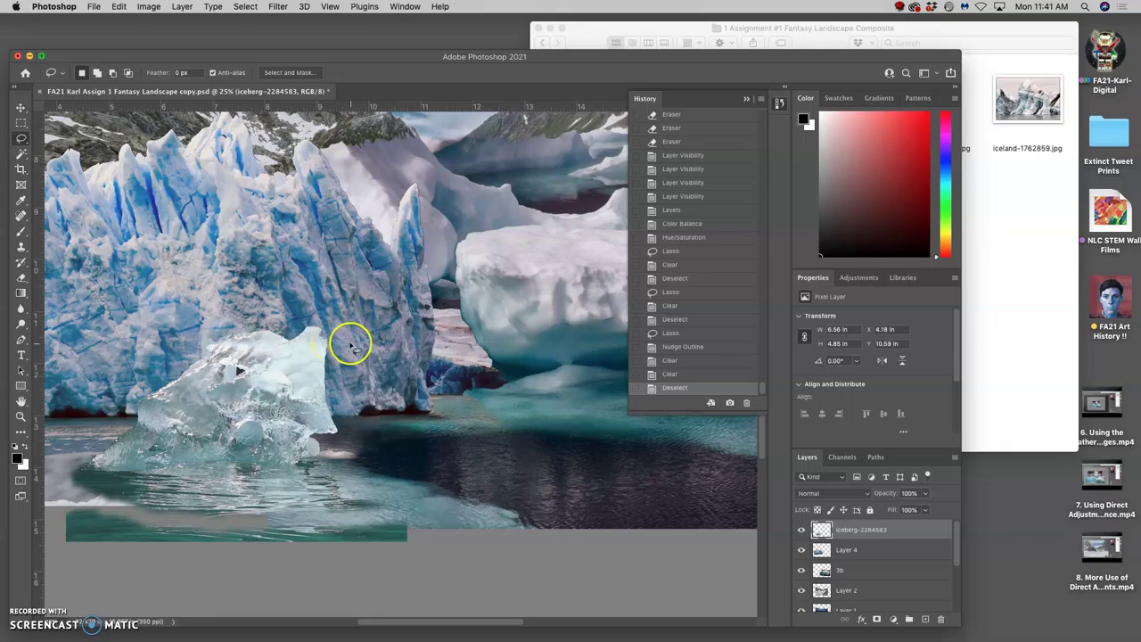
Lasso and delete two small leftover slivers along the right edge of the iceberg's peak, deselecting after each
scroll(348, 344, up, 3)
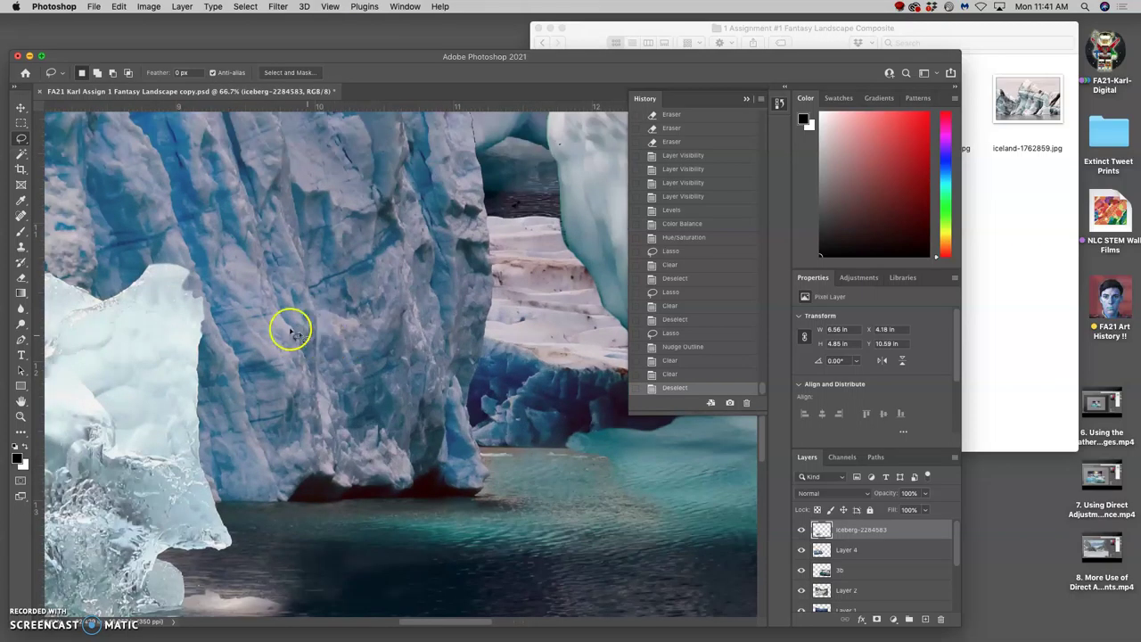
drag(215, 292, 214, 293)
key(Delete)
click(222, 293)
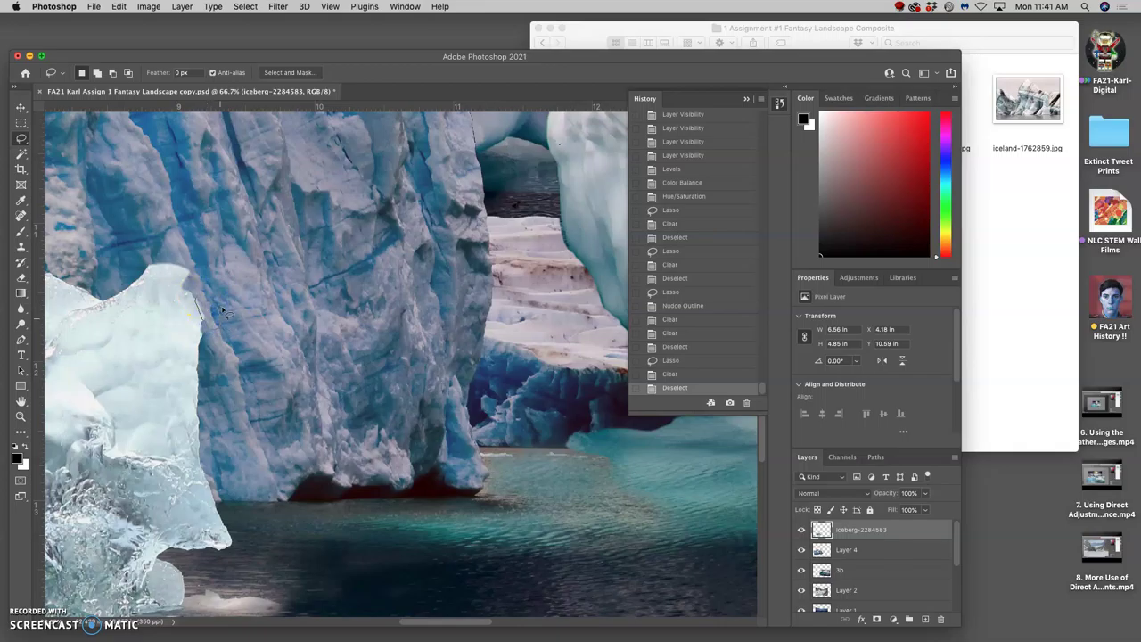
drag(222, 308, 219, 305)
key(Delete)
click(224, 309)
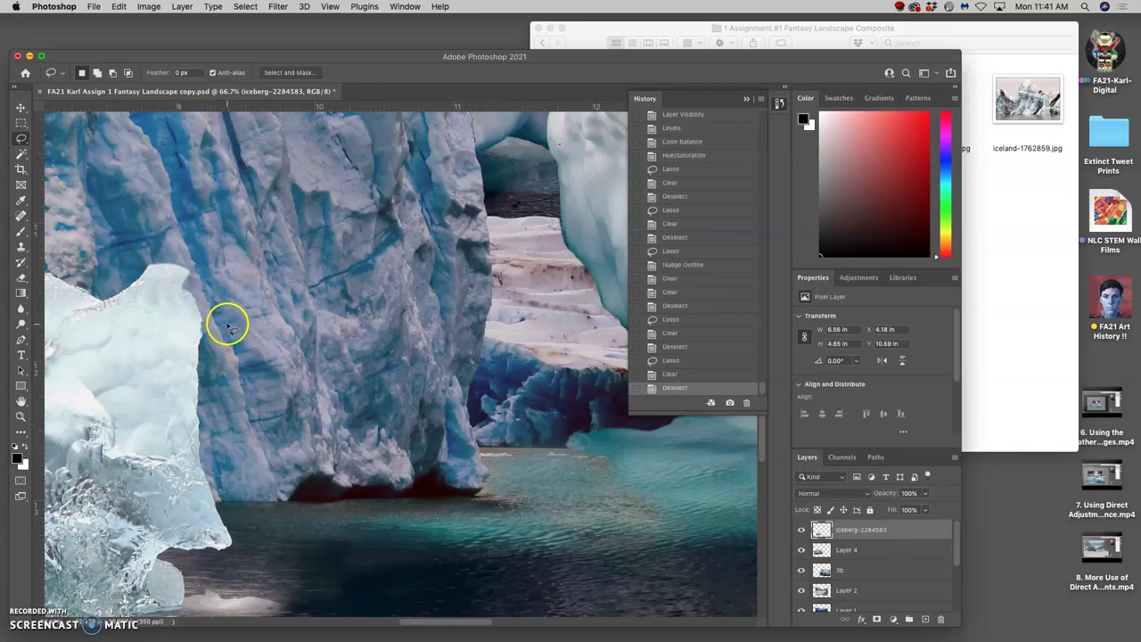
Set the Lasso feather to 2 px, delete another sliver along the iceberg's right edge, and deselect
click(183, 72)
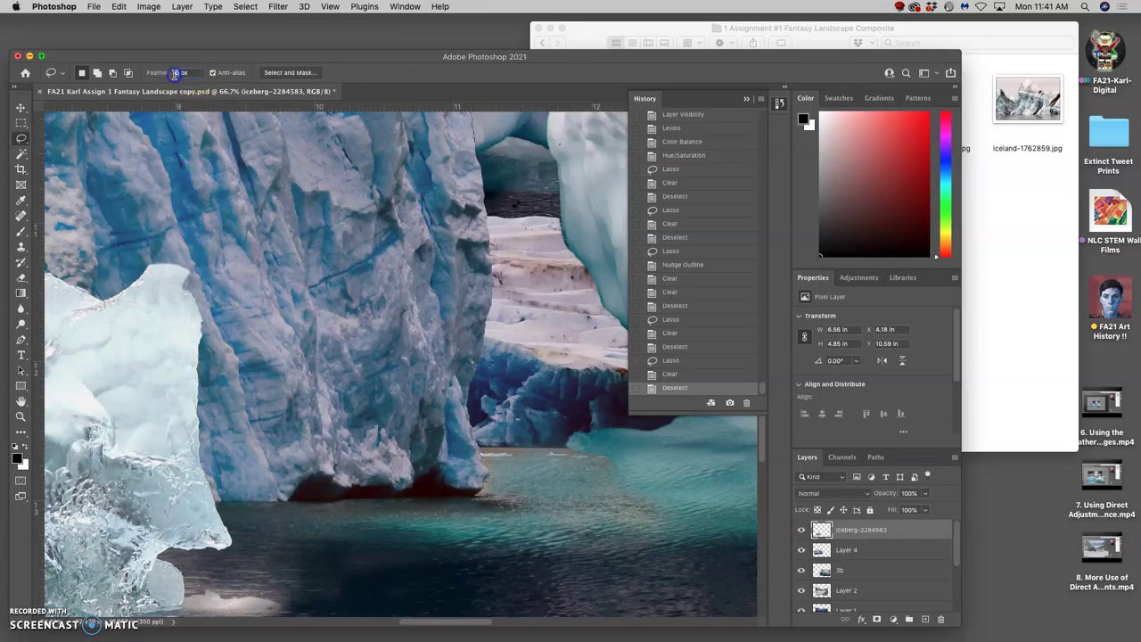
text(2)
drag(220, 328, 223, 322)
key(Delete)
click(226, 319)
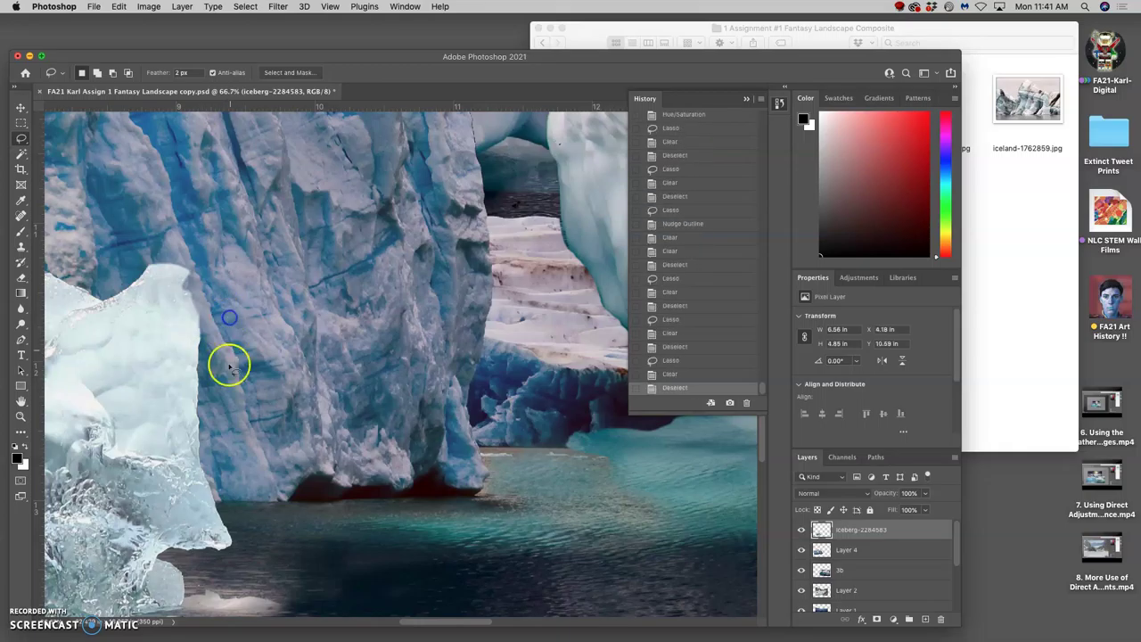
Lasso the rough fringe along the iceberg's upper-left slope with the feathered selection, delete it and deselect
scroll(230, 389, left, 5)
scroll(229, 387, down, 2)
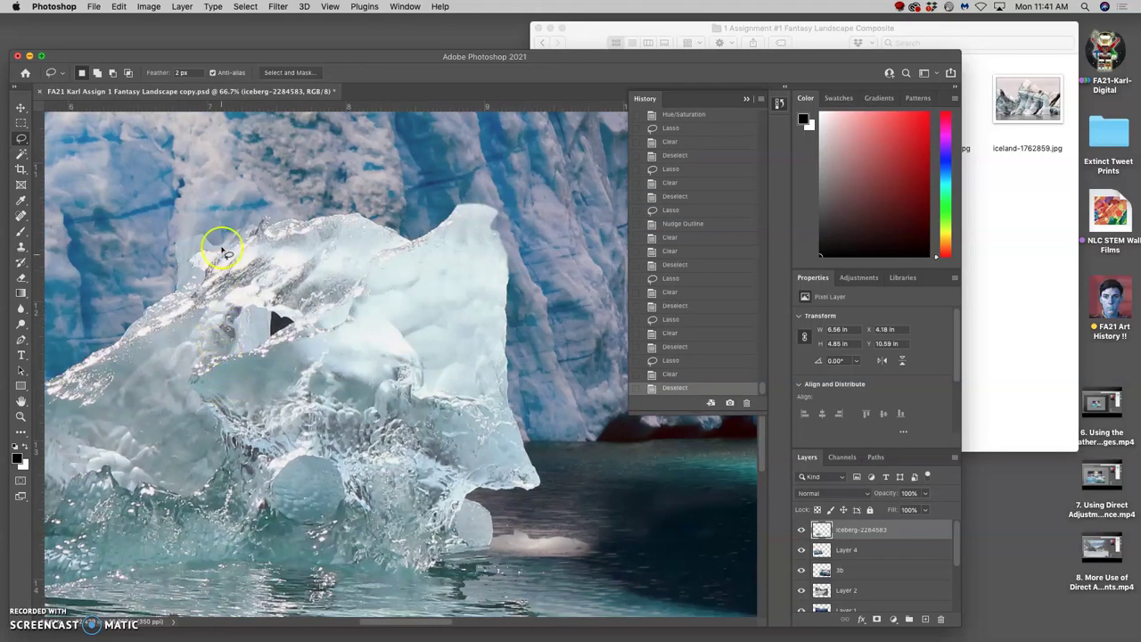
drag(265, 218, 254, 230)
mouse_move(158, 285)
mouse_down()
mouse_move(155, 248)
mouse_move(186, 219)
mouse_move(256, 215)
mouse_up()
key(Delete)
key(super+d)
Lasso and delete the stray edge pixels at the iceberg's left waterline, and deselect
scroll(237, 240, left, 5)
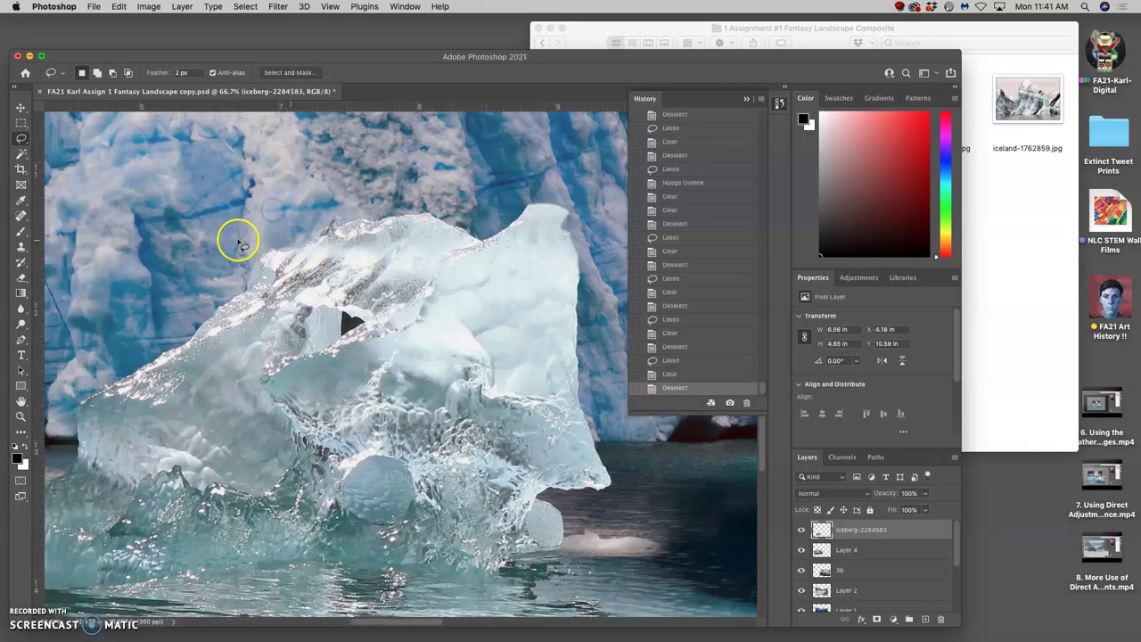
scroll(238, 240, down, 5)
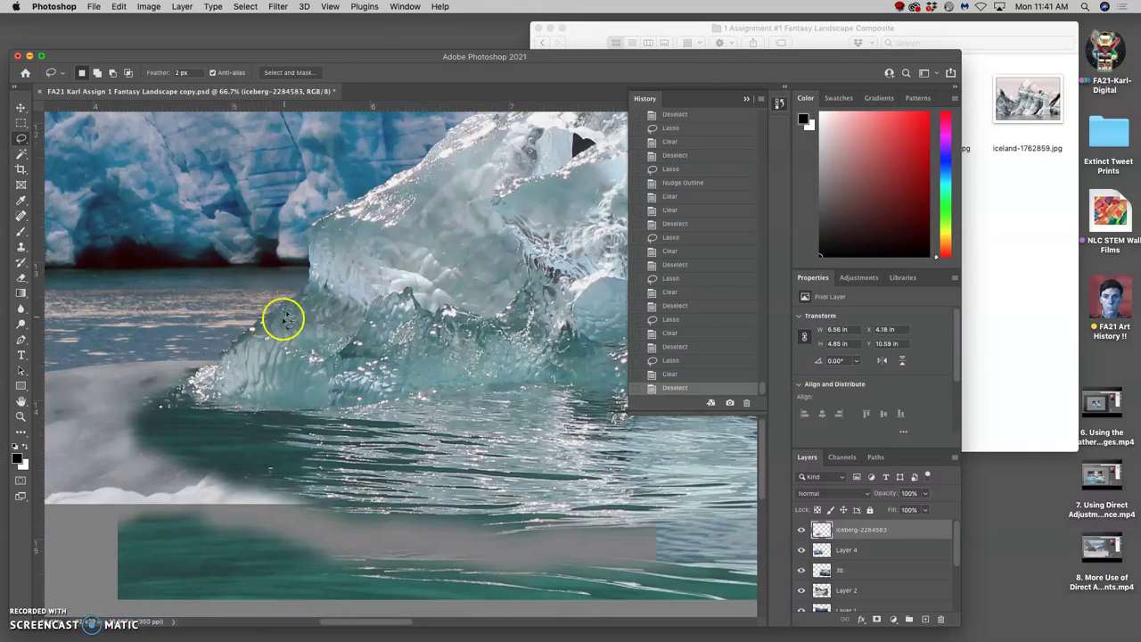
scroll(236, 332, left, 5)
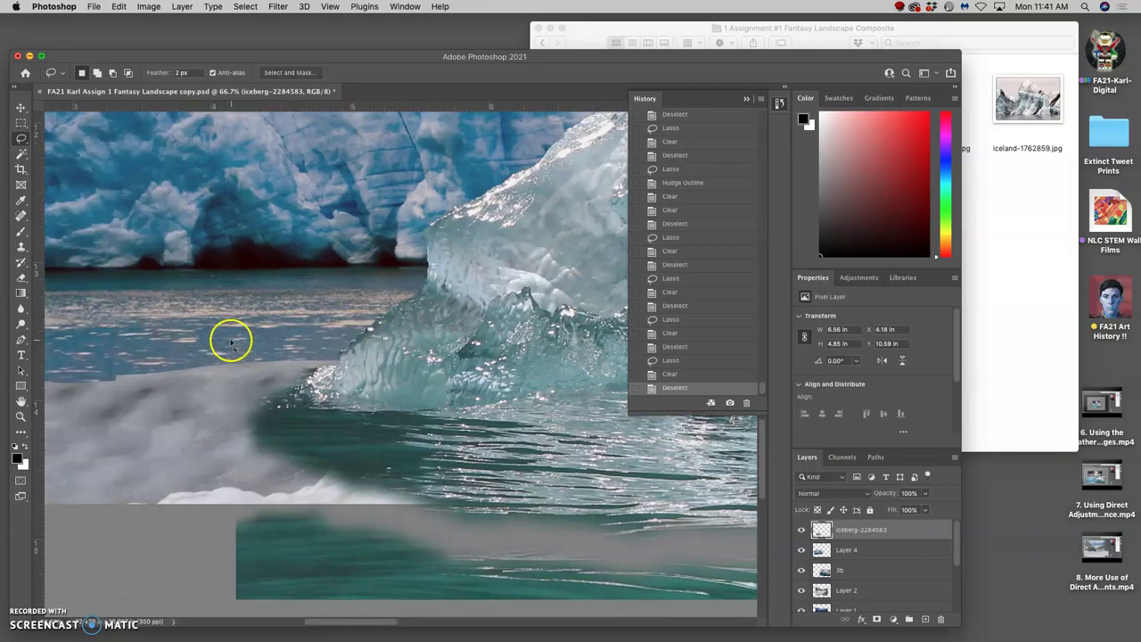
mouse_move(318, 364)
mouse_down()
mouse_move(275, 374)
mouse_move(270, 359)
mouse_move(292, 340)
mouse_up()
key(Delete)
click(293, 342)
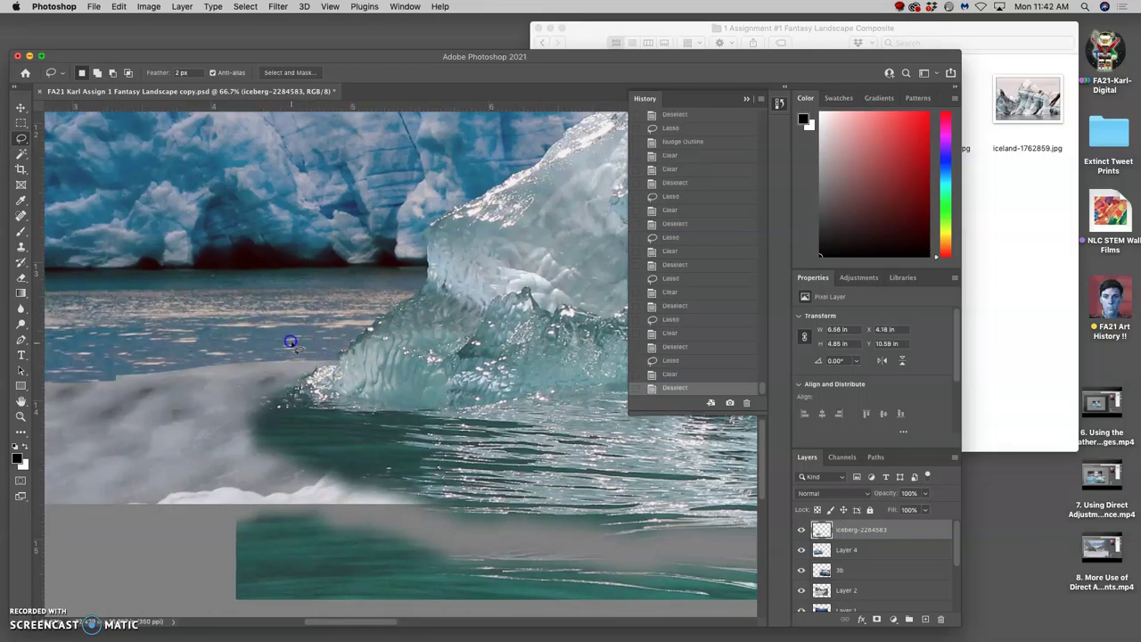
Hide and show the iceberg layer, up close and at 25% zoom, to check how it blends with the composite
click(801, 529)
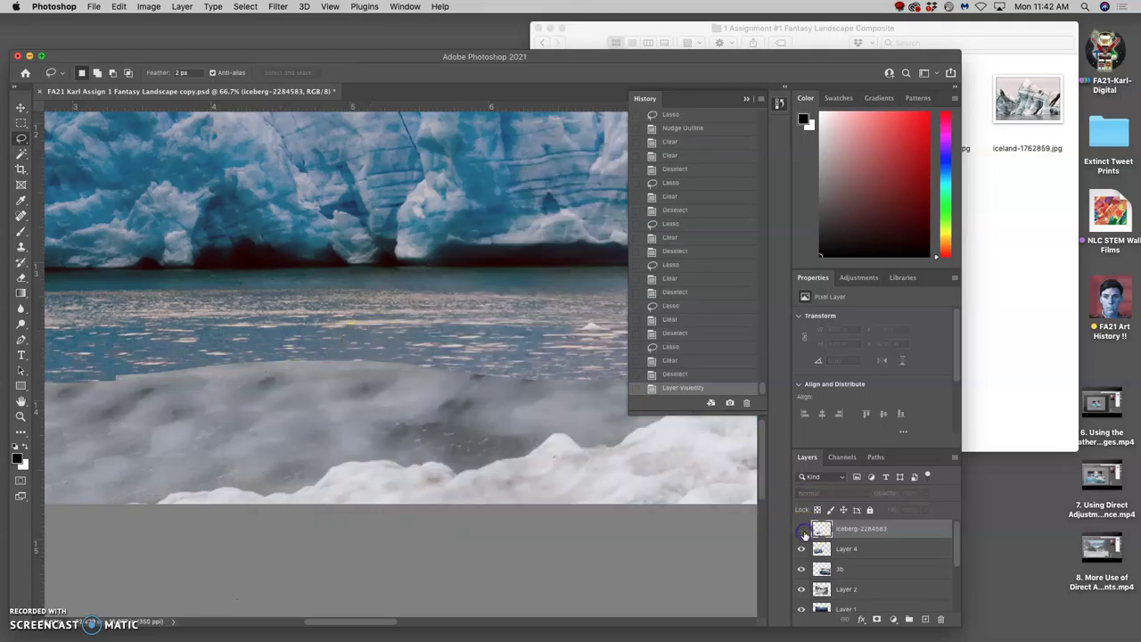
click(802, 529)
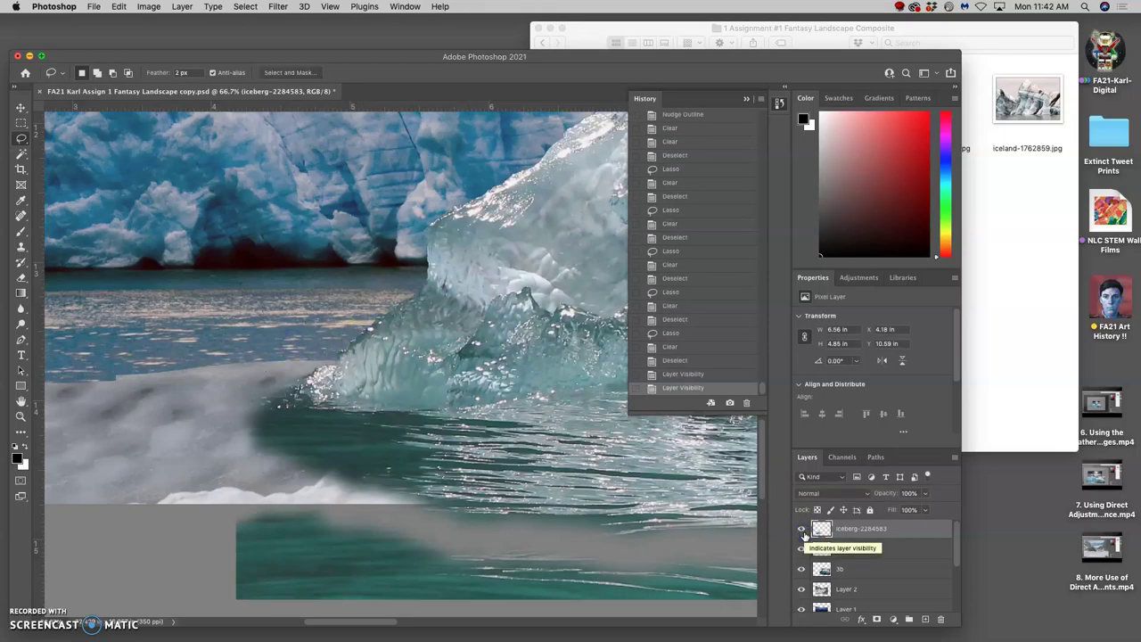
key(super+minus)
key(super+minus)
key(super+minus)
scroll(517, 450, right, 3)
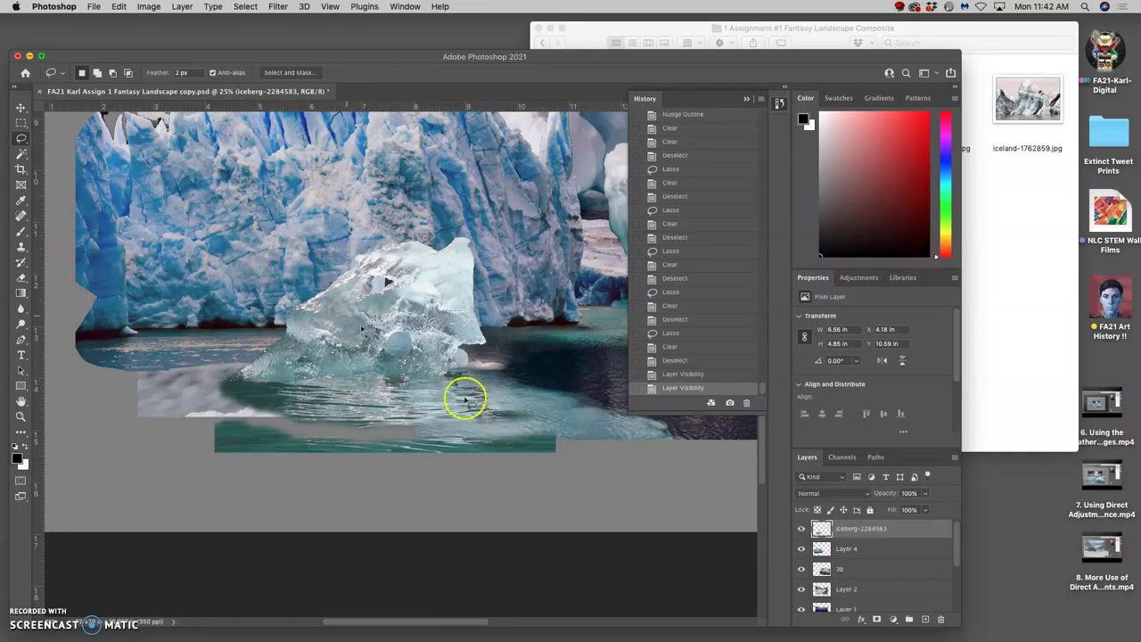
click(802, 529)
click(802, 528)
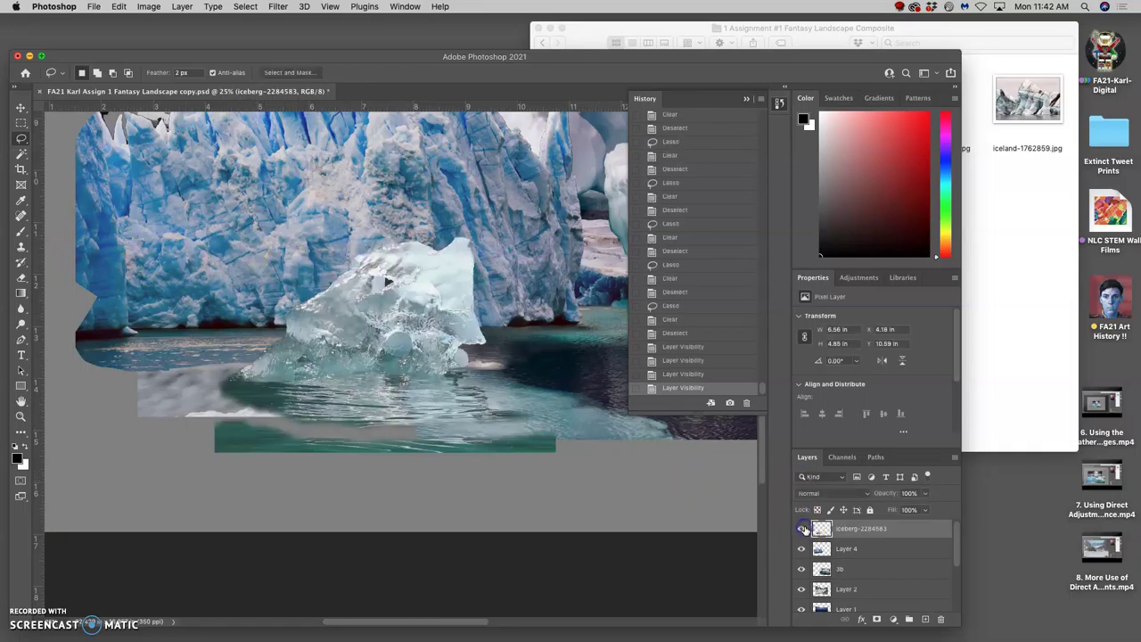
Set up the Dodge tool with a soft 153 px brush, Midtones range and 21% exposure
click(21, 324)
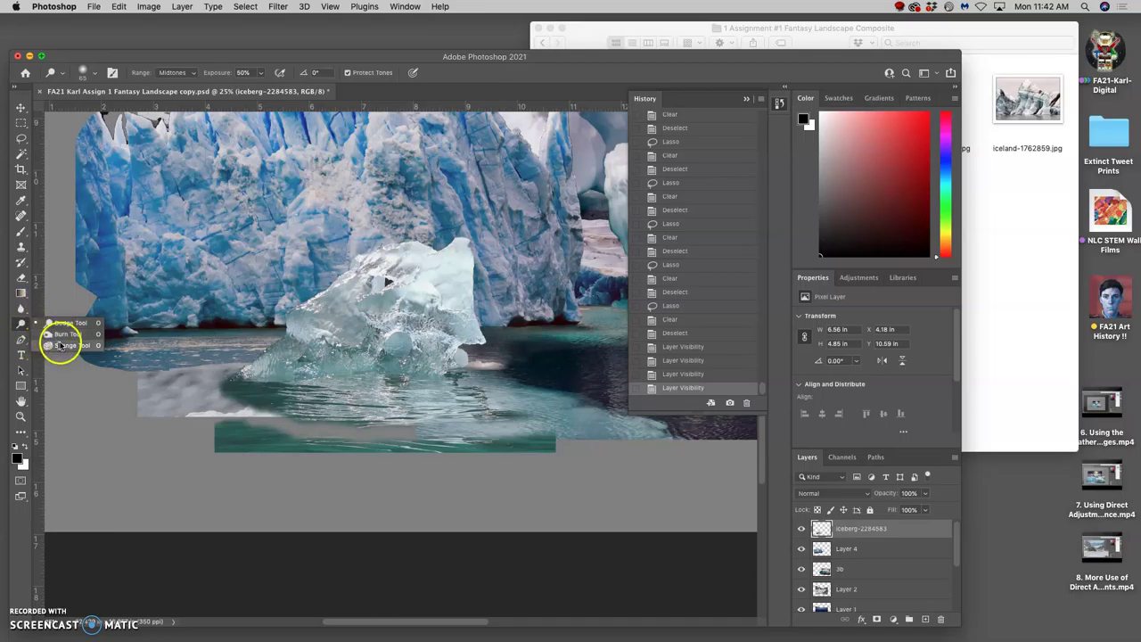
click(59, 322)
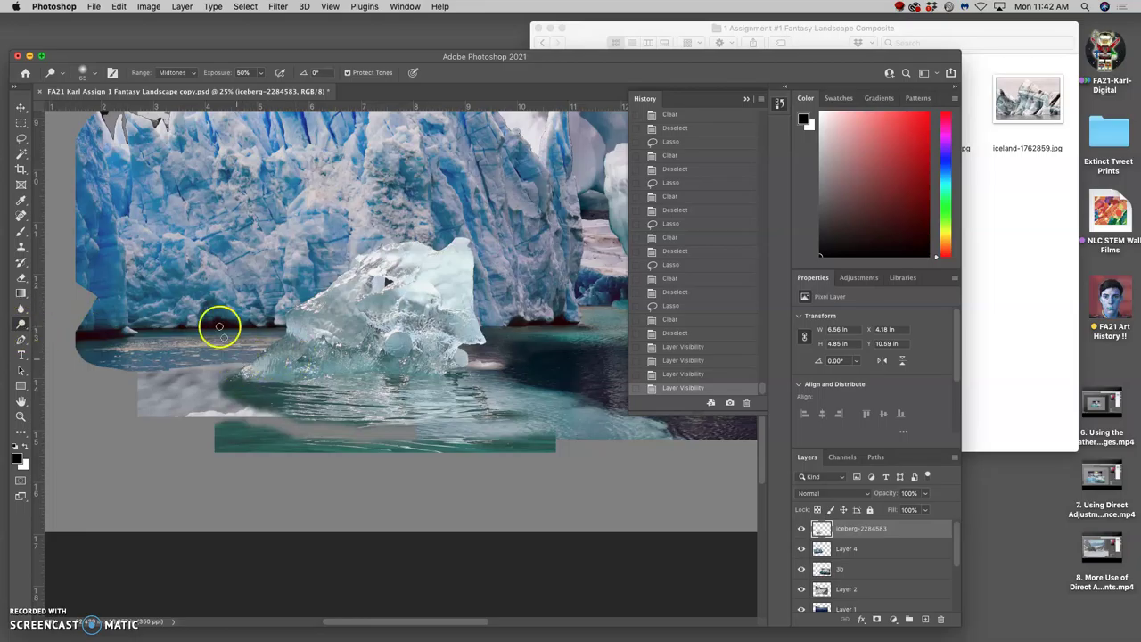
click(93, 72)
text(134)
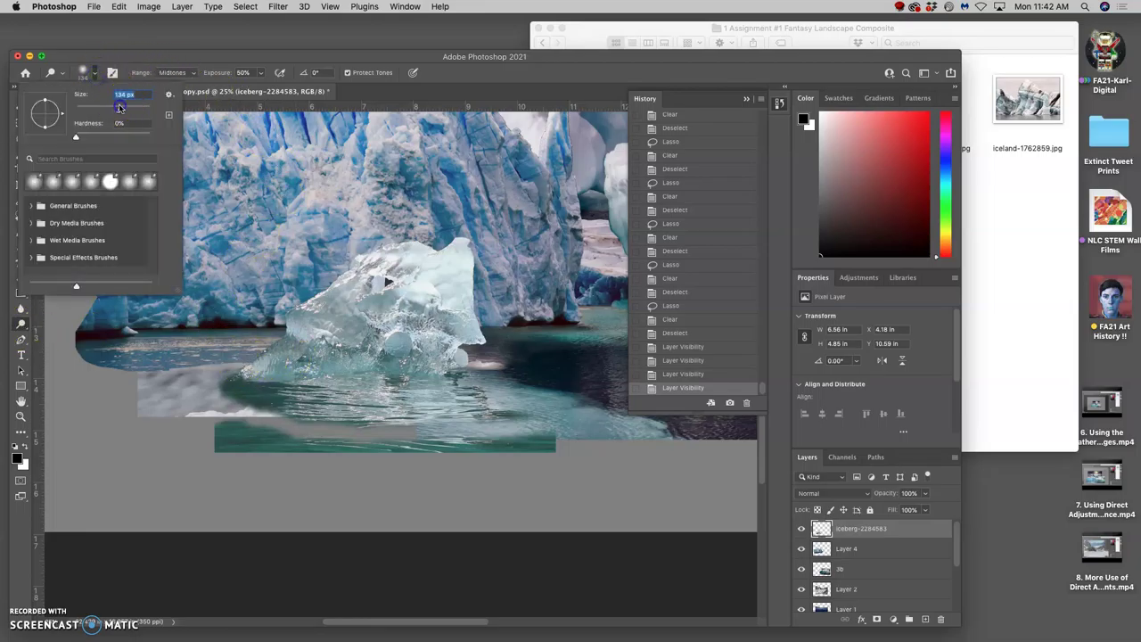
key(Return)
drag(118, 110, 122, 111)
click(262, 74)
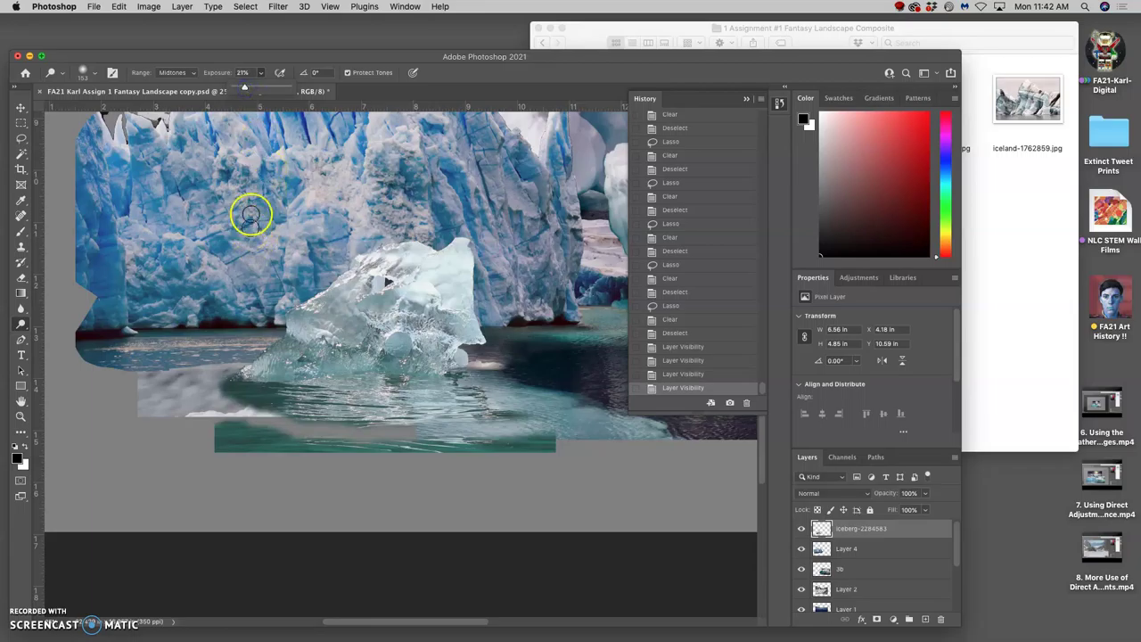
drag(263, 369, 258, 349)
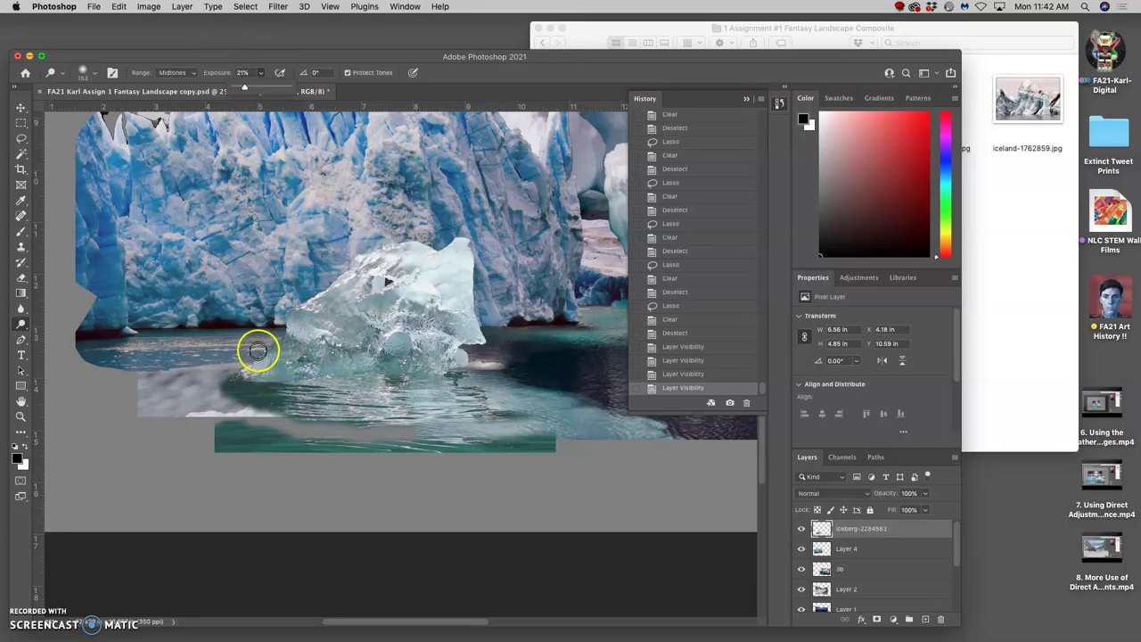
click(183, 73)
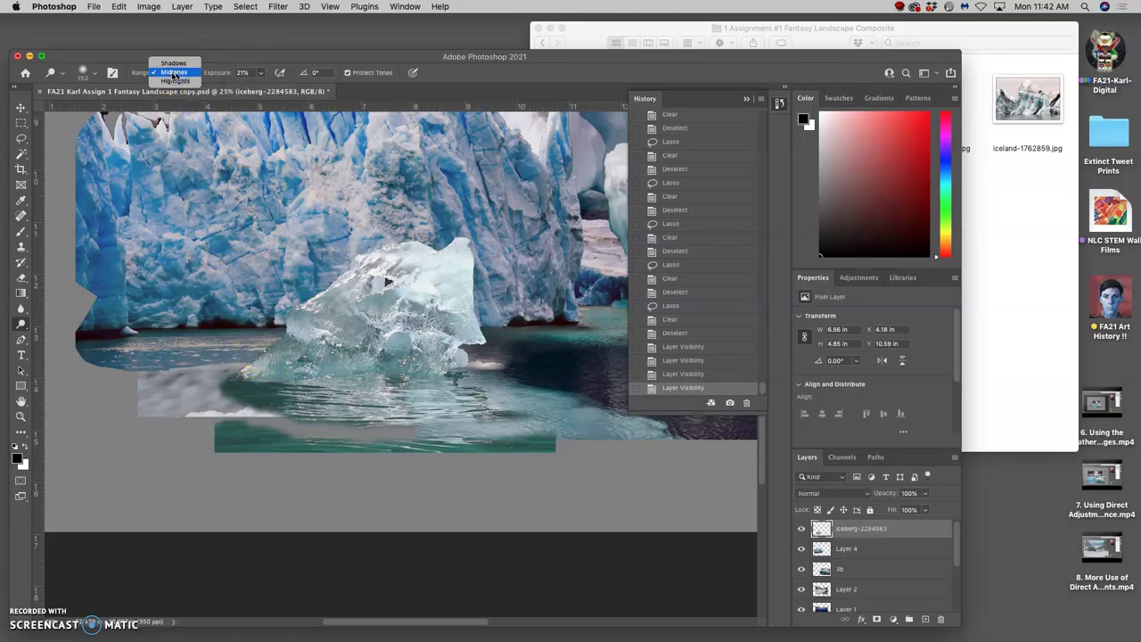
click(174, 75)
click(171, 73)
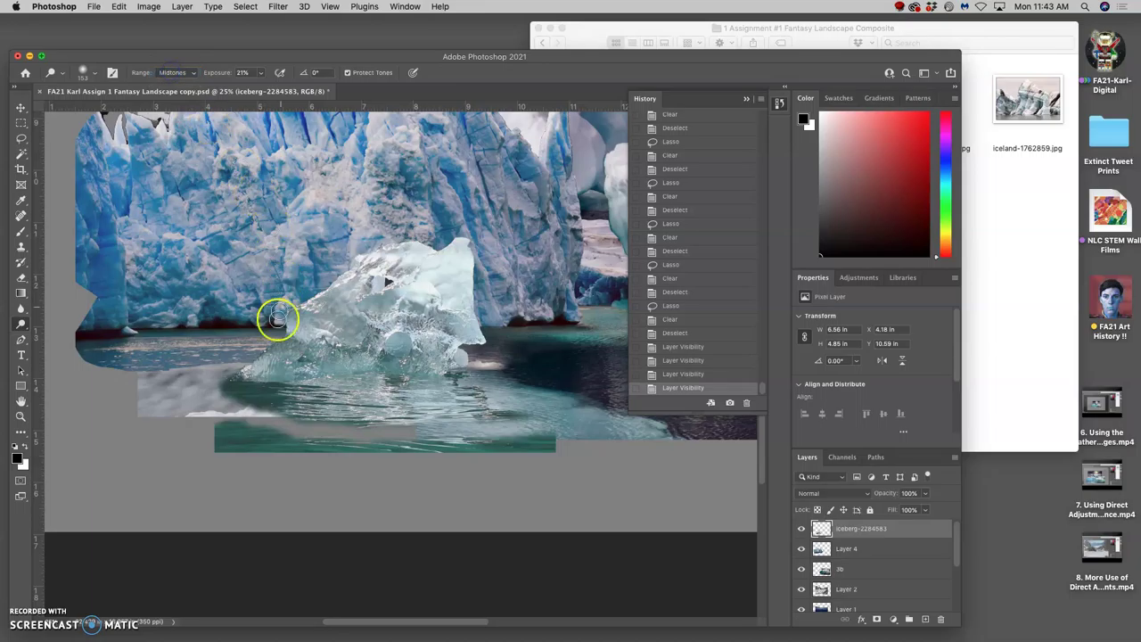
Dodge the dark green water at both ends of the iceberg's waterline to lighten it
mouse_move(244, 369)
mouse_down()
mouse_move(240, 396)
mouse_move(204, 395)
mouse_move(270, 405)
mouse_move(209, 390)
mouse_move(229, 382)
mouse_move(210, 383)
mouse_move(277, 404)
mouse_move(214, 394)
mouse_up()
mouse_move(497, 413)
mouse_down()
mouse_move(532, 415)
mouse_move(488, 417)
mouse_move(459, 379)
mouse_up()
drag(458, 379, 455, 377)
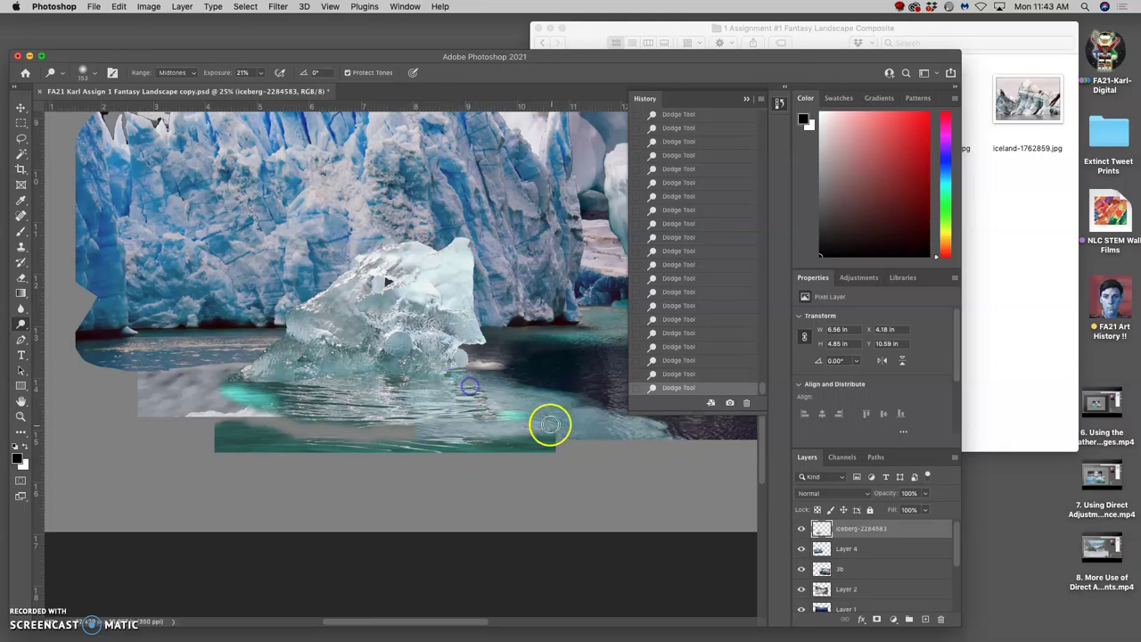
click(493, 424)
click(264, 419)
mouse_move(262, 410)
mouse_down()
mouse_move(297, 413)
mouse_move(248, 385)
mouse_up()
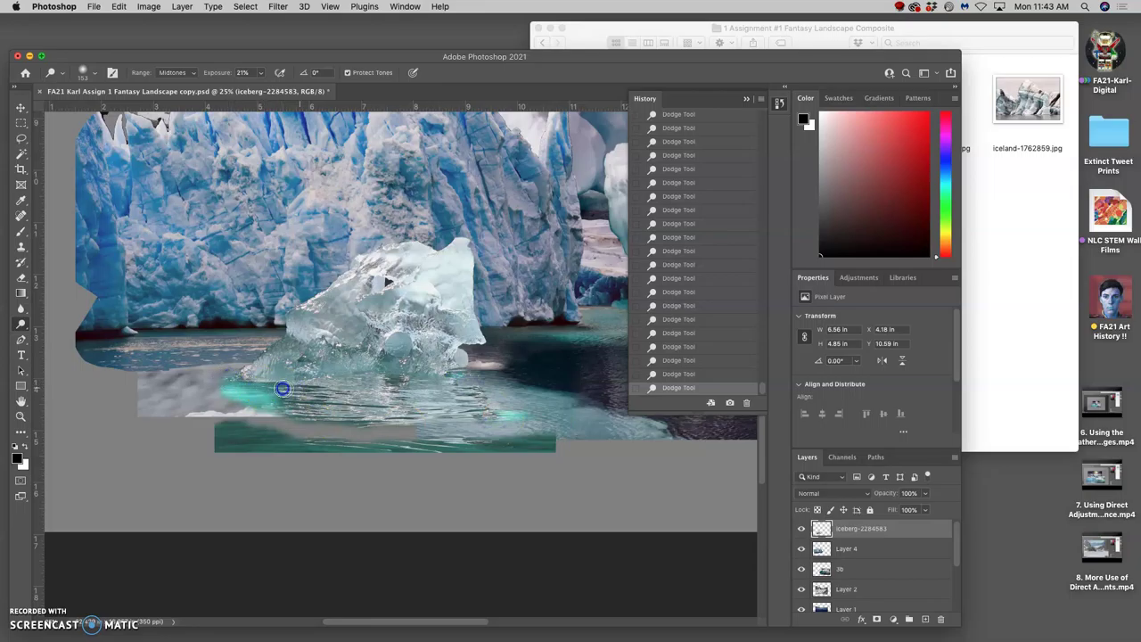
mouse_move(303, 400)
mouse_down()
mouse_move(312, 406)
mouse_move(251, 399)
mouse_up()
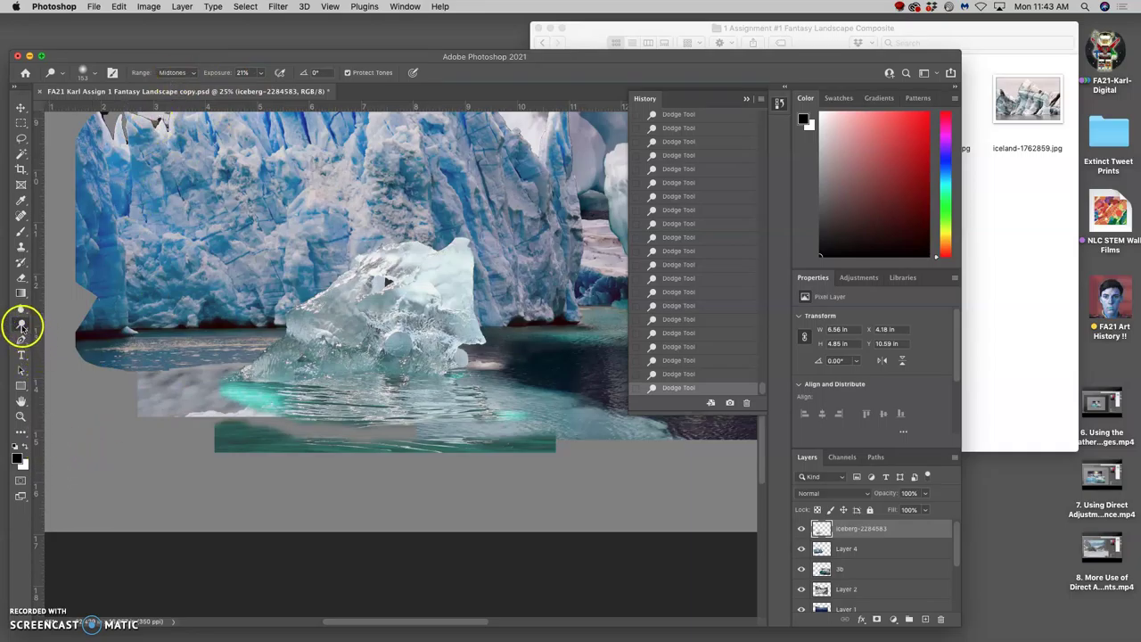
Set up the Sponge tool in Desaturate mode with 21% flow and a 194 px brush
click(22, 326)
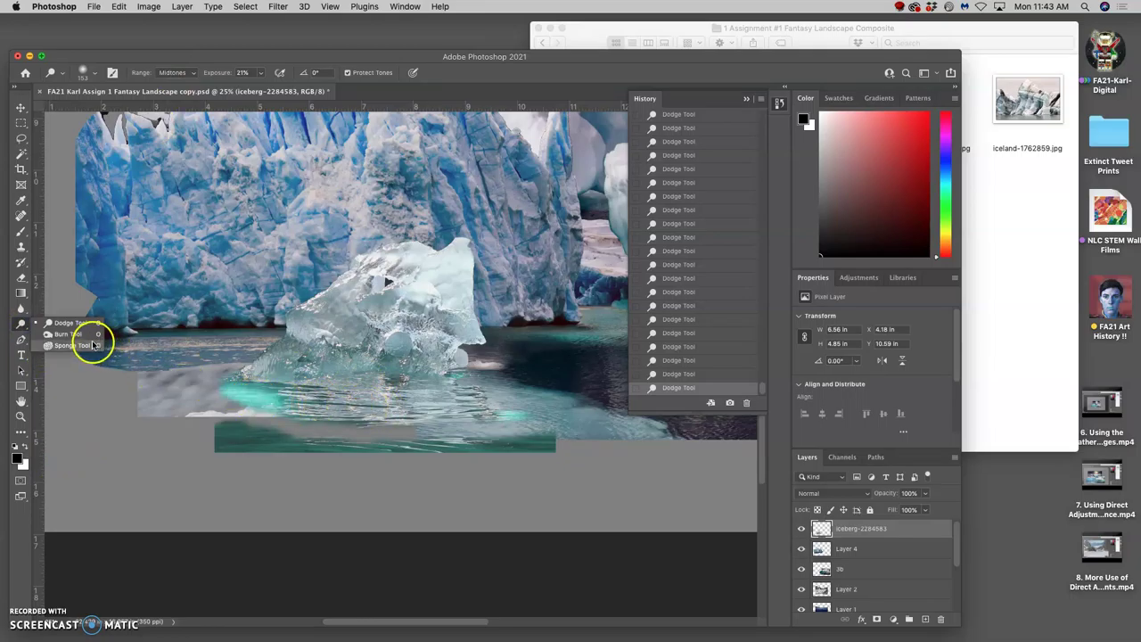
click(64, 345)
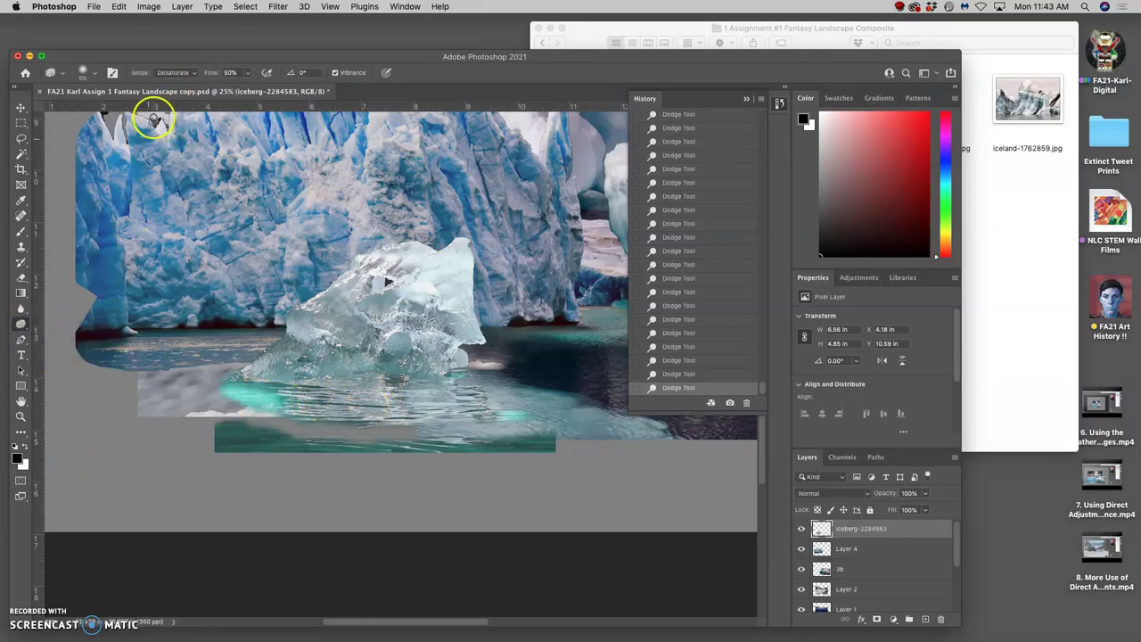
click(175, 72)
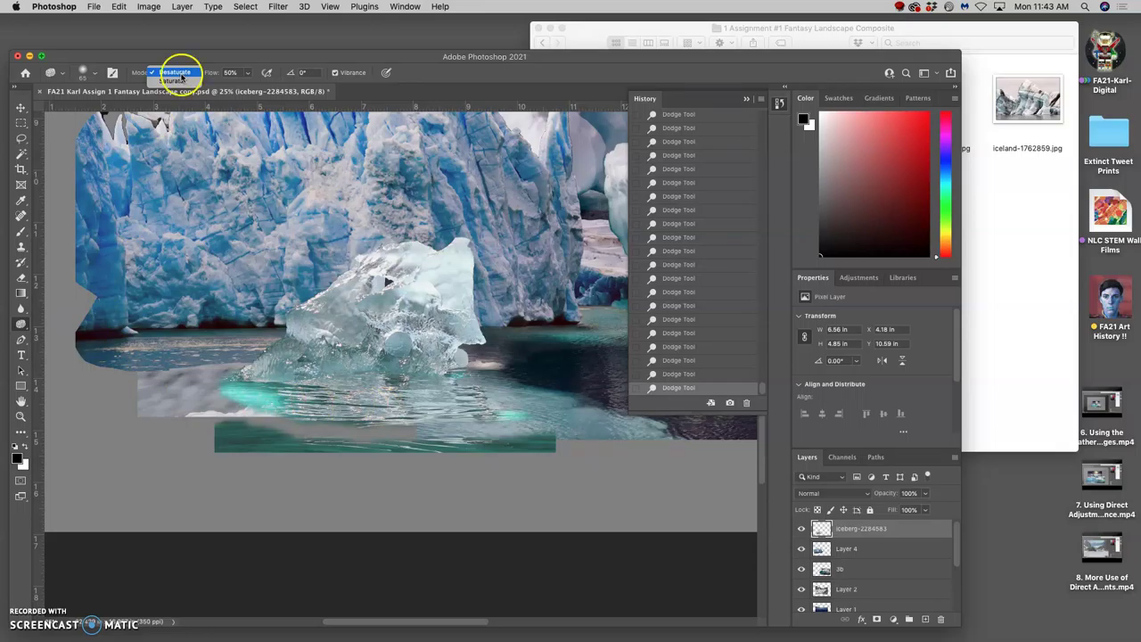
click(179, 73)
click(247, 73)
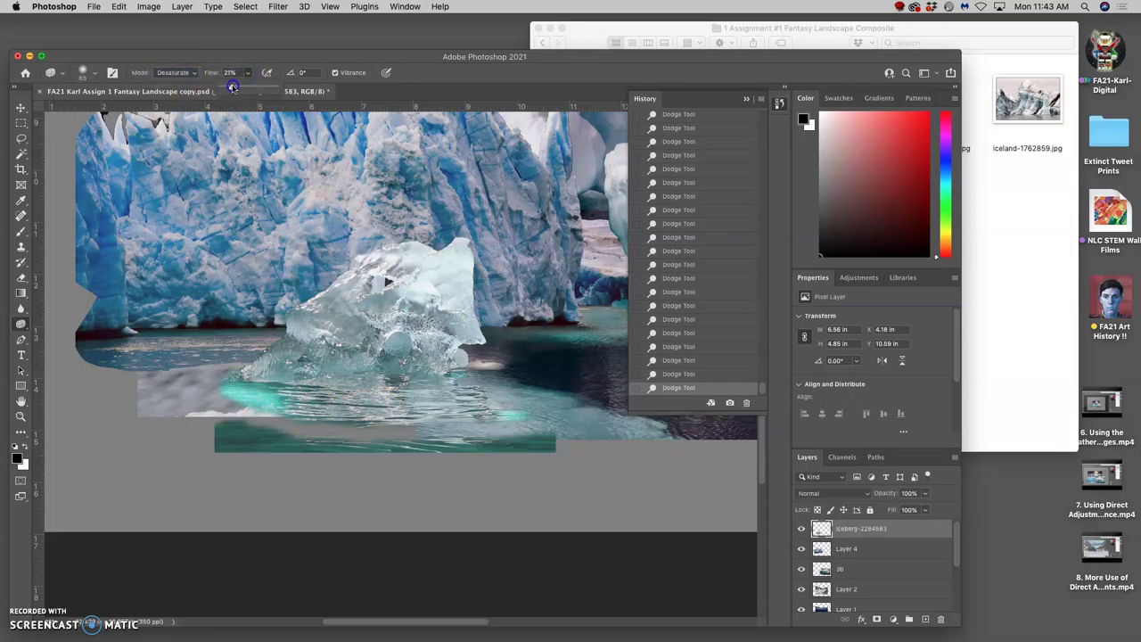
drag(232, 87, 230, 87)
click(96, 77)
click(122, 109)
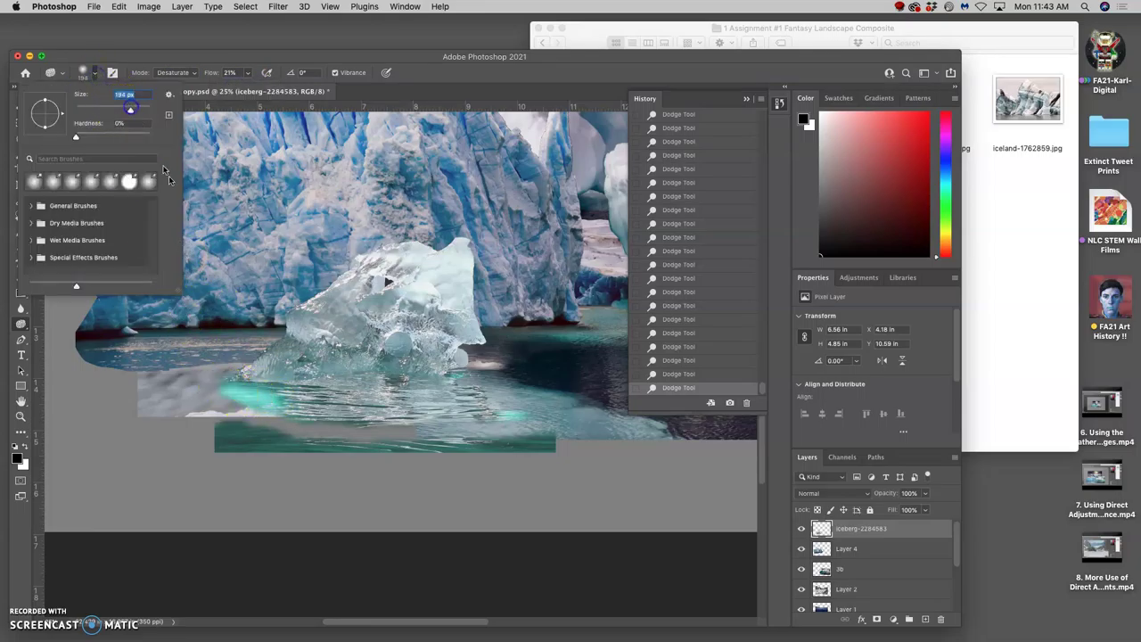
Desaturate the bright turquoise patch in the water at the iceberg's lower left with the Sponge tool
click(237, 398)
click(258, 398)
click(217, 393)
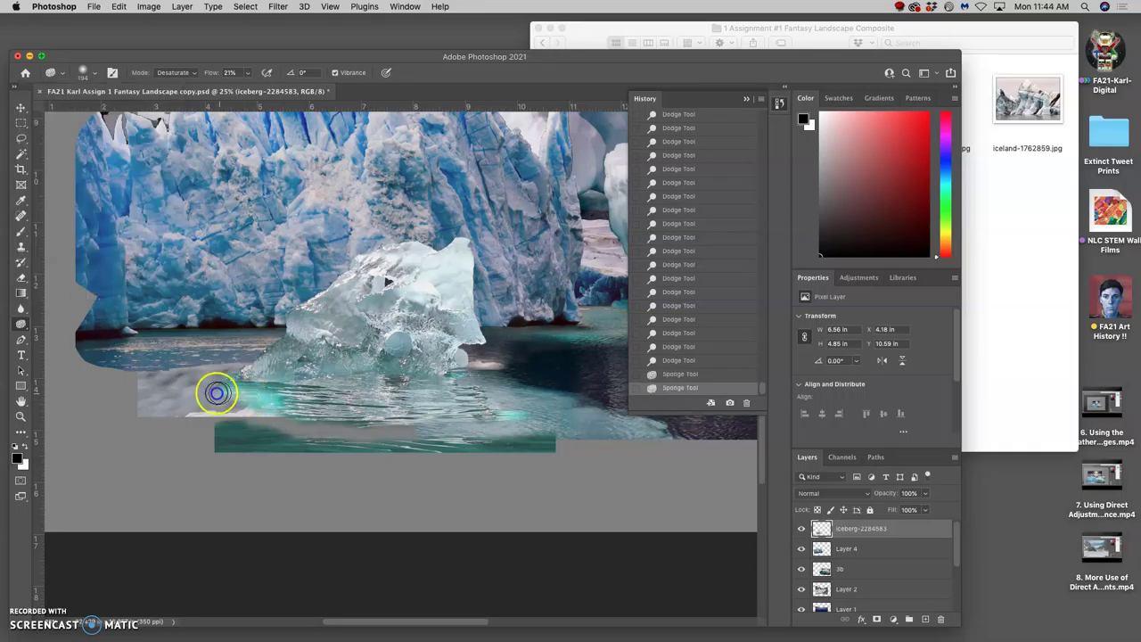
mouse_move(217, 393)
mouse_down()
mouse_move(267, 395)
mouse_move(258, 406)
mouse_move(288, 401)
mouse_move(227, 391)
mouse_move(243, 387)
mouse_move(220, 387)
mouse_move(232, 377)
mouse_move(222, 378)
mouse_move(291, 392)
mouse_move(278, 406)
mouse_move(291, 417)
mouse_move(244, 407)
mouse_up()
click(244, 398)
Desaturate the turquoise patch in the water at the iceberg's lower right and touch up the left waterline edge
click(456, 379)
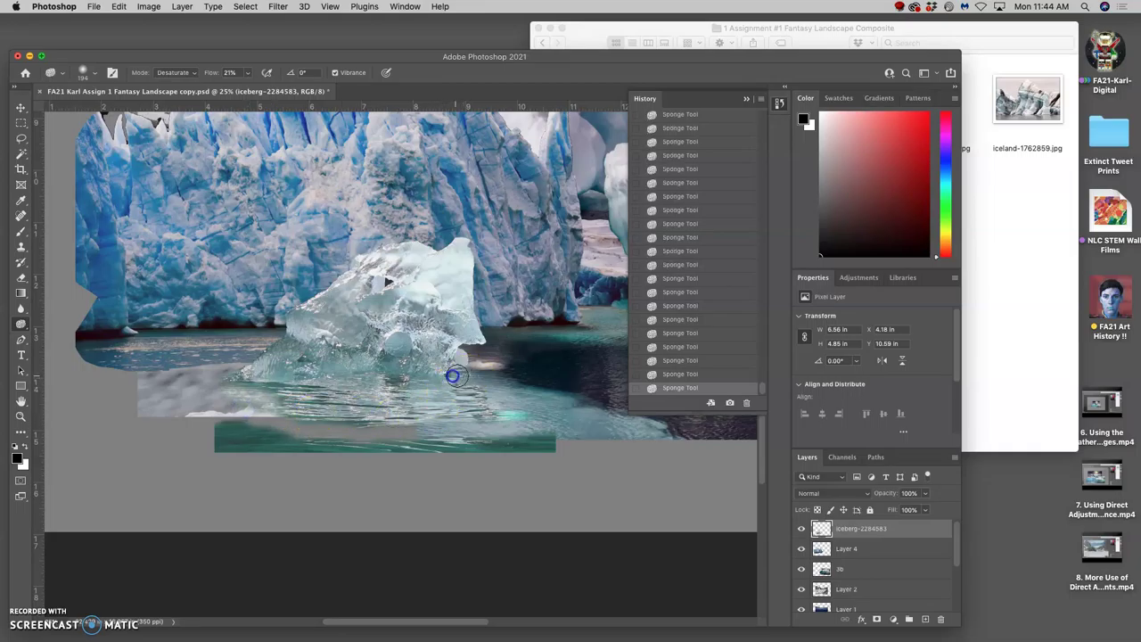
click(516, 416)
click(482, 416)
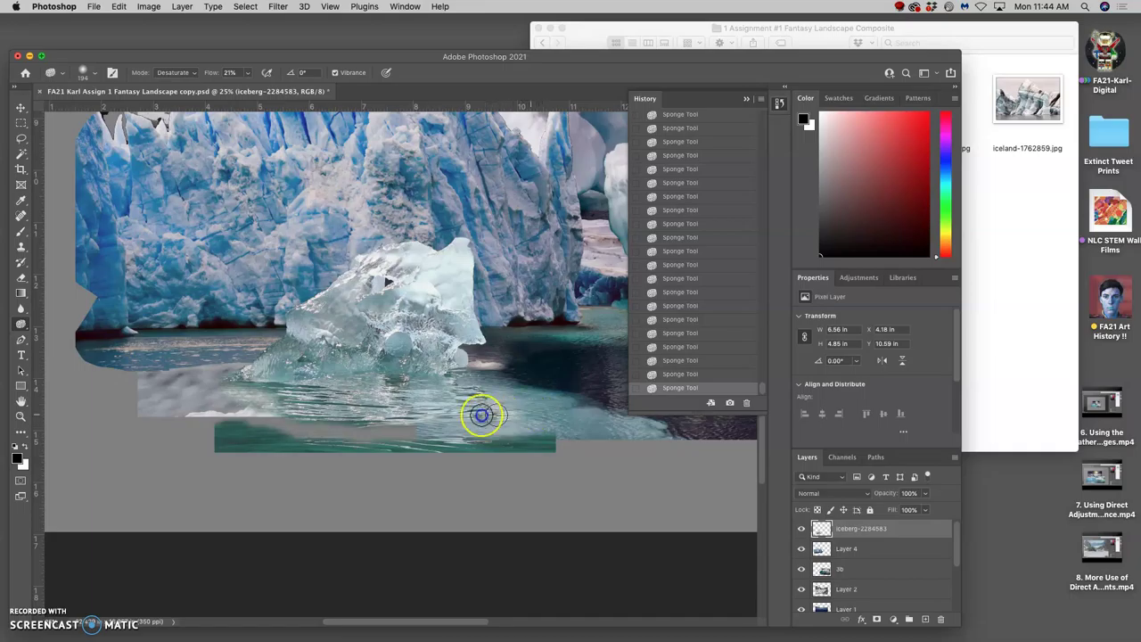
click(468, 419)
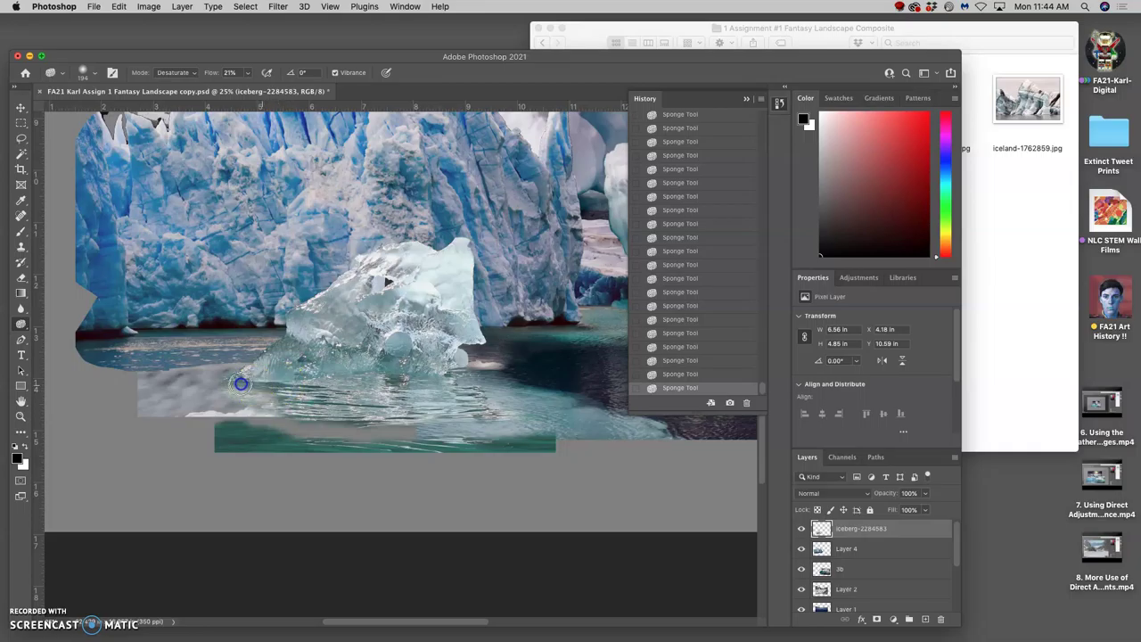
mouse_move(245, 382)
mouse_down()
mouse_move(297, 387)
mouse_move(259, 395)
mouse_move(303, 402)
mouse_move(188, 401)
mouse_move(191, 377)
mouse_up()
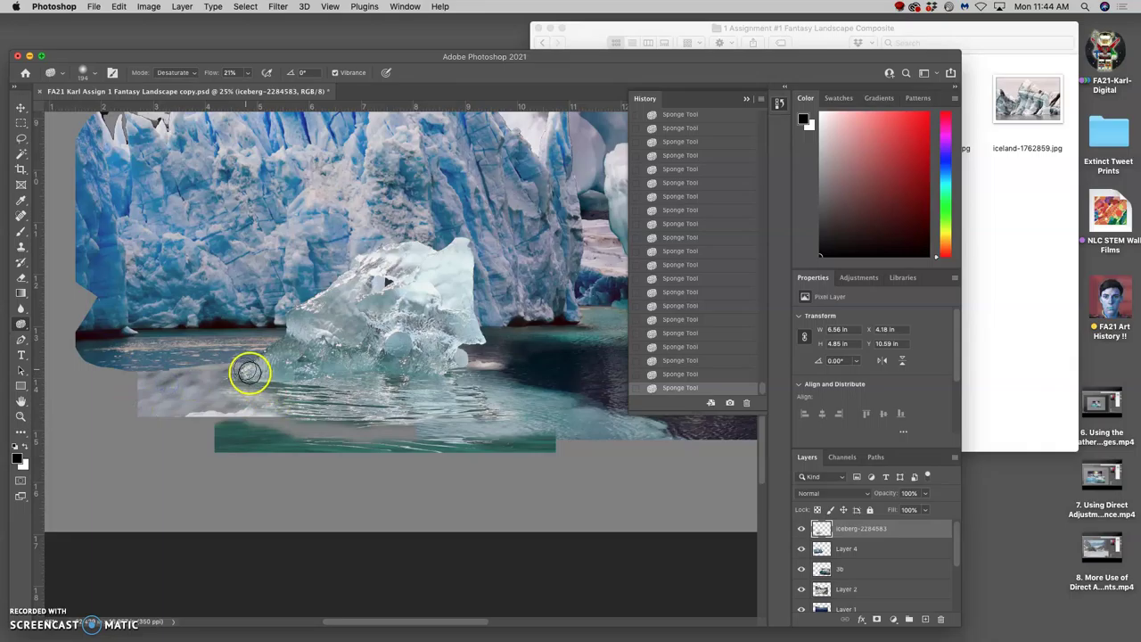
Compare the history state before the first Dodge stroke with the latest Sponge state, ending on the latest
scroll(700, 272, up, 10)
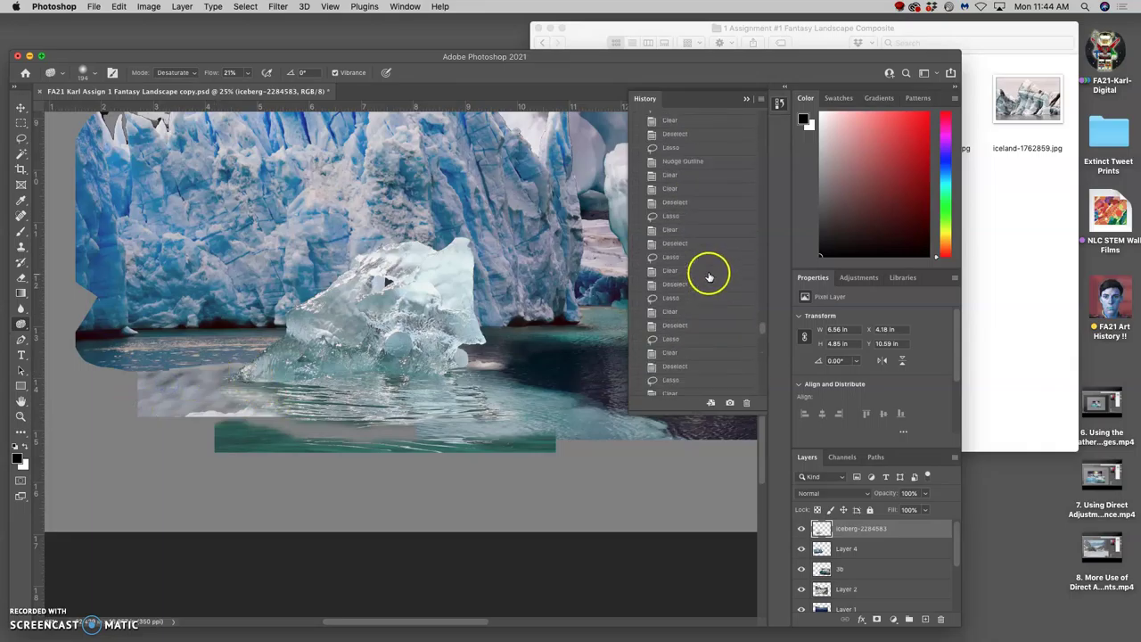
scroll(695, 280, down, 3)
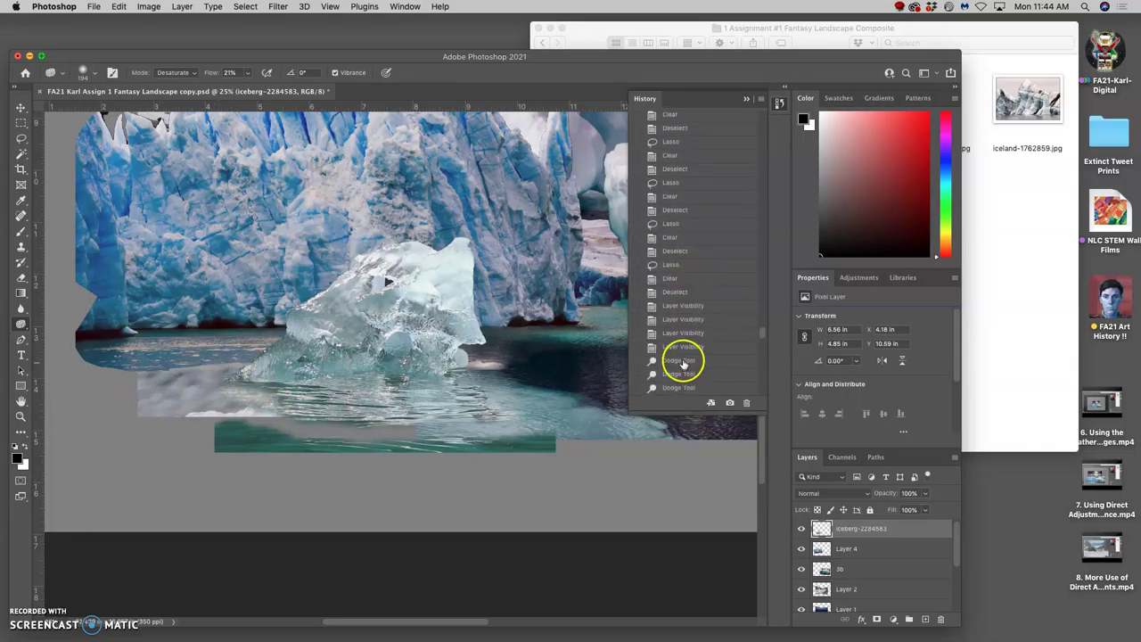
click(682, 346)
scroll(695, 348, down, 10)
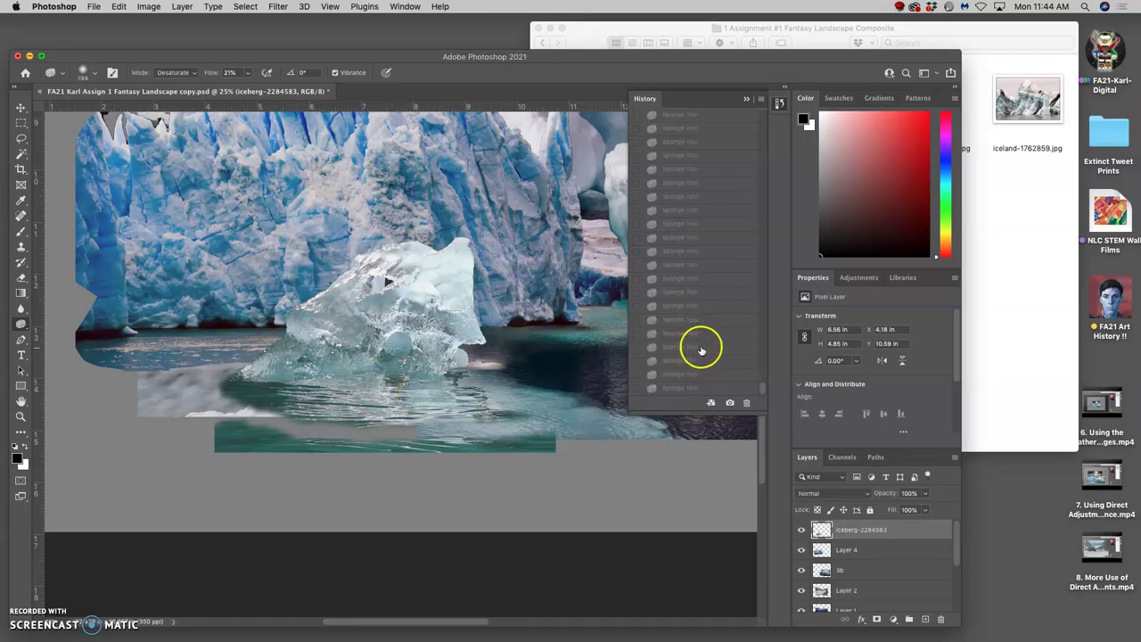
click(682, 388)
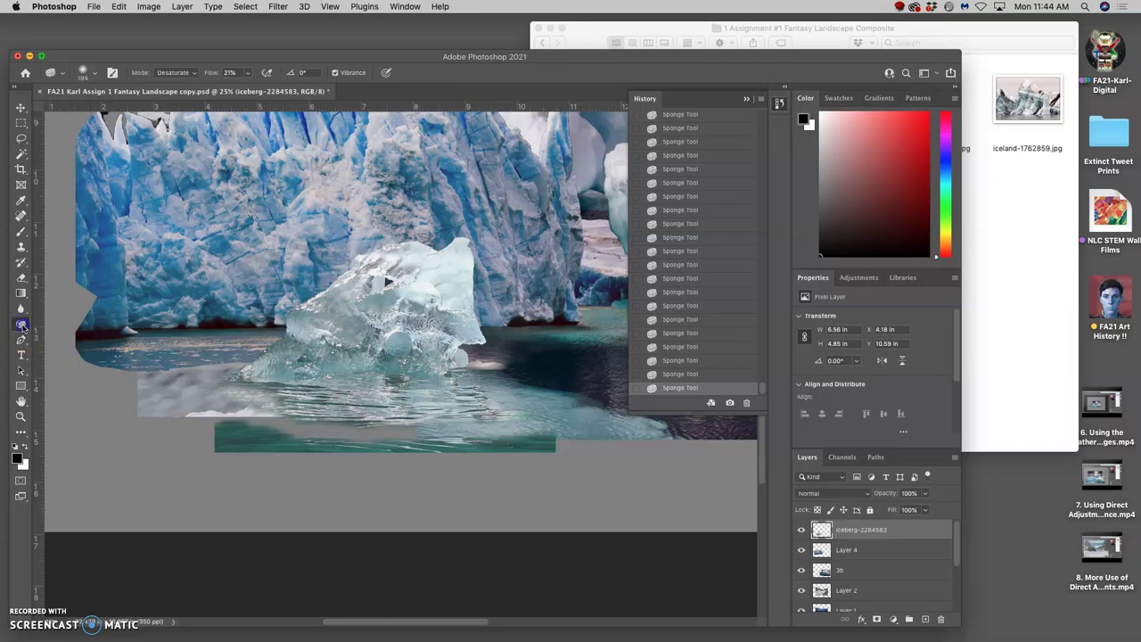
Try burning the iceberg's hollow and midsection at 50% exposure, and revert to the last Sponge stroke
drag(22, 327, 57, 331)
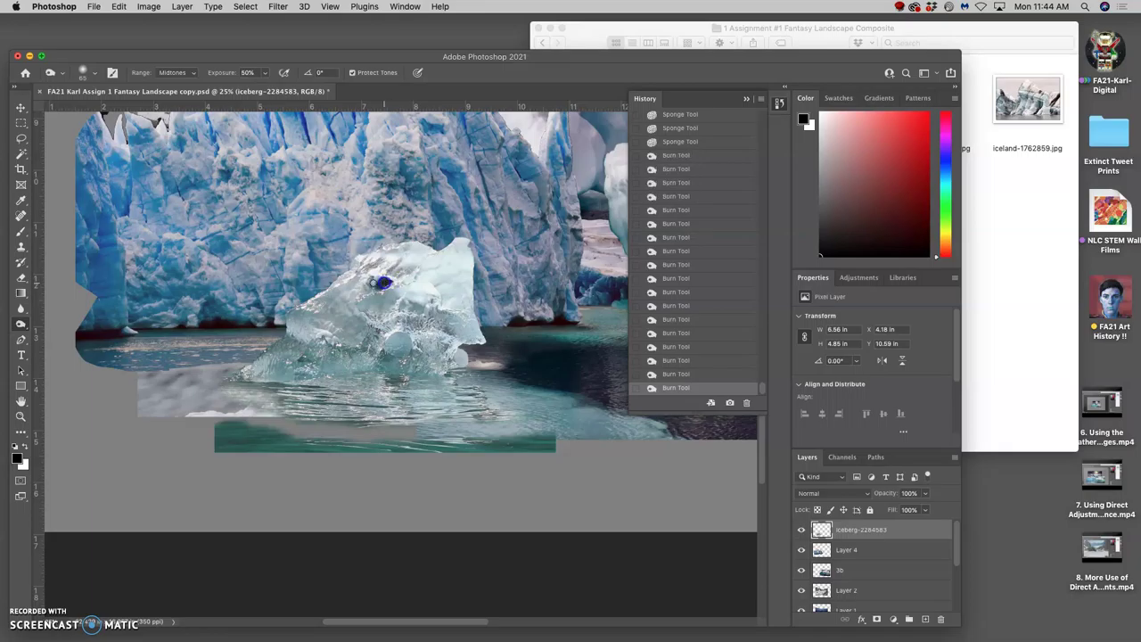
mouse_move(381, 282)
mouse_down()
mouse_move(273, 332)
mouse_move(382, 277)
mouse_up()
drag(398, 327, 395, 324)
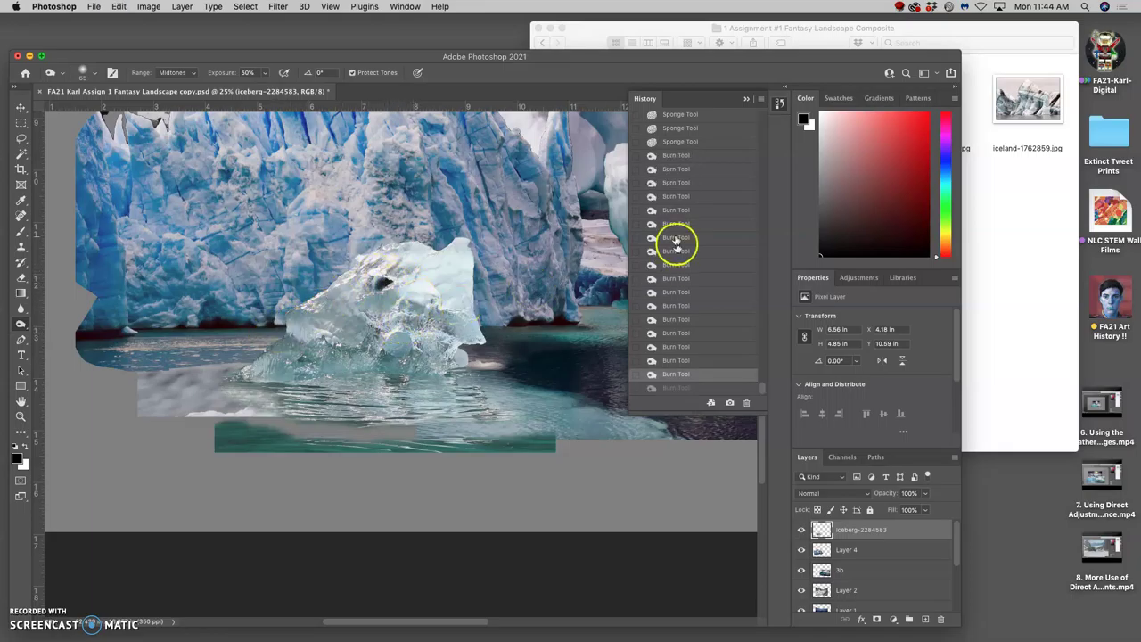
key(super+z)
drag(676, 236, 675, 148)
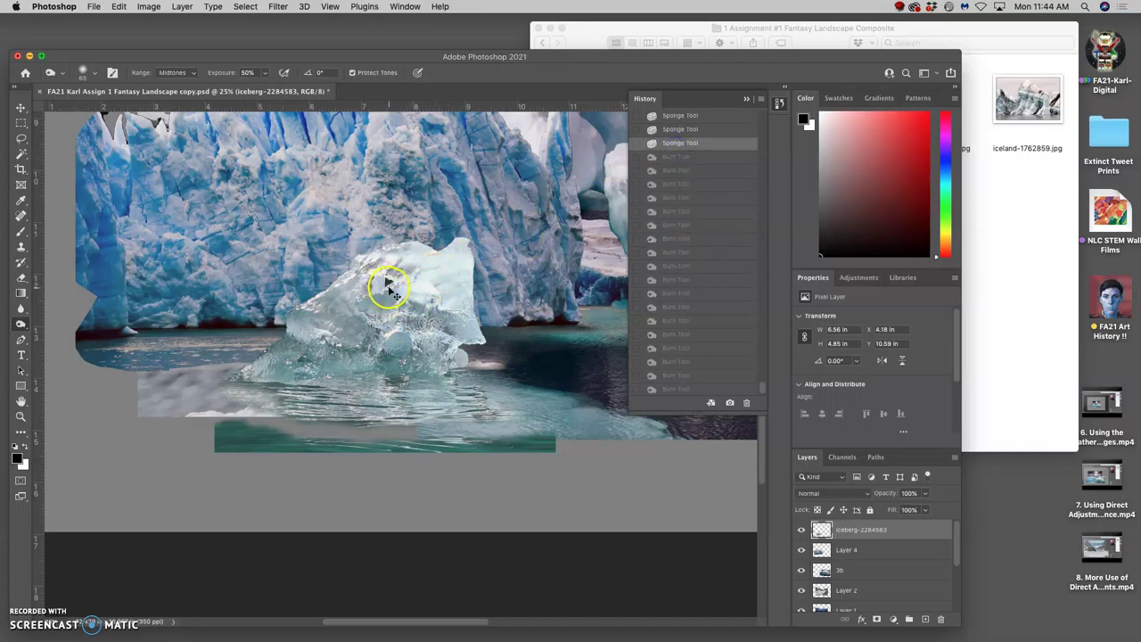
Burn the pale ice beside the iceberg's dark hollow with a 65 px brush at 16% exposure, Midtones range
key(super+plus)
key(super+plus)
key(super+plus)
scroll(405, 290, up, 3)
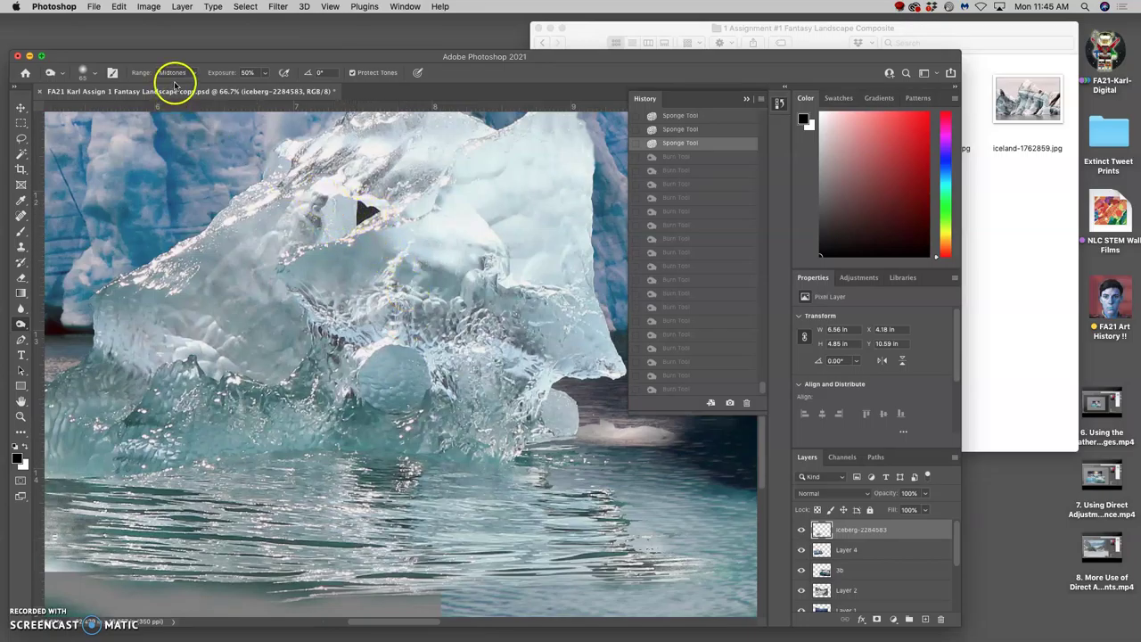
click(263, 72)
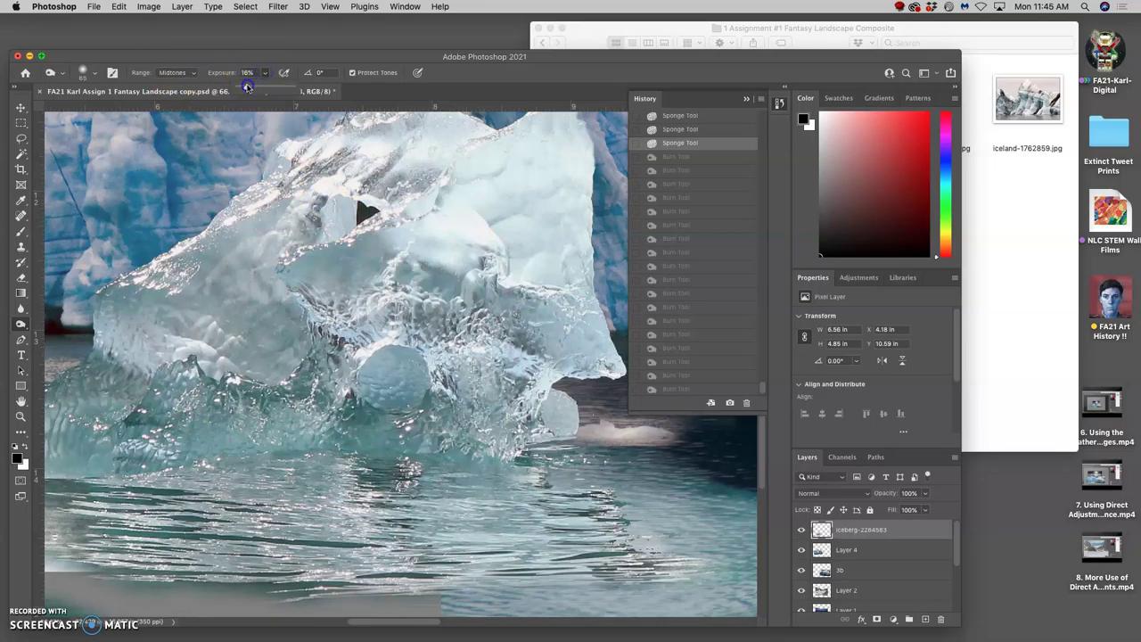
click(93, 73)
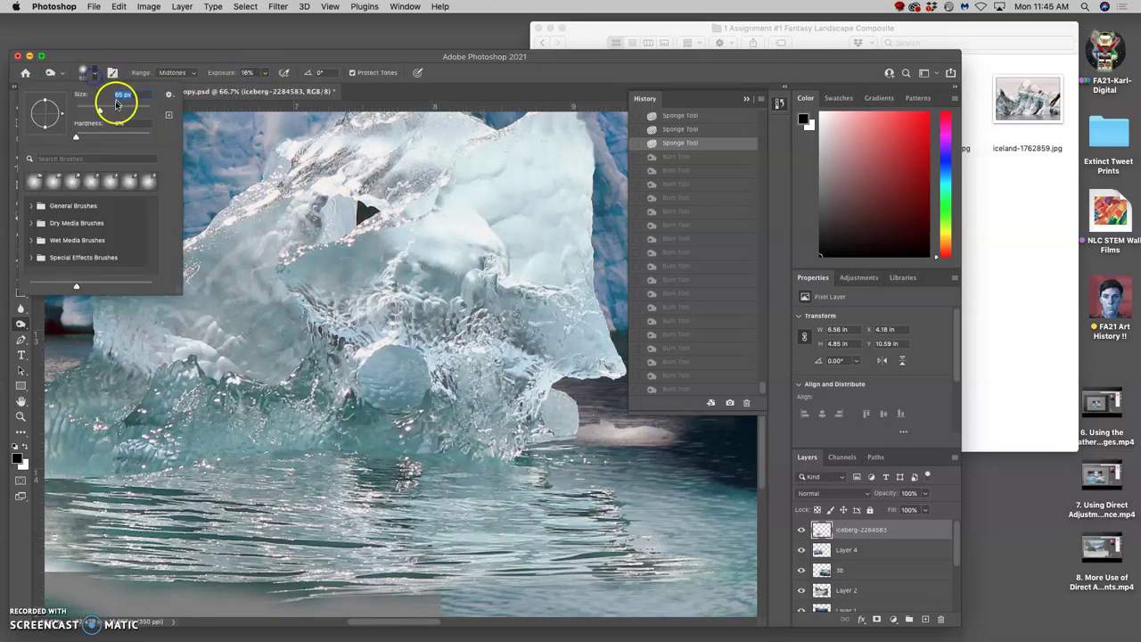
click(346, 217)
click(345, 222)
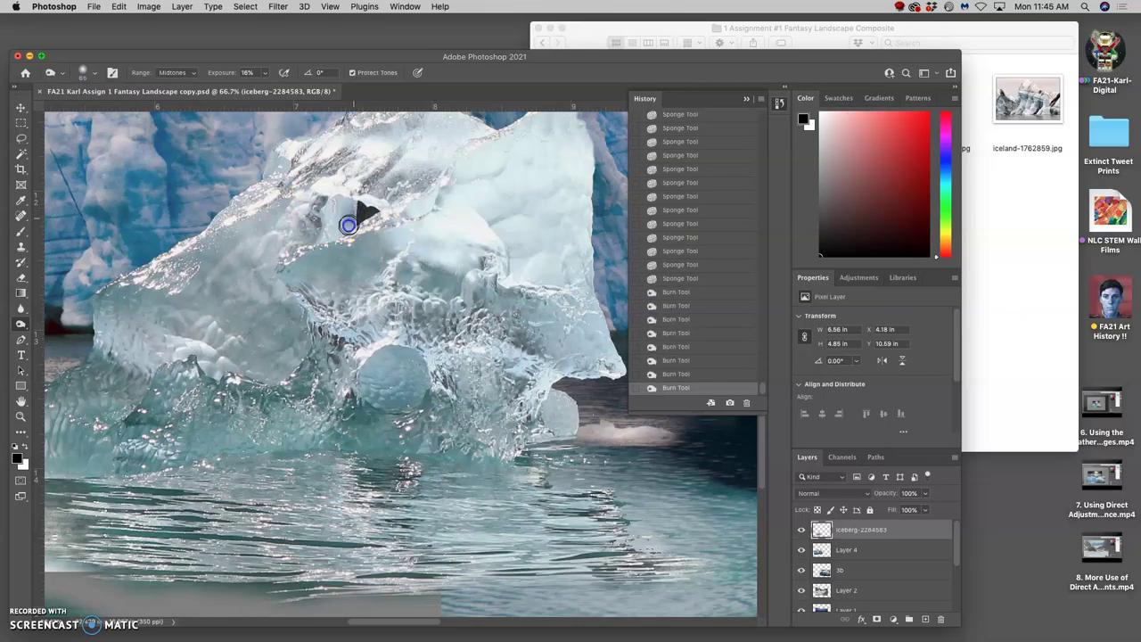
drag(346, 229, 334, 235)
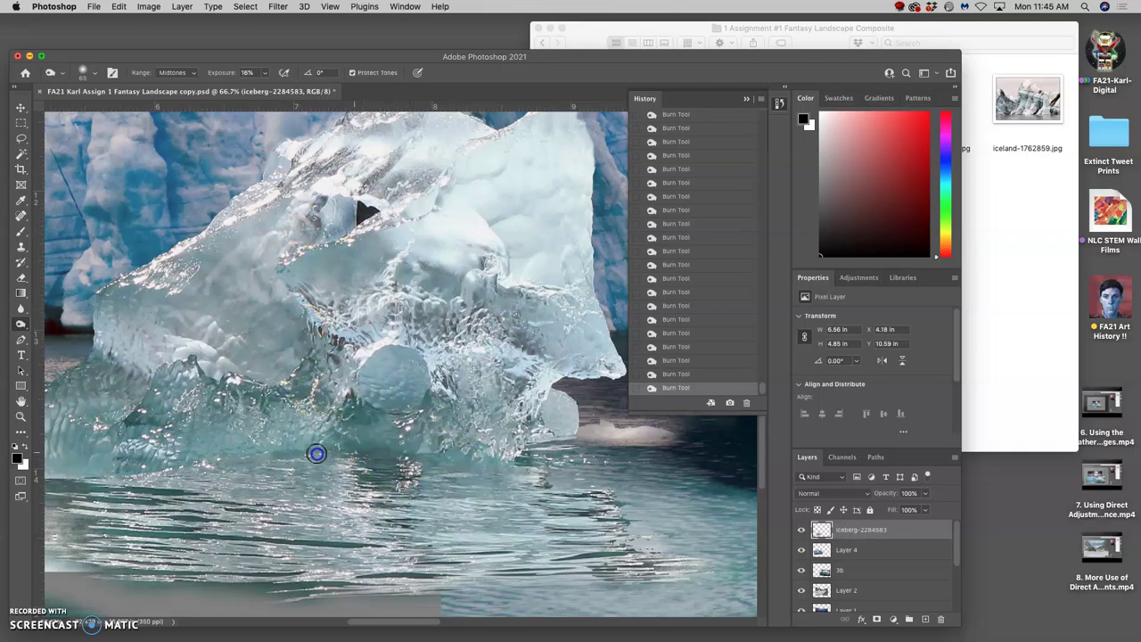
Burn along the iceberg's base at the waterline, first up close and again at 33.3% zoom
mouse_move(218, 459)
mouse_down()
mouse_move(486, 465)
mouse_move(515, 456)
mouse_move(450, 456)
mouse_move(491, 462)
mouse_move(527, 446)
mouse_move(45, 476)
mouse_move(110, 470)
mouse_move(71, 467)
mouse_up()
key(super+minus)
key(super+minus)
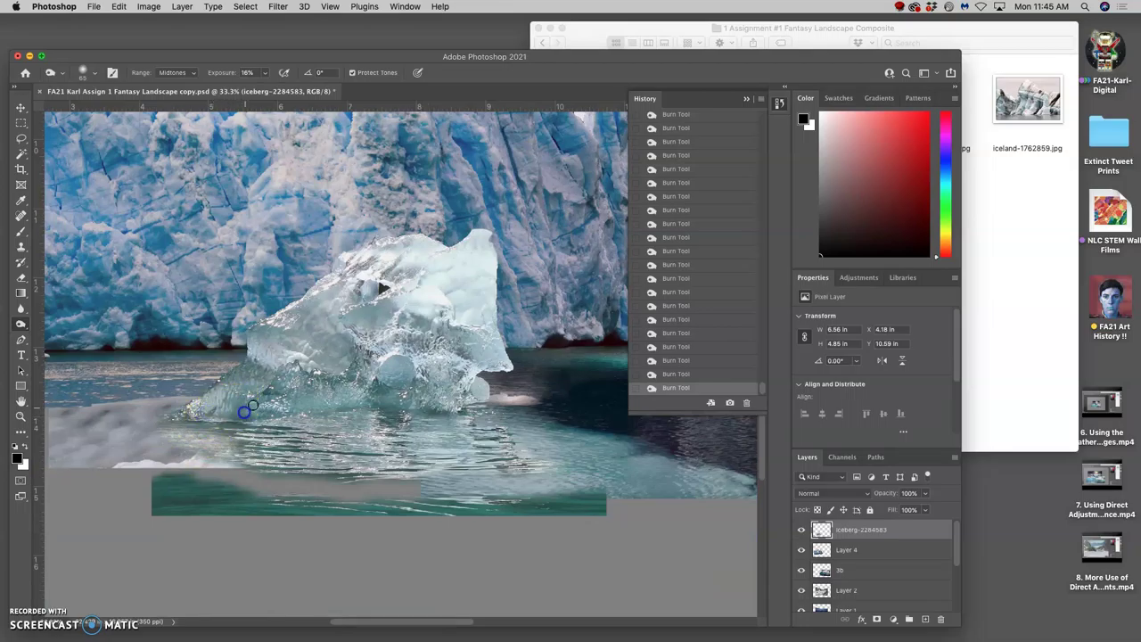
mouse_move(279, 404)
mouse_down()
mouse_move(523, 390)
mouse_move(484, 399)
mouse_up()
Hide the iceberg layer to examine the water and ice behind it
scroll(547, 400, right, 5)
scroll(538, 398, right, 3)
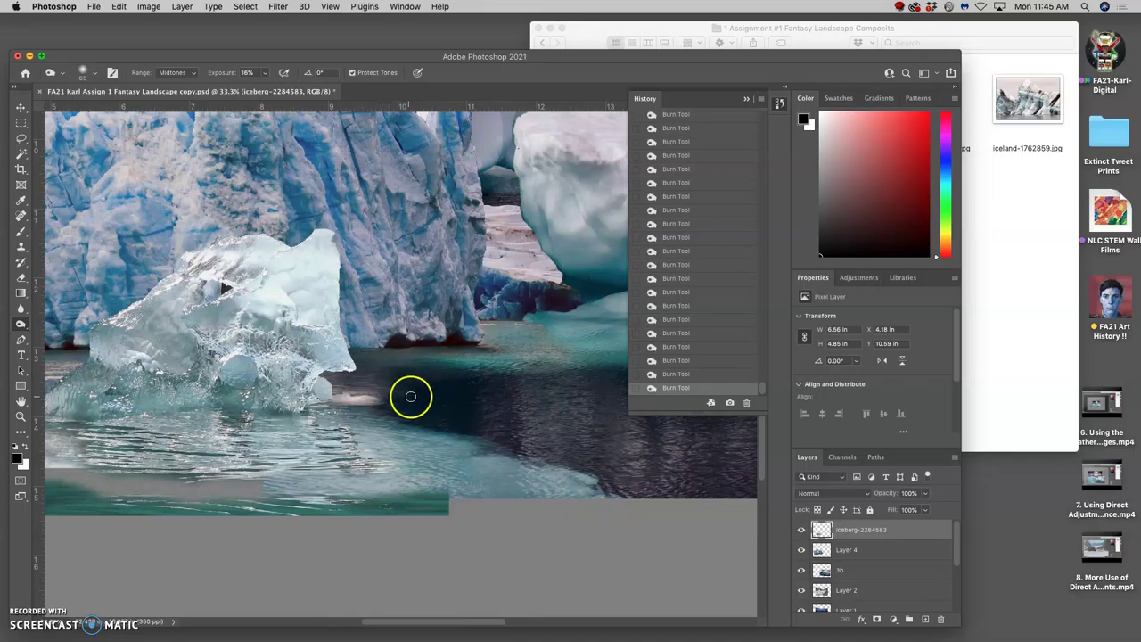
click(800, 529)
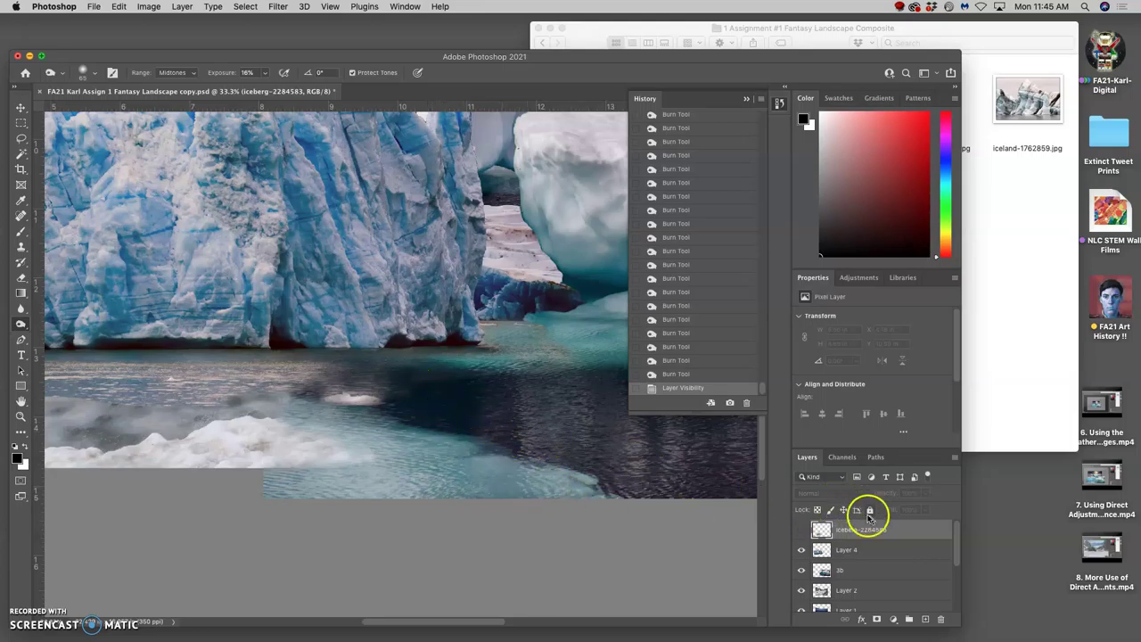
Show the iceberg layer again, and toggle Layer 4 and layer 3b to check which parts of the water each contains
click(801, 529)
click(801, 550)
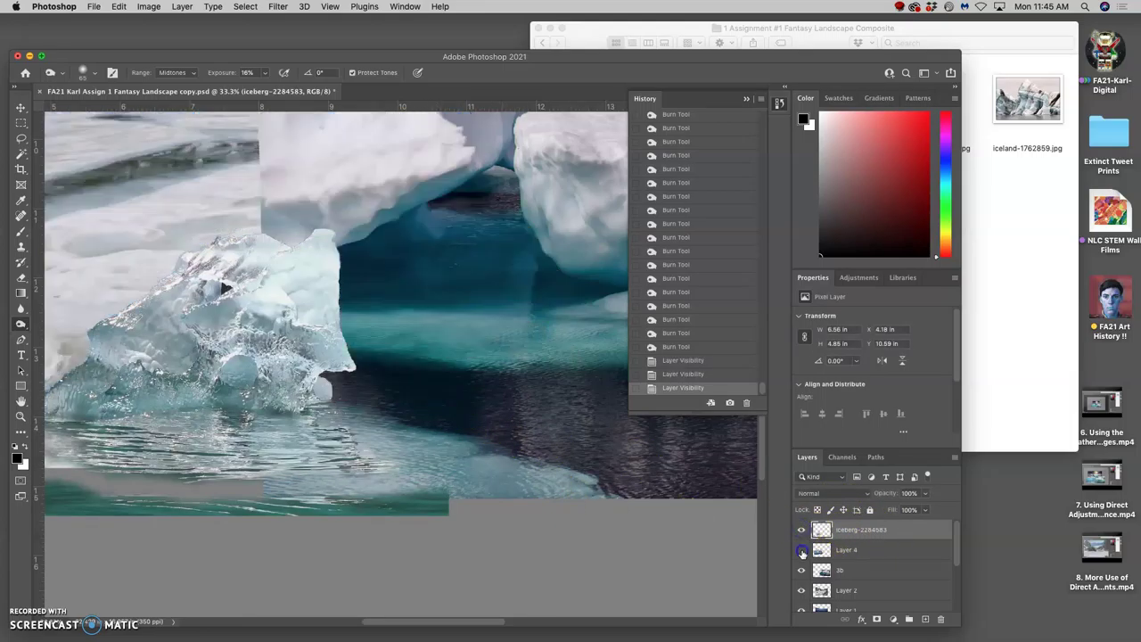
click(800, 550)
click(802, 569)
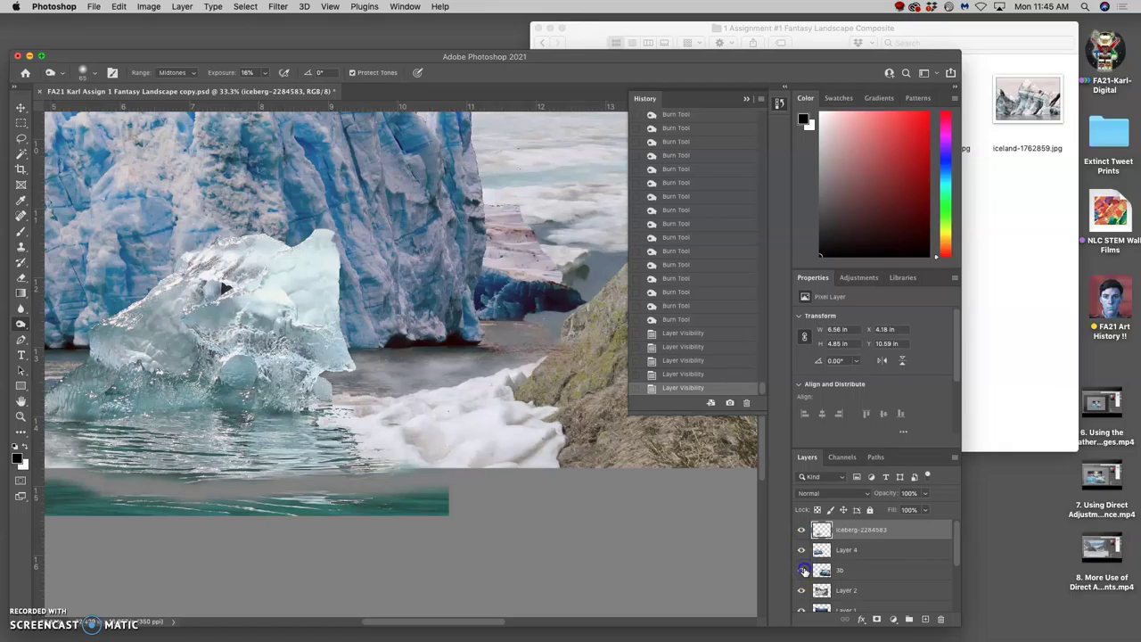
click(801, 569)
On layer 3b, dodge the dark water beside the iceberg with a 332 px brush at 21% exposure, Midtones range
click(840, 569)
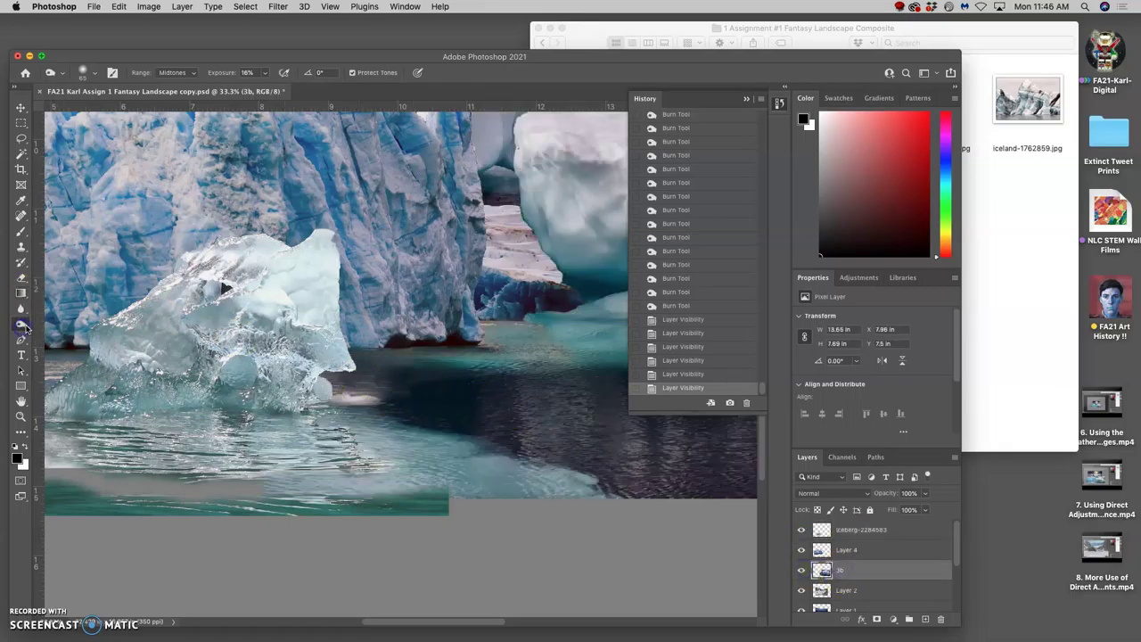
drag(25, 326, 56, 323)
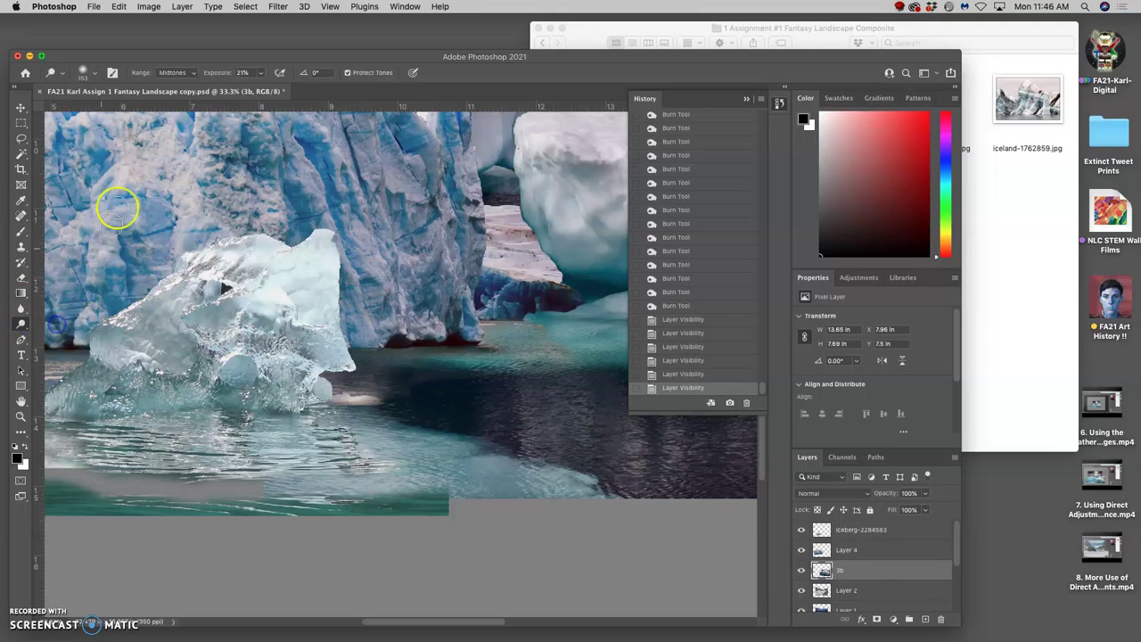
click(97, 73)
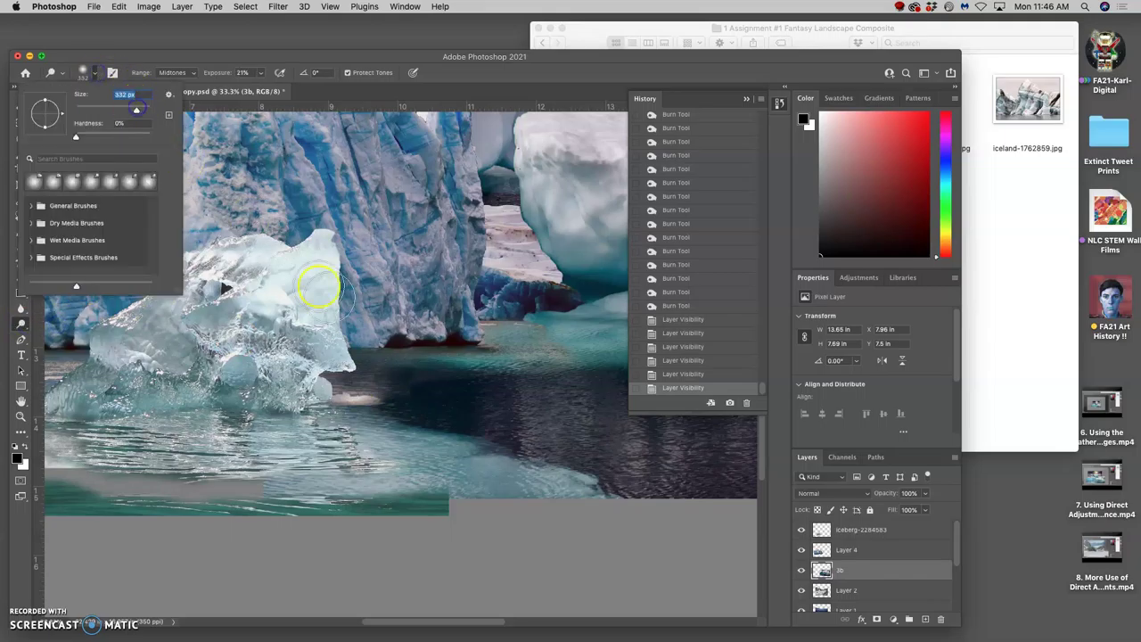
click(408, 400)
click(468, 406)
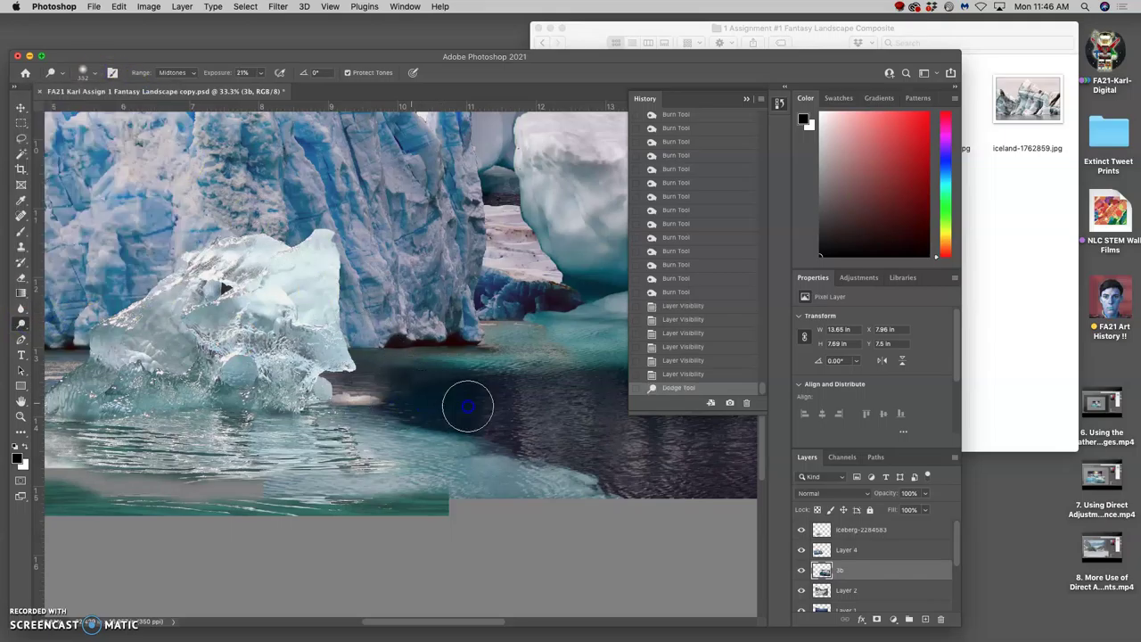
mouse_move(468, 406)
mouse_down()
mouse_move(408, 397)
mouse_move(489, 395)
mouse_move(416, 383)
mouse_move(517, 393)
mouse_move(473, 411)
mouse_move(520, 435)
mouse_move(294, 422)
mouse_move(410, 420)
mouse_move(387, 415)
mouse_move(415, 433)
mouse_up()
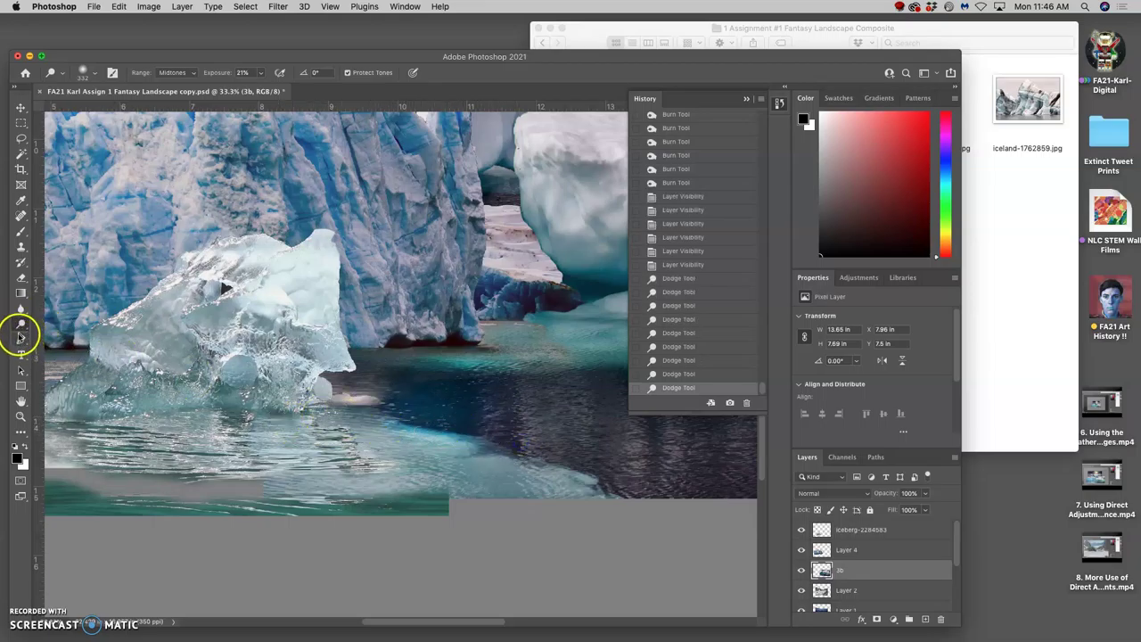
Desaturate the dodged blue water on layer 3b with the Sponge tool at 21% flow
right_click(20, 325)
click(76, 350)
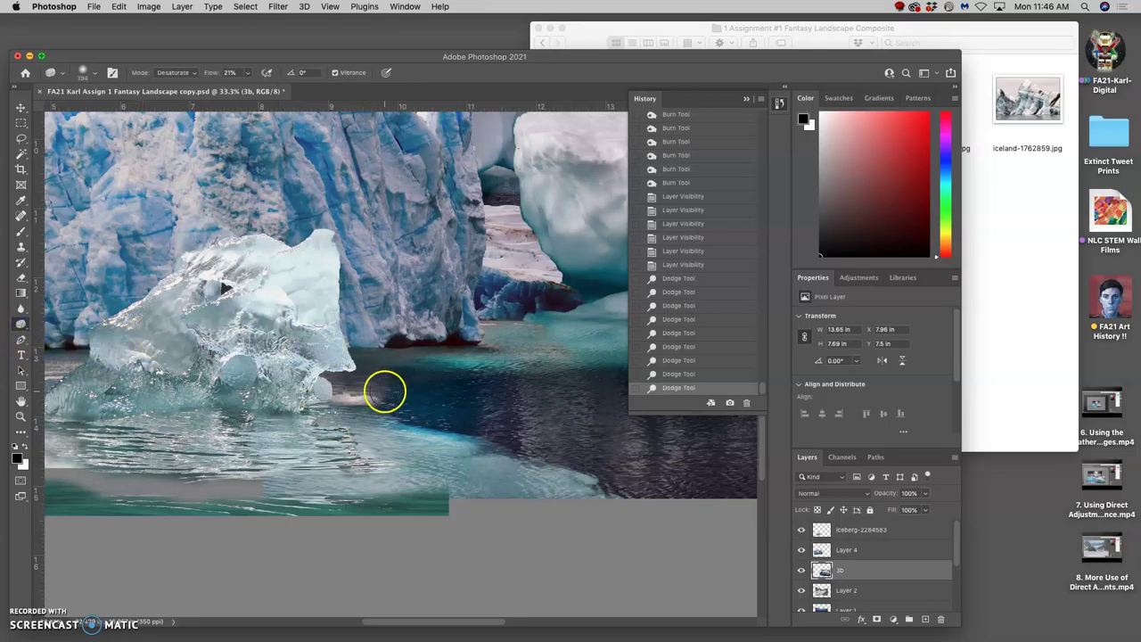
mouse_move(512, 419)
mouse_down()
mouse_move(362, 428)
mouse_move(446, 426)
mouse_up()
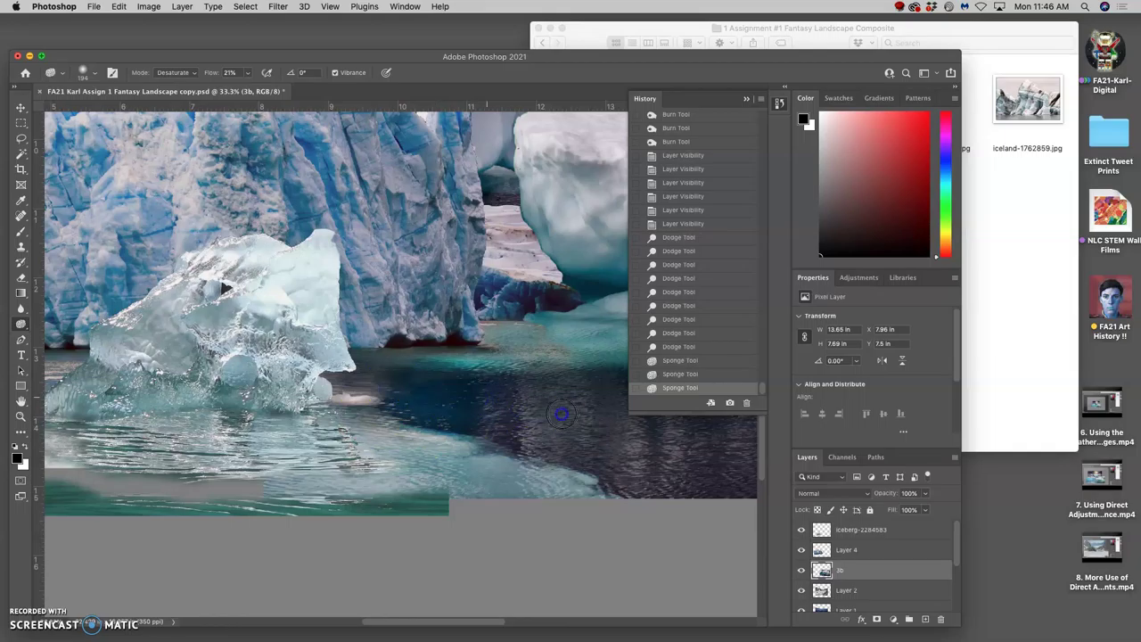
mouse_move(560, 413)
mouse_down()
mouse_move(504, 412)
mouse_move(493, 408)
mouse_move(504, 393)
mouse_up()
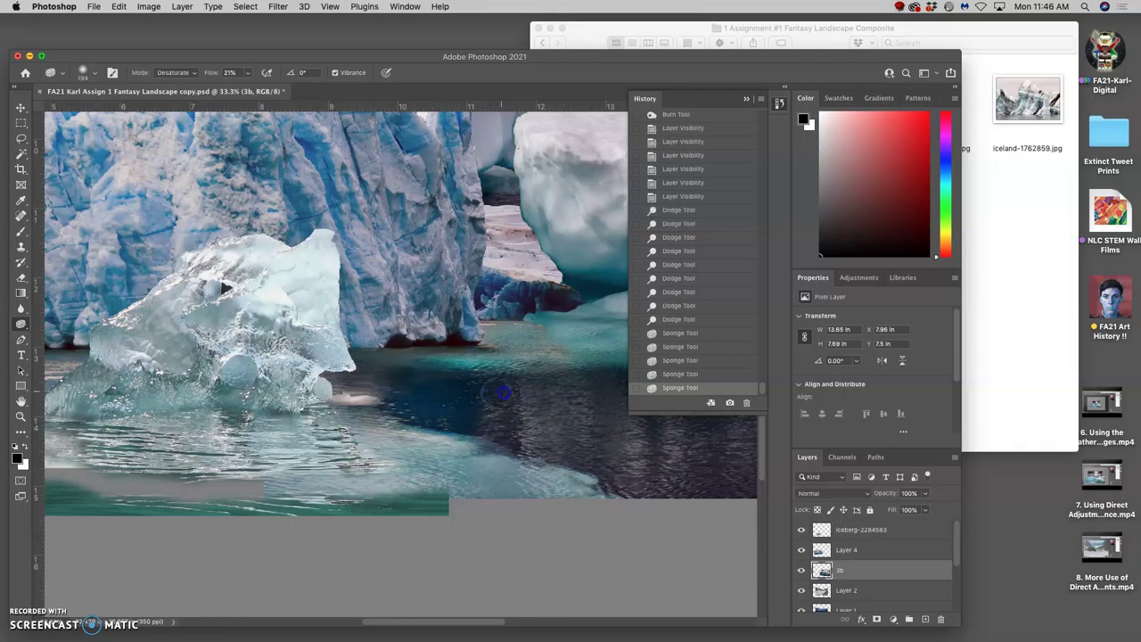
mouse_move(528, 439)
mouse_down()
mouse_move(434, 397)
mouse_move(481, 413)
mouse_move(326, 379)
mouse_move(432, 387)
mouse_move(360, 400)
mouse_move(440, 397)
mouse_move(438, 406)
mouse_move(457, 410)
mouse_move(367, 402)
mouse_move(398, 407)
mouse_move(428, 402)
mouse_move(349, 389)
mouse_move(398, 384)
mouse_up()
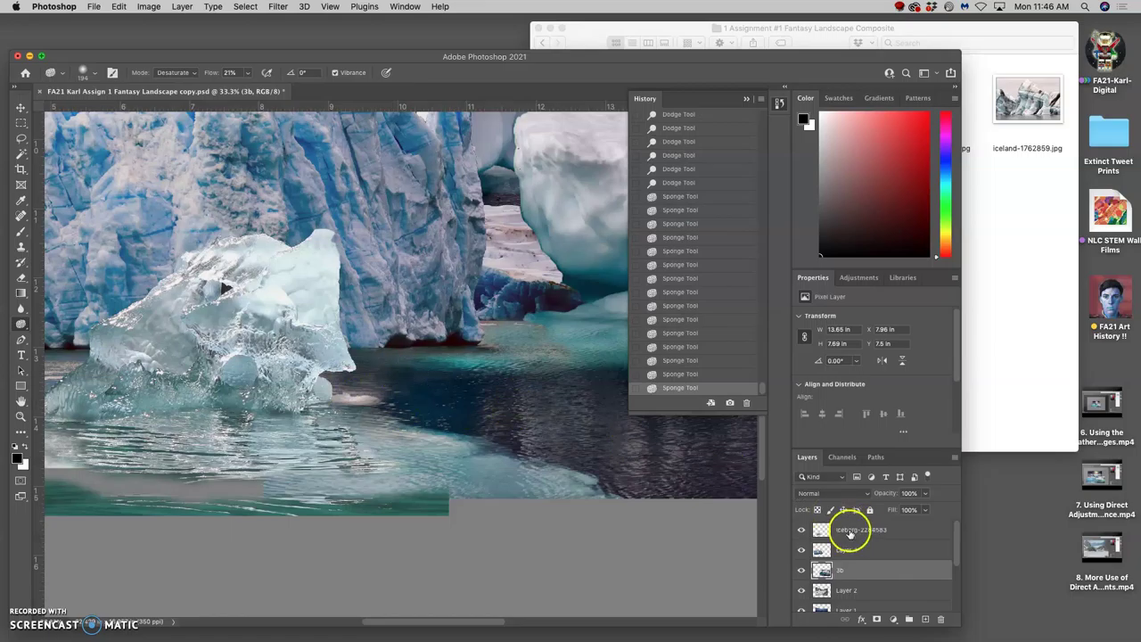
Toggle Layer 4 off and on to check its contents, and make it the active layer
click(801, 550)
click(800, 550)
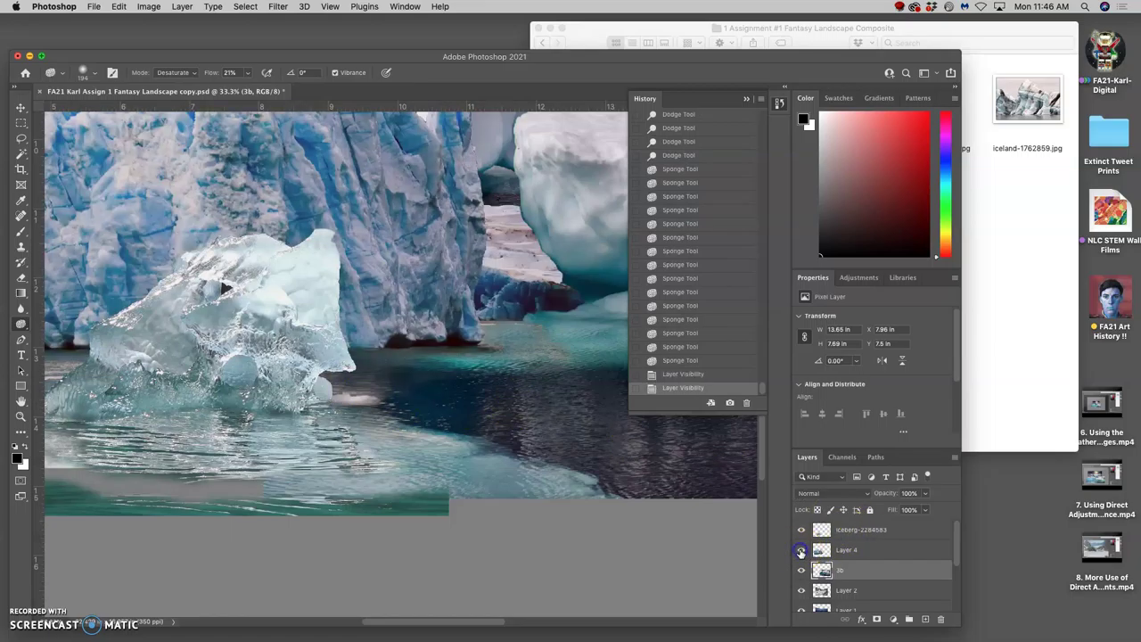
click(852, 554)
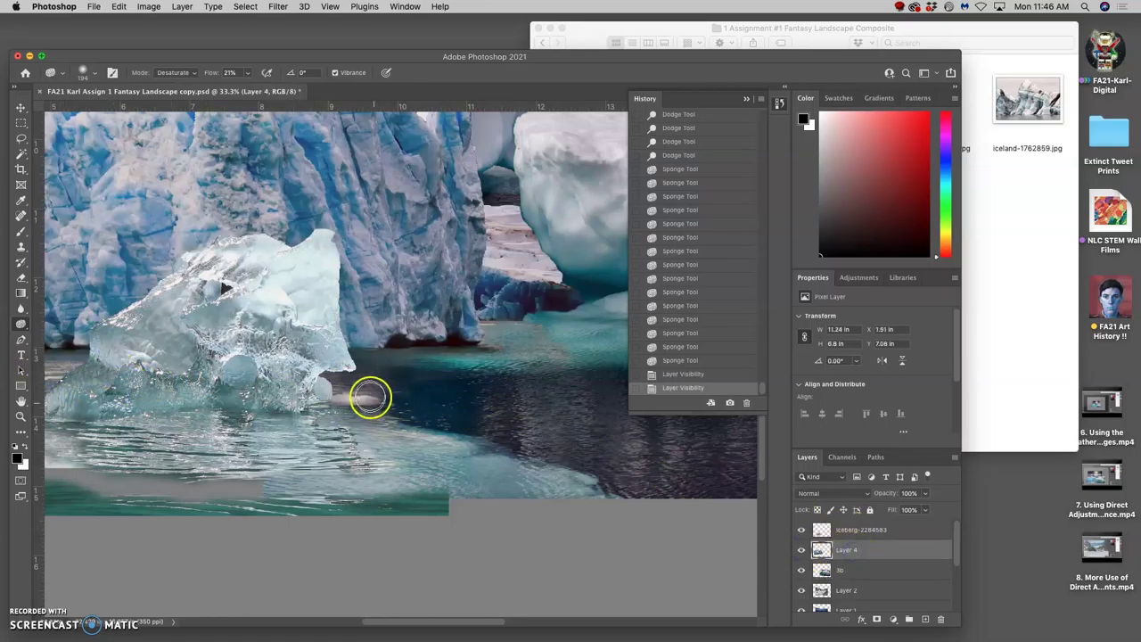
Try saturating Layer 4's water between the iceberg and the dark water with the Sponge tool at 21% flow
click(178, 72)
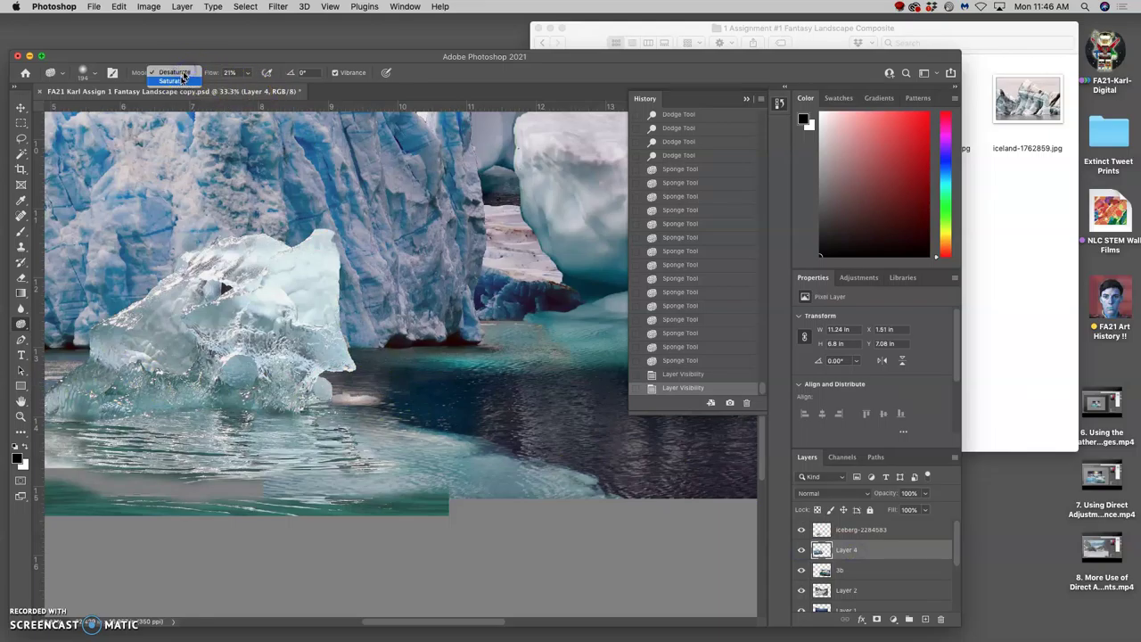
click(182, 78)
click(369, 386)
click(361, 386)
click(371, 386)
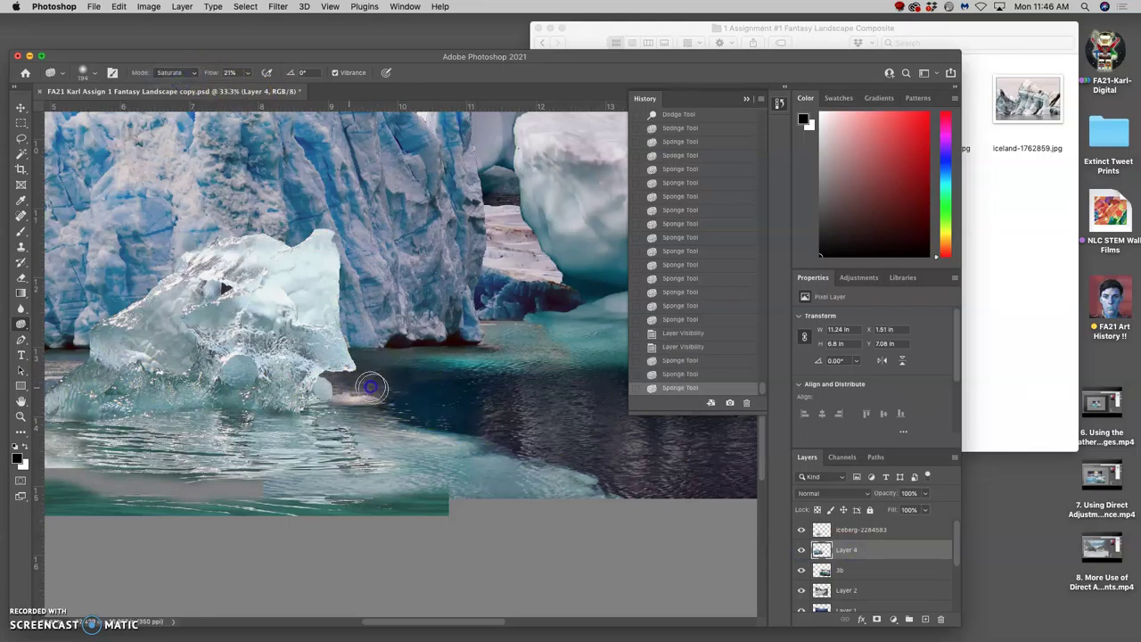
click(408, 377)
click(385, 379)
click(379, 377)
click(467, 362)
click(467, 364)
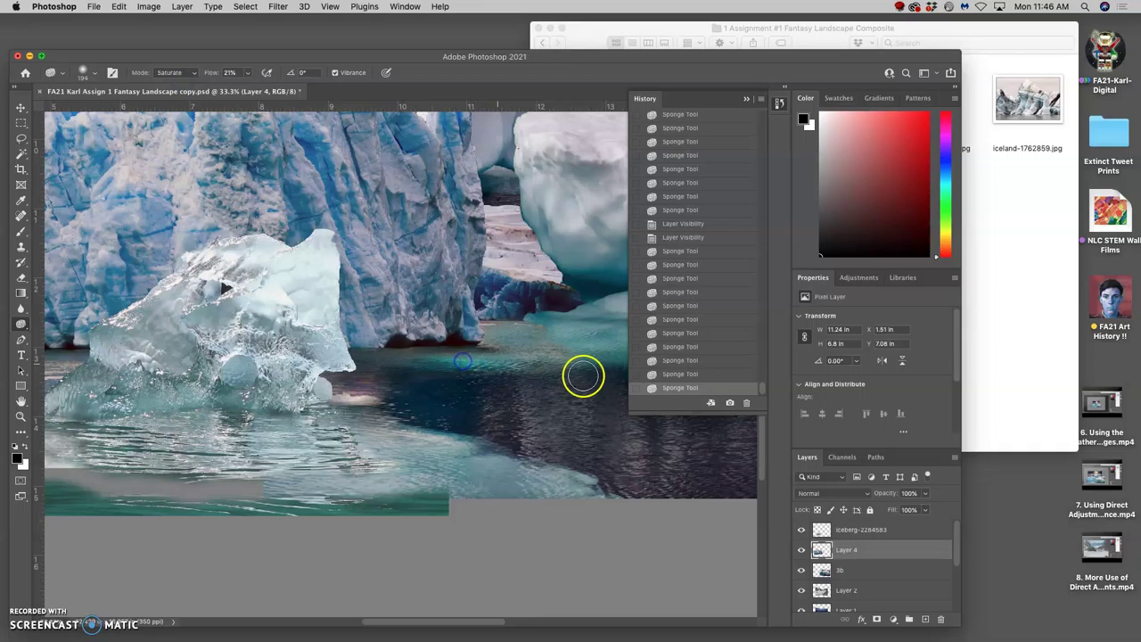
click(514, 387)
click(445, 382)
key(super+equal)
key(super+equal)
key(super+equal)
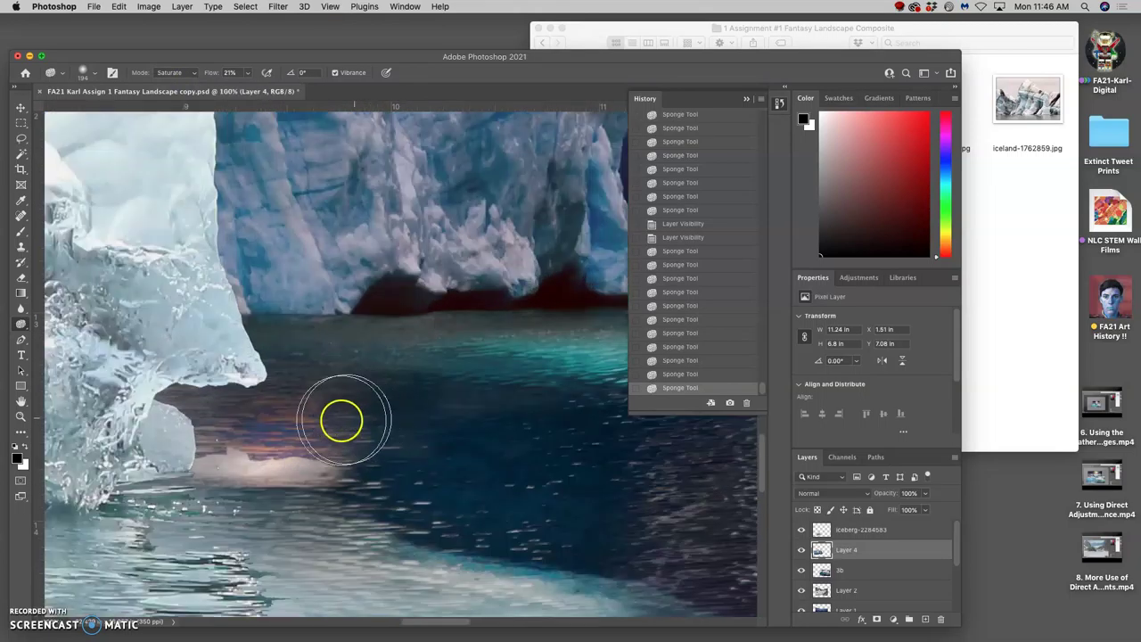
mouse_move(288, 432)
mouse_down()
mouse_move(329, 434)
mouse_move(325, 444)
mouse_move(371, 447)
mouse_move(326, 434)
mouse_up()
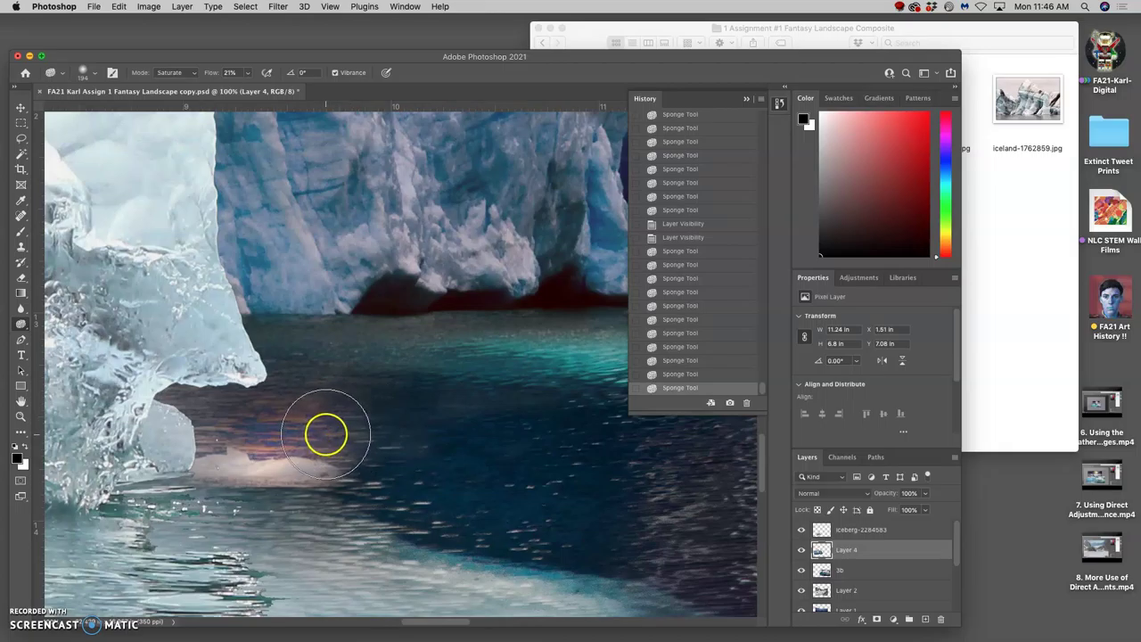
Revert Layer 4's saturation strokes to the first Sponge stroke made after the layer visibility changes
key(super+z)
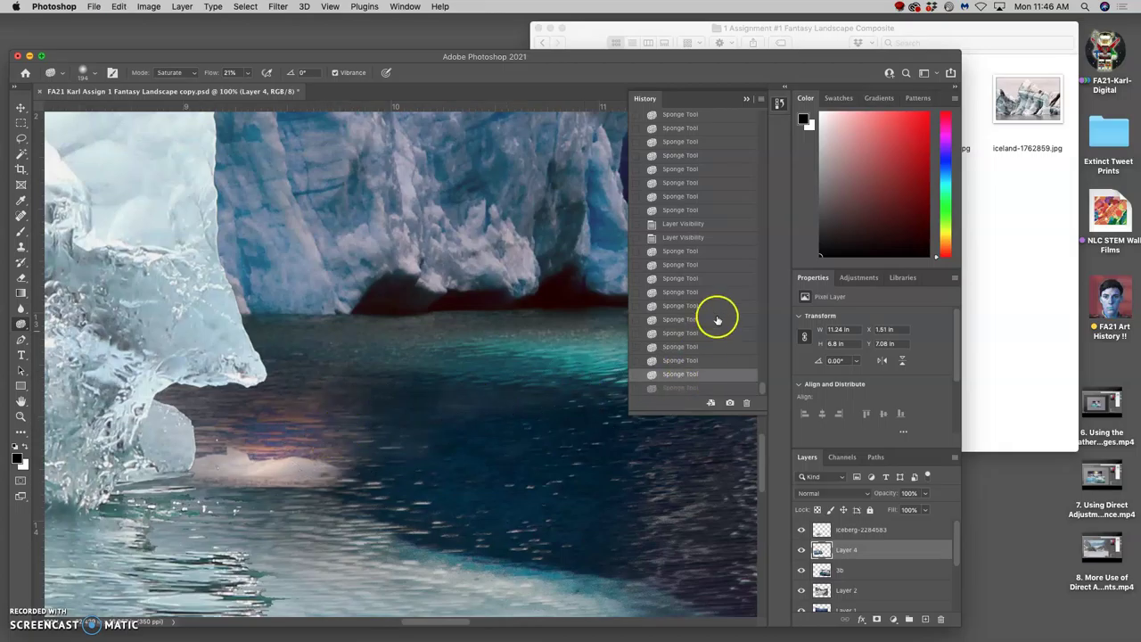
click(680, 279)
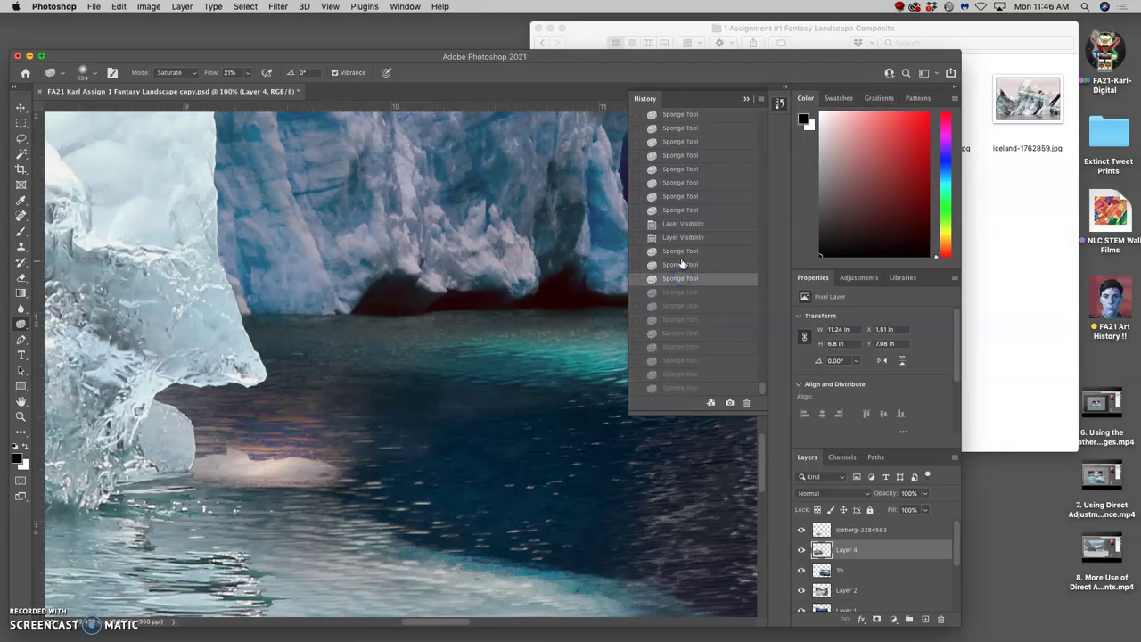
click(678, 252)
click(675, 237)
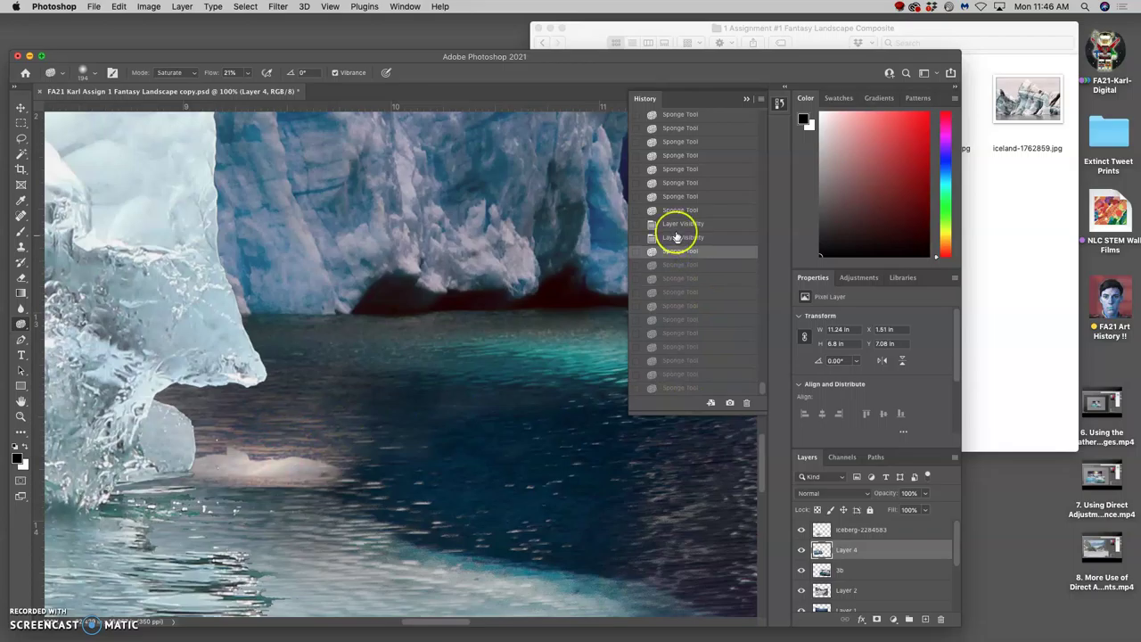
Desaturate the water between the iceberg and the small ice floe on Layer 4 with the Sponge tool
click(177, 78)
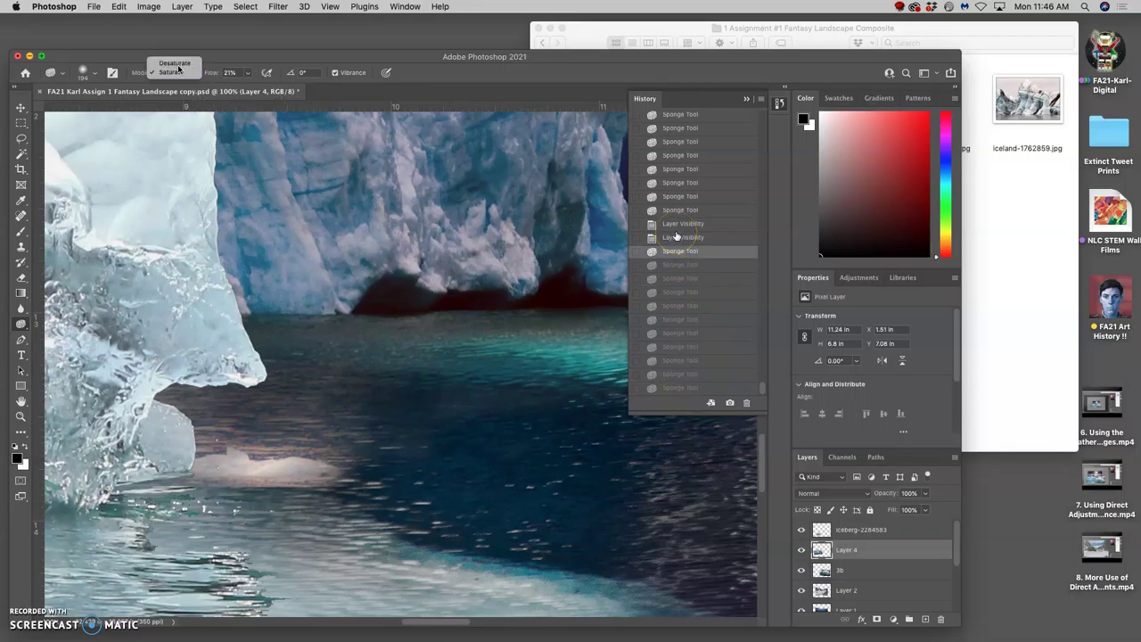
click(174, 62)
drag(255, 416, 327, 424)
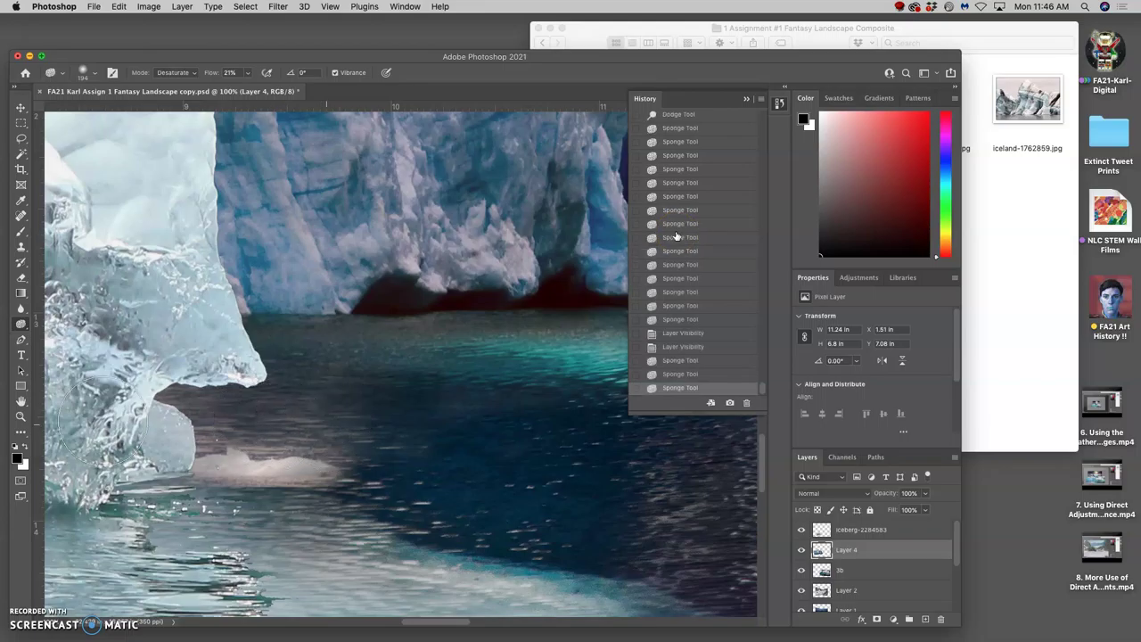
Burn Layer 4's water around the small floe and along the pale submerged ice edge, using a 65 px brush at 16% exposure, Midtones
click(19, 327)
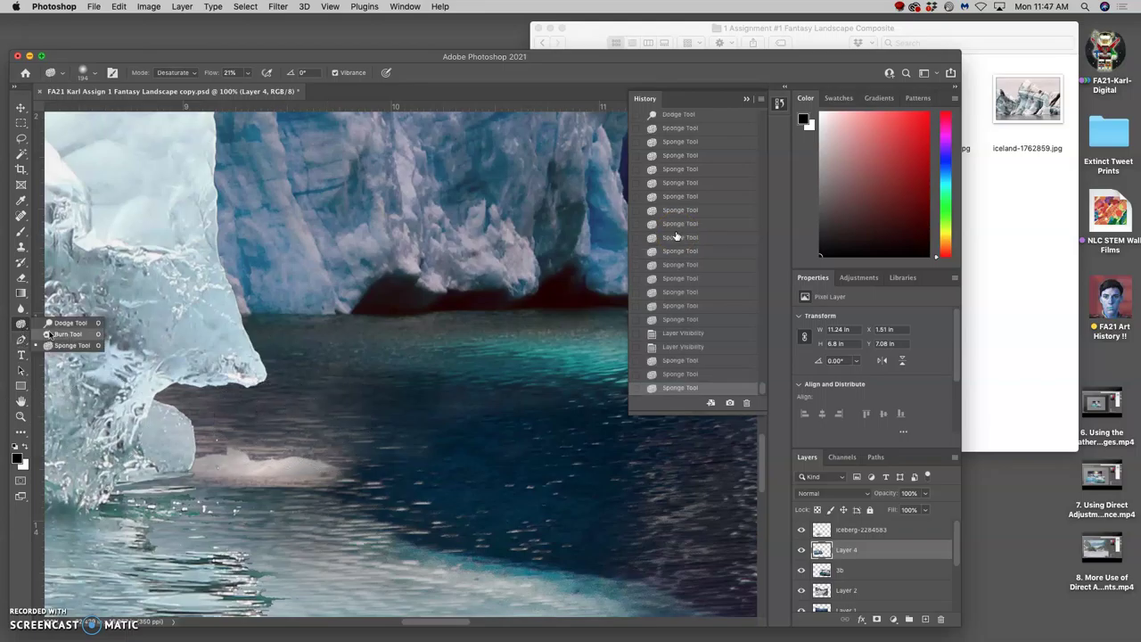
click(52, 334)
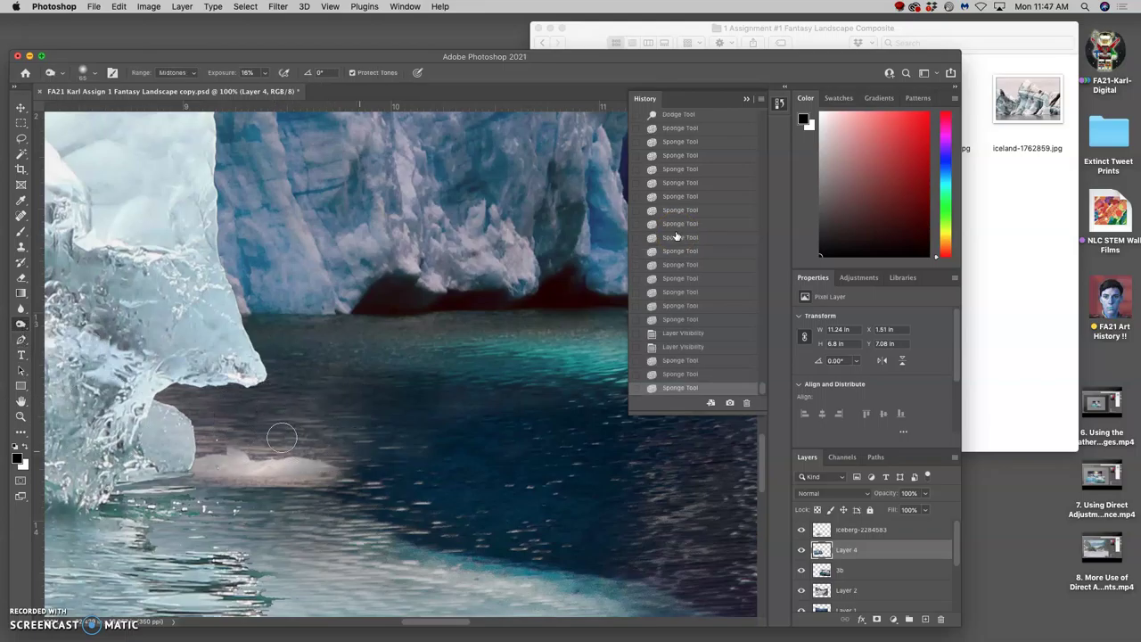
mouse_move(249, 437)
mouse_down()
mouse_move(234, 406)
mouse_move(362, 460)
mouse_move(224, 445)
mouse_move(336, 423)
mouse_move(273, 391)
mouse_move(335, 375)
mouse_move(315, 382)
mouse_move(333, 434)
mouse_move(233, 420)
mouse_move(263, 398)
mouse_move(325, 392)
mouse_move(468, 400)
mouse_move(490, 447)
mouse_move(378, 462)
mouse_move(252, 451)
mouse_move(211, 445)
mouse_move(187, 413)
mouse_up()
click(354, 458)
click(466, 495)
drag(466, 496, 283, 492)
key(ctrl+minus)
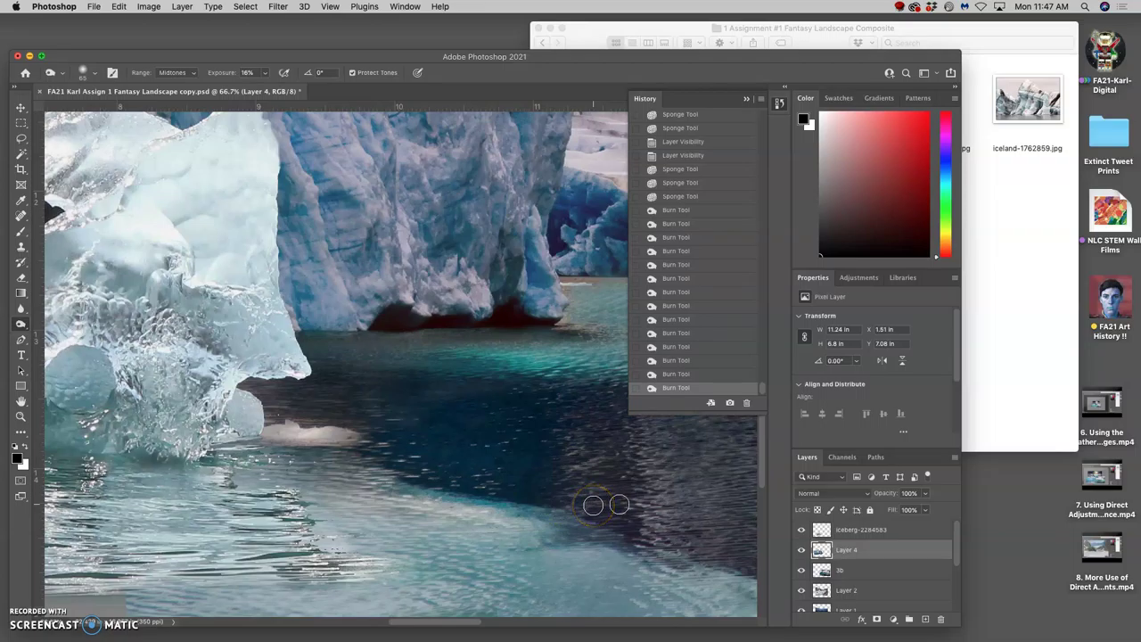
mouse_move(652, 534)
mouse_down()
mouse_move(603, 497)
mouse_move(614, 489)
mouse_move(576, 481)
mouse_move(601, 460)
mouse_move(555, 455)
mouse_move(567, 438)
mouse_move(542, 432)
mouse_move(509, 462)
mouse_up()
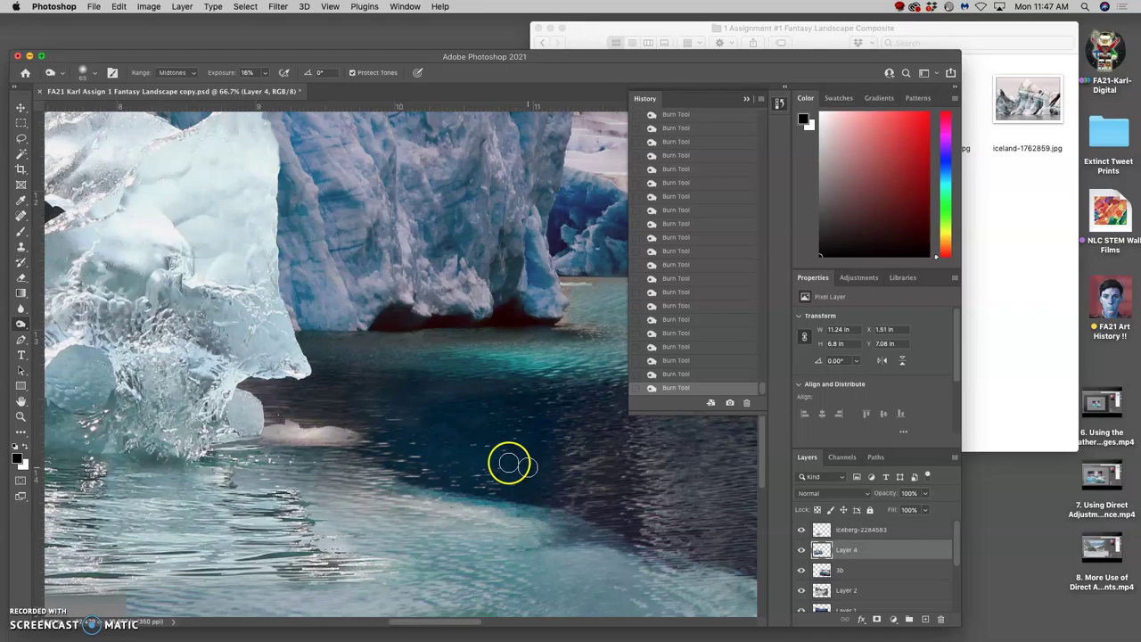
Examine the blended water at 25% zoom, toggling the iceberg layer, Layer 4 and layer 3b off and on
scroll(523, 468, right, 5)
key(super+minus)
key(super+minus)
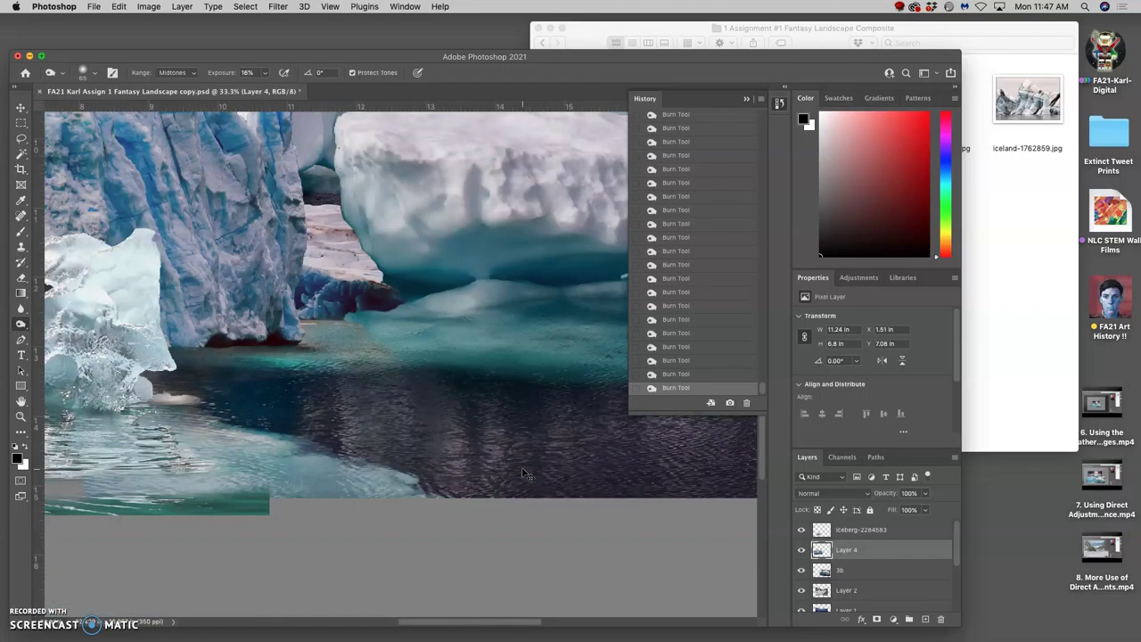
key(ctrl+minus)
mouse_move(524, 467)
mouse_down()
mouse_move(509, 425)
mouse_move(496, 426)
mouse_move(509, 426)
mouse_up()
scroll(509, 426, right, 5)
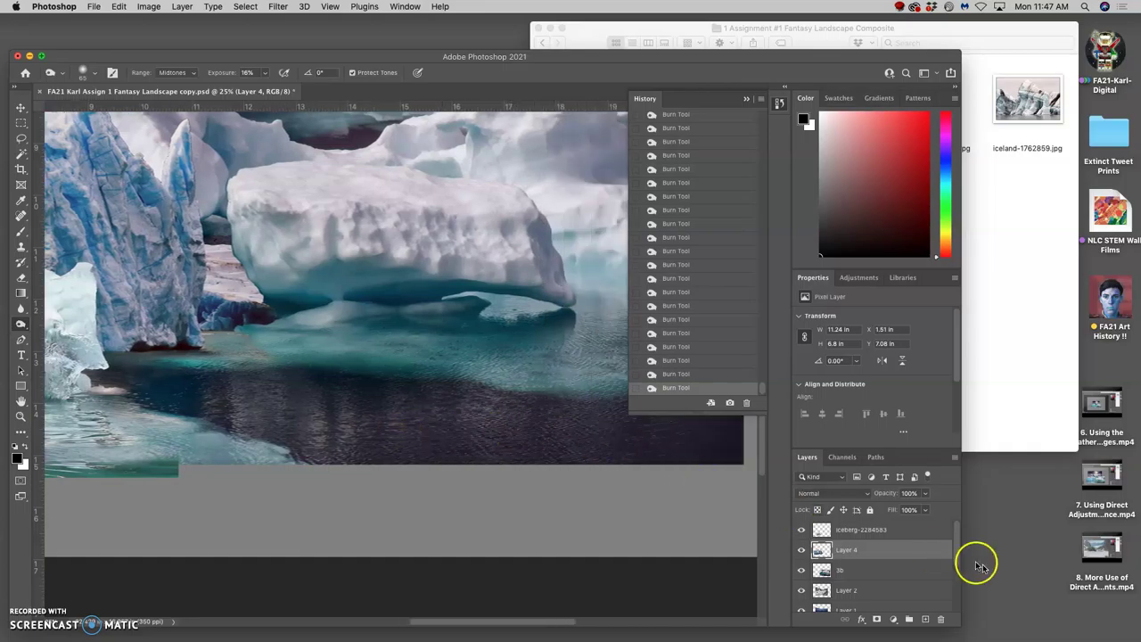
click(801, 530)
click(800, 530)
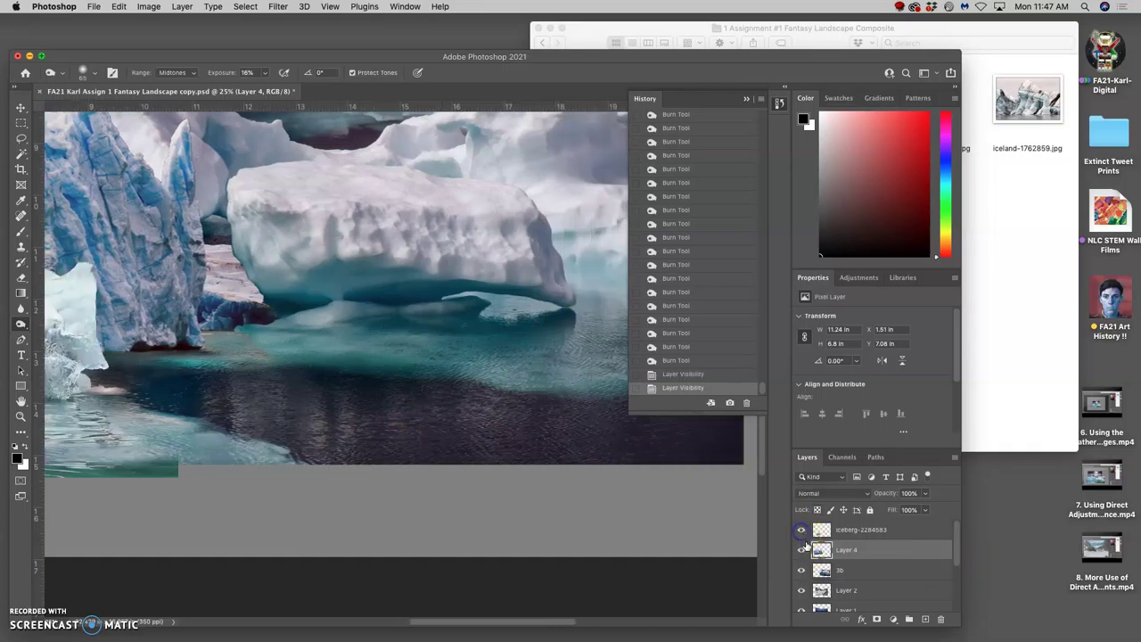
click(801, 550)
click(801, 550)
click(800, 571)
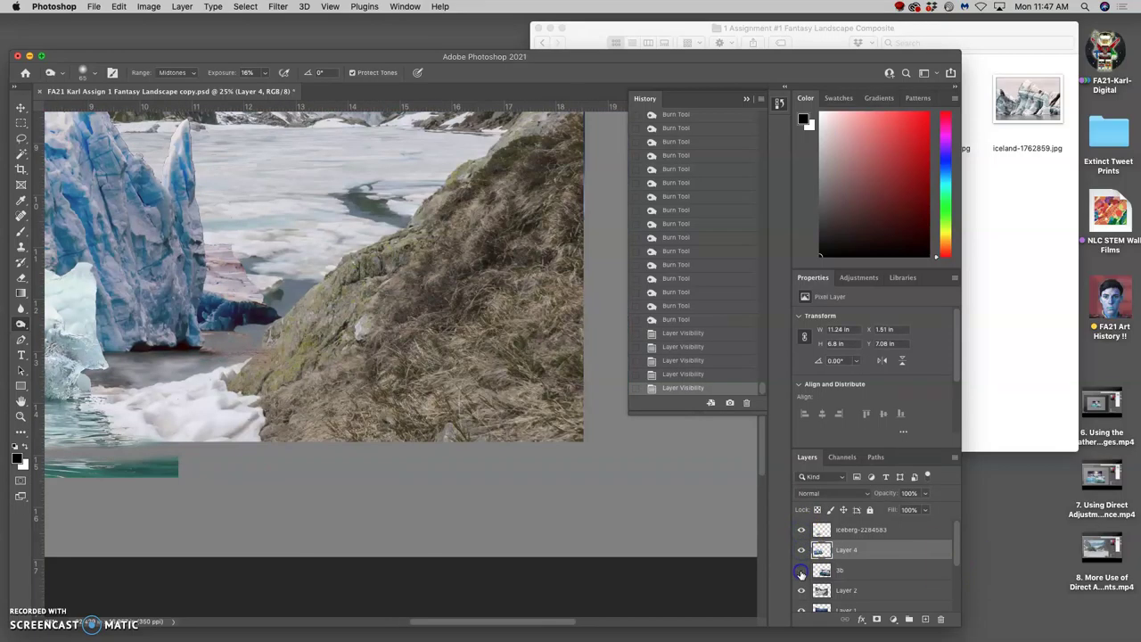
click(801, 571)
Lasso the dark and teal foreground water on layer 3b below the large iceberg, using a 2 px feather
click(838, 570)
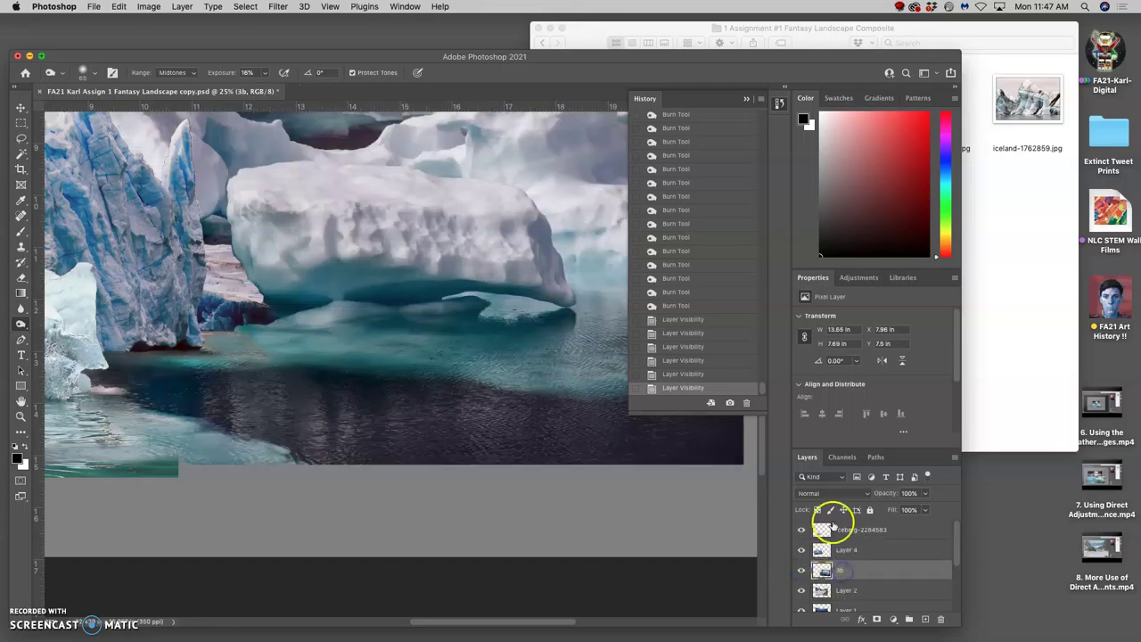
scroll(491, 446, right, 5)
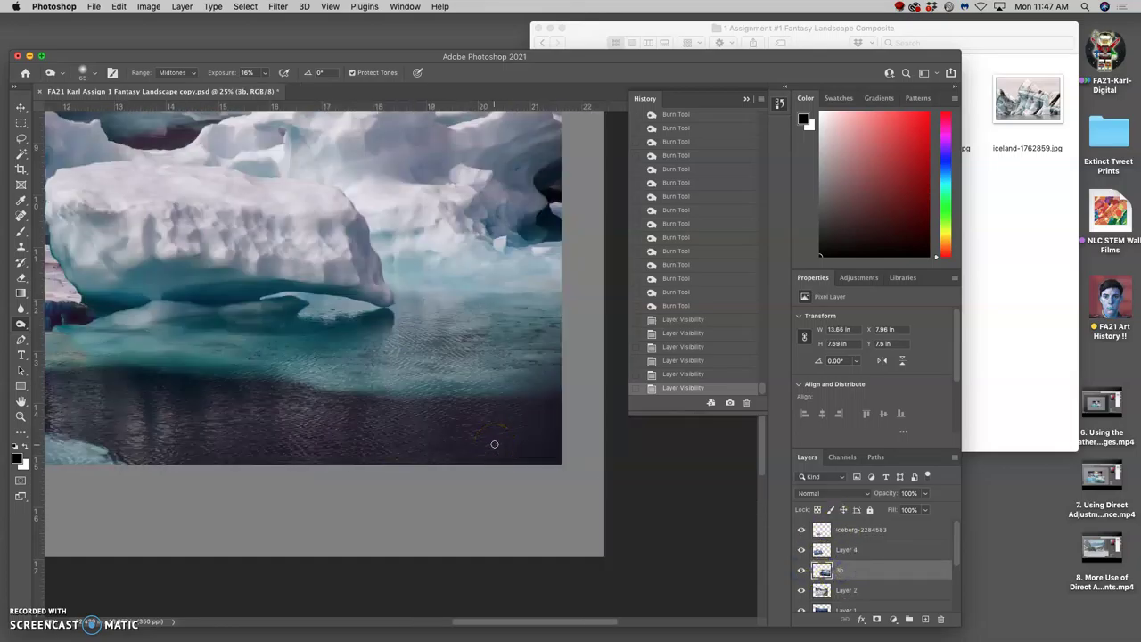
key(super+minus)
key(super+minus)
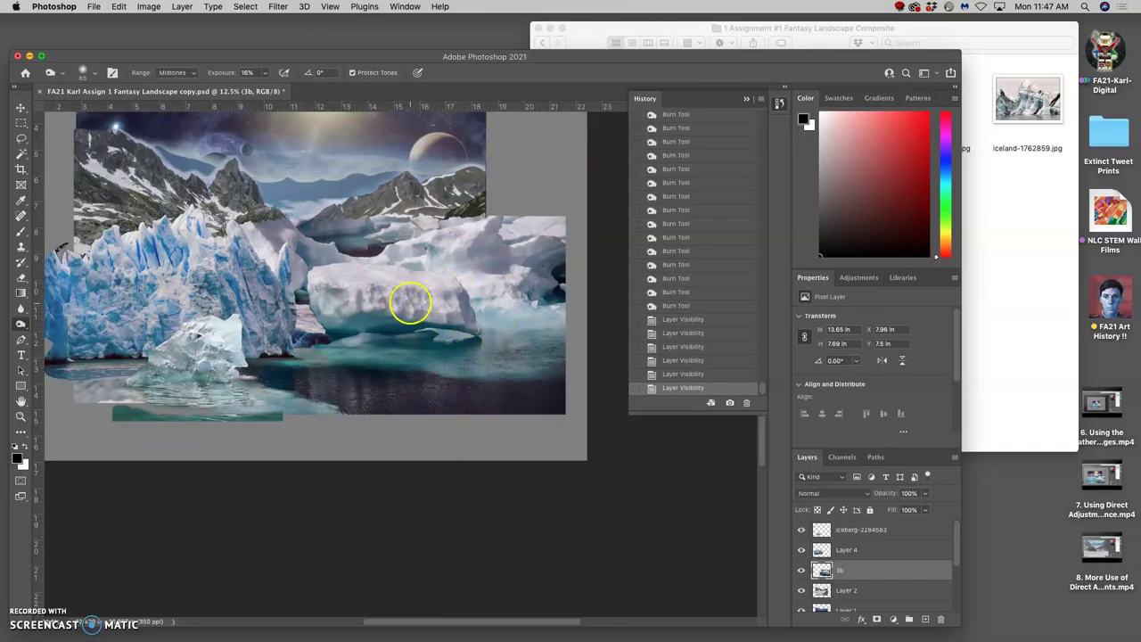
click(20, 139)
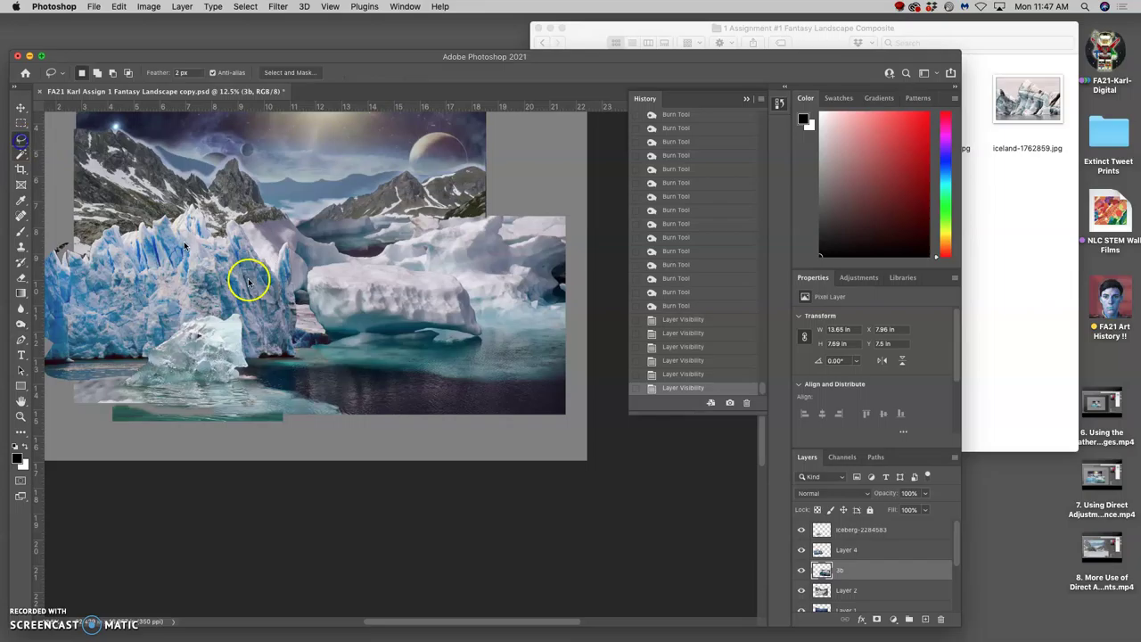
click(574, 356)
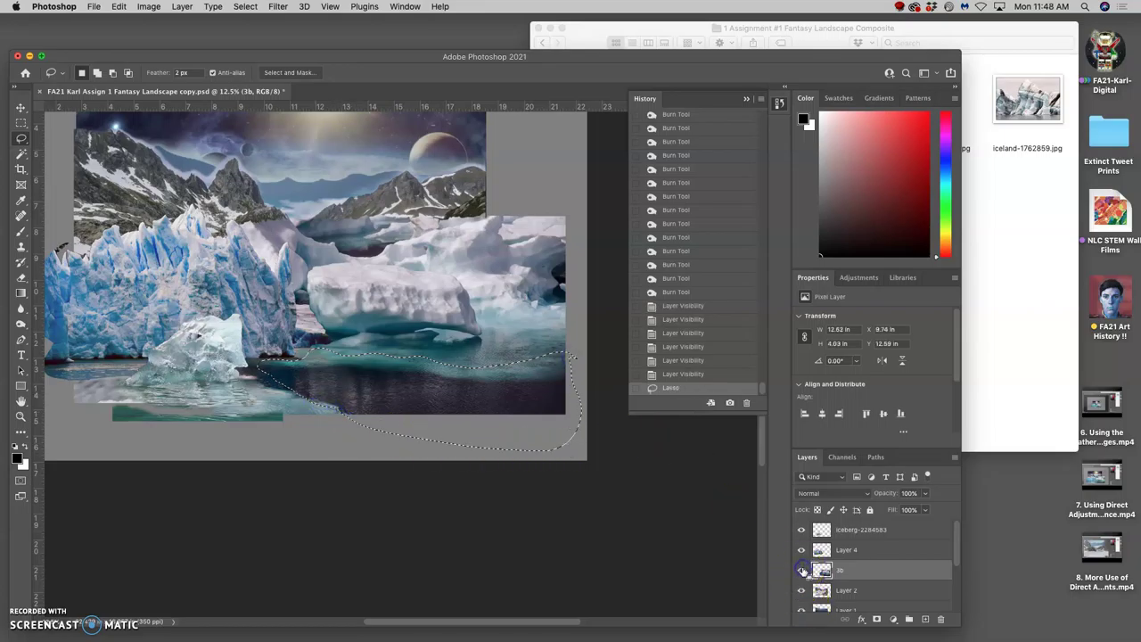
Copy the lassoed water from layer 3b to a new layer and check the copy by toggling layer 3b off and on
click(802, 570)
click(801, 570)
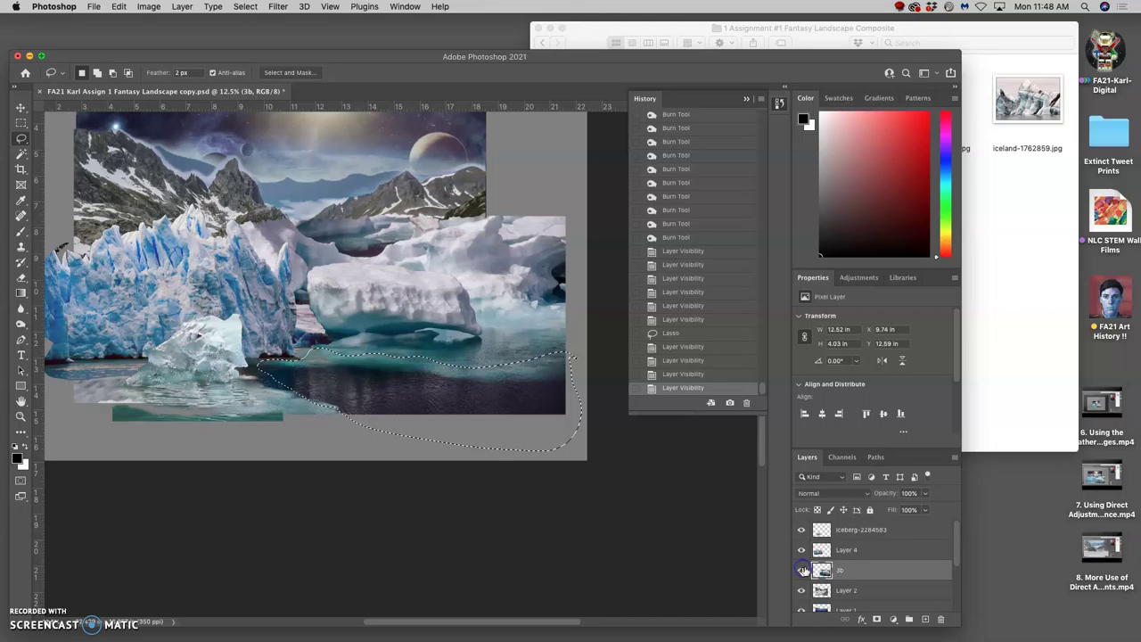
key(super+j)
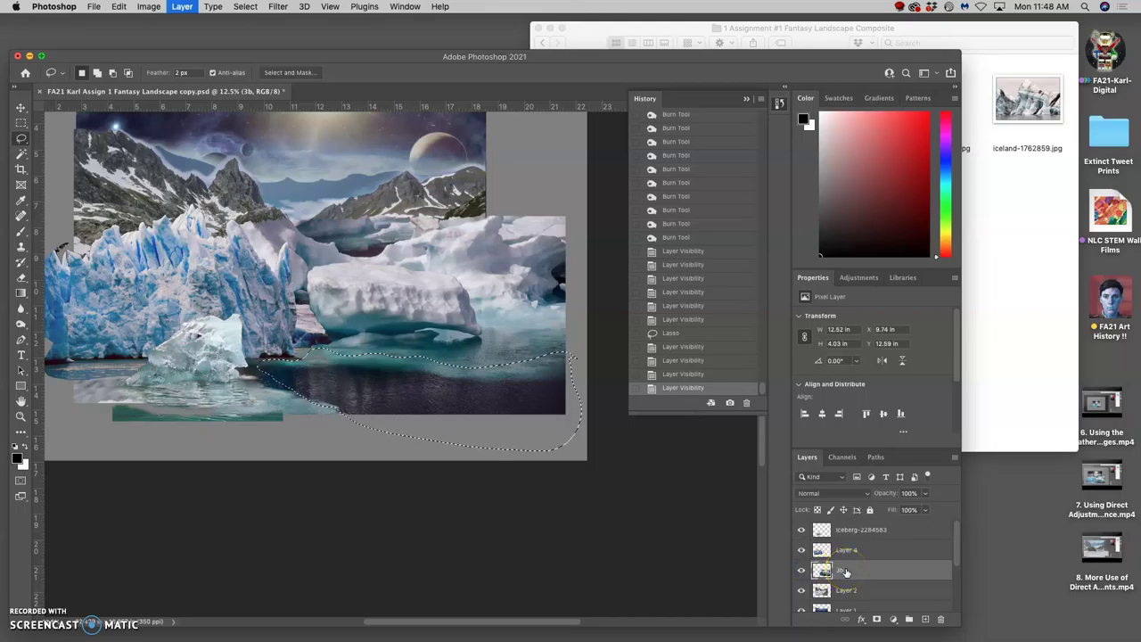
click(801, 590)
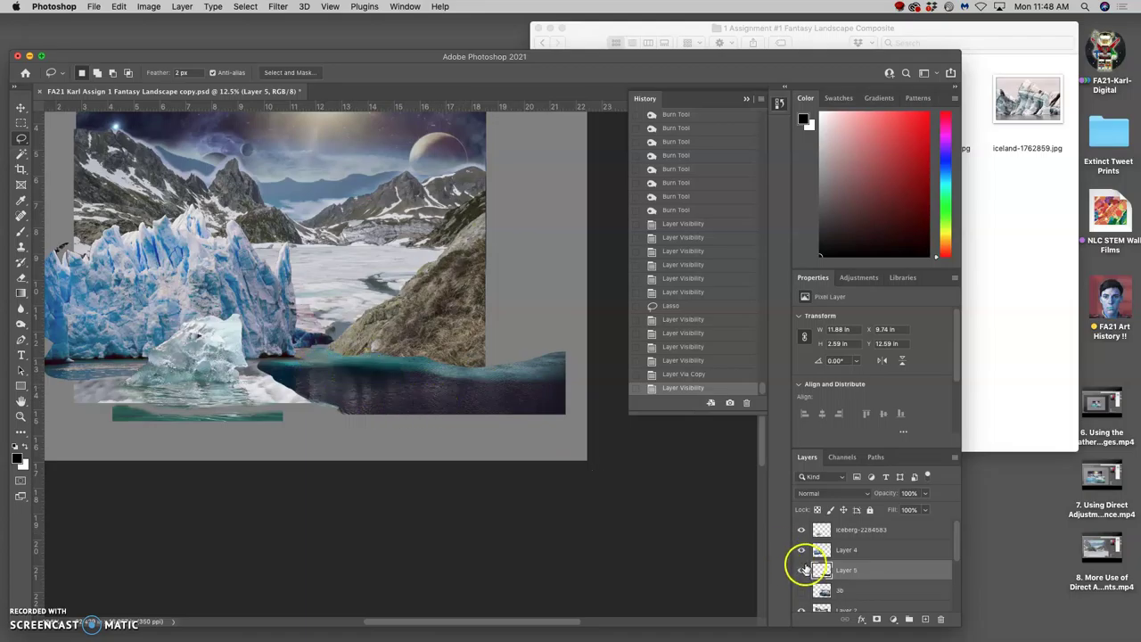
click(801, 592)
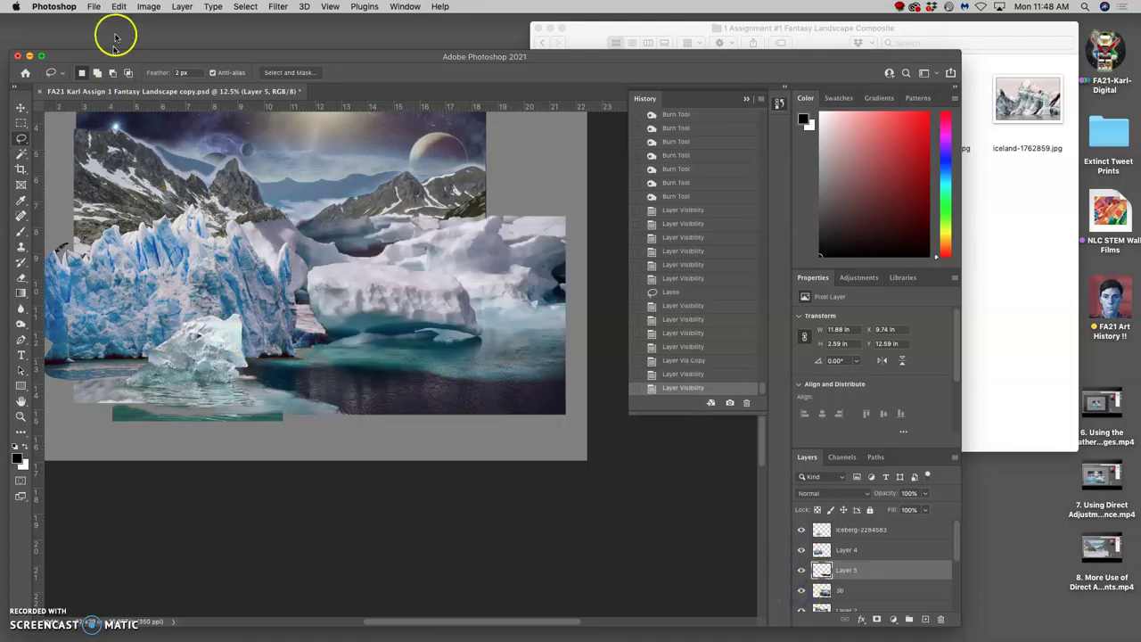
Start a direct Hue/Saturation adjustment on Layer 5's water and shift the hue to -22
click(148, 7)
mouse_move(212, 42)
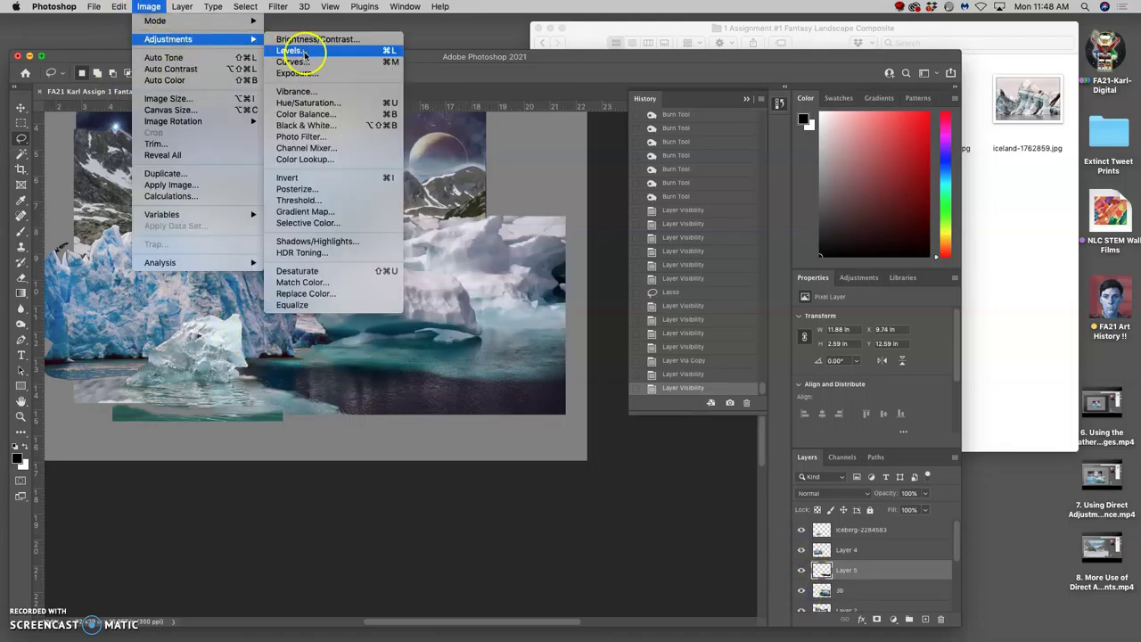
click(312, 110)
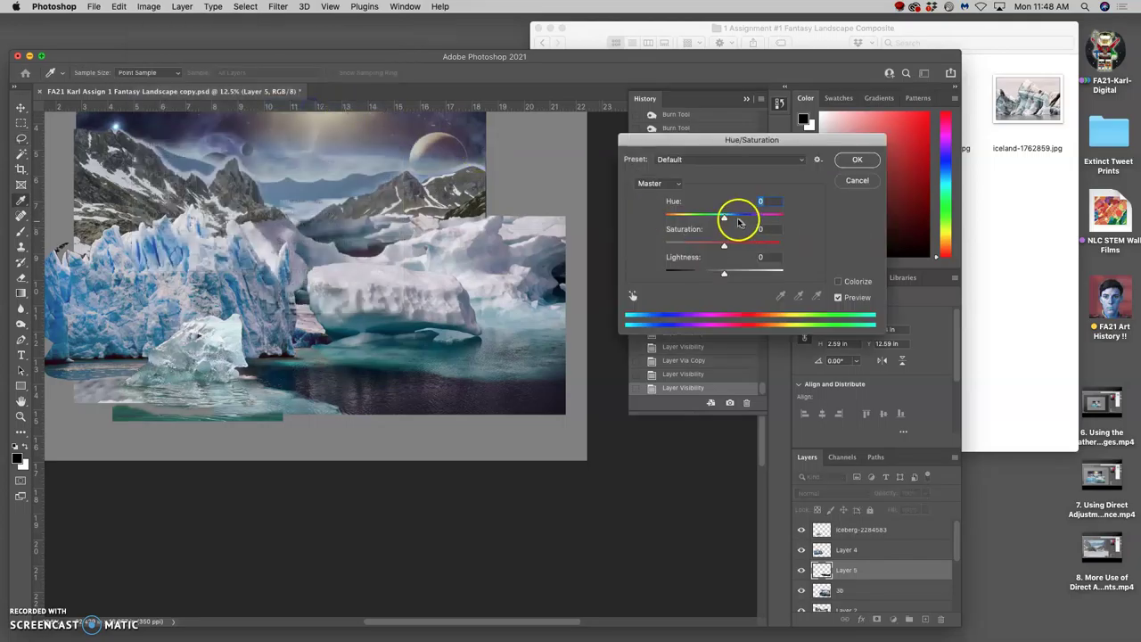
drag(725, 222, 706, 221)
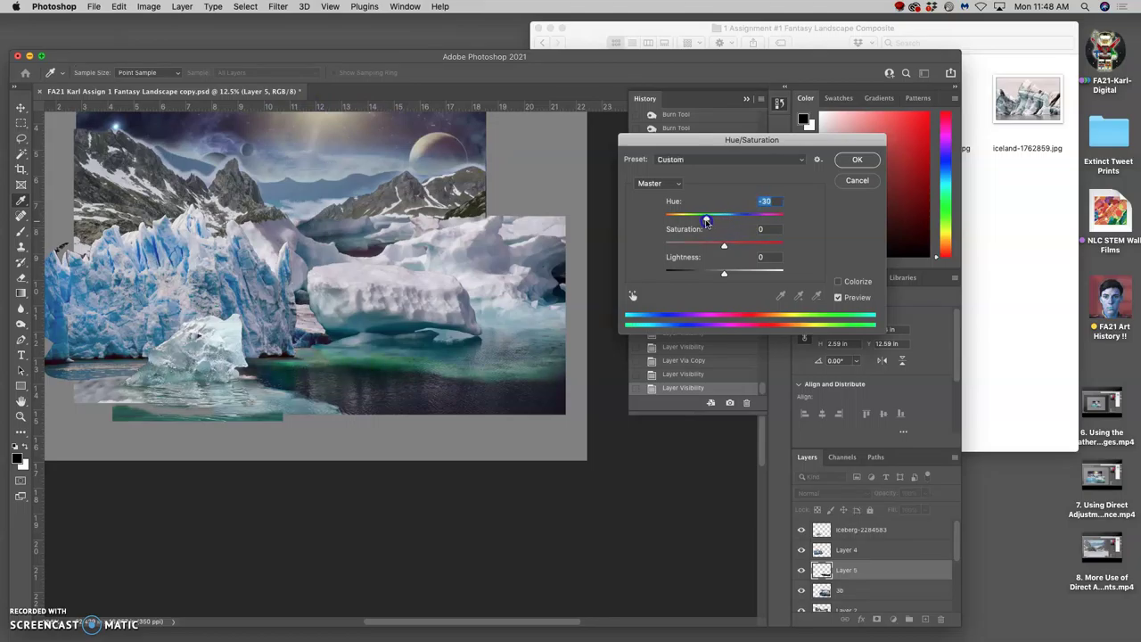
key(super+plus)
key(super+plus)
key(super+plus)
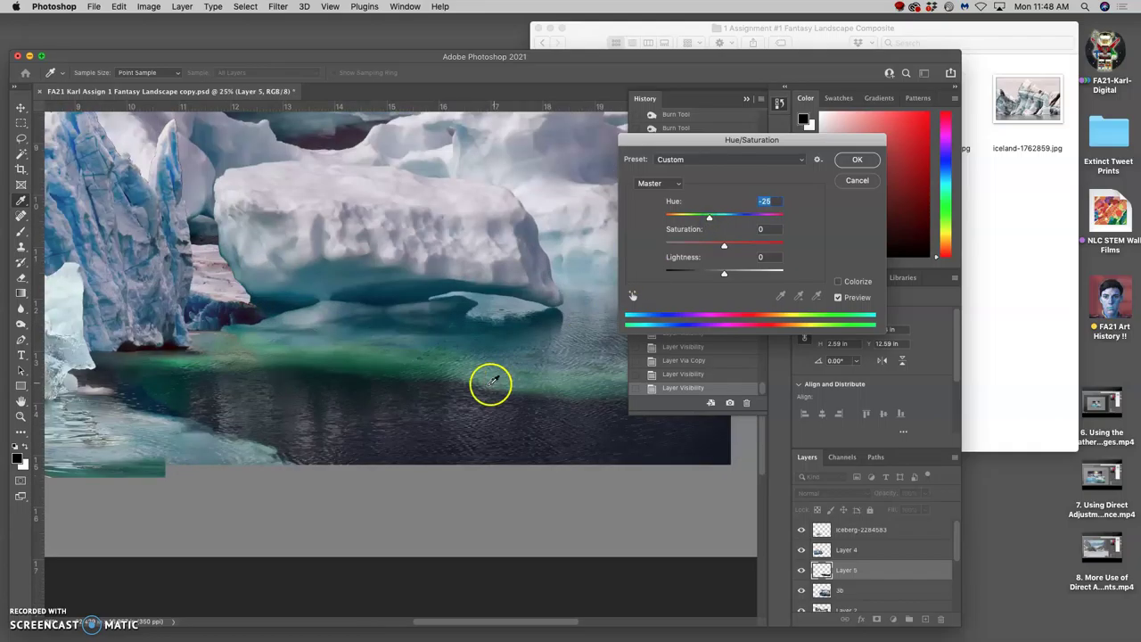
scroll(323, 427, left, 3)
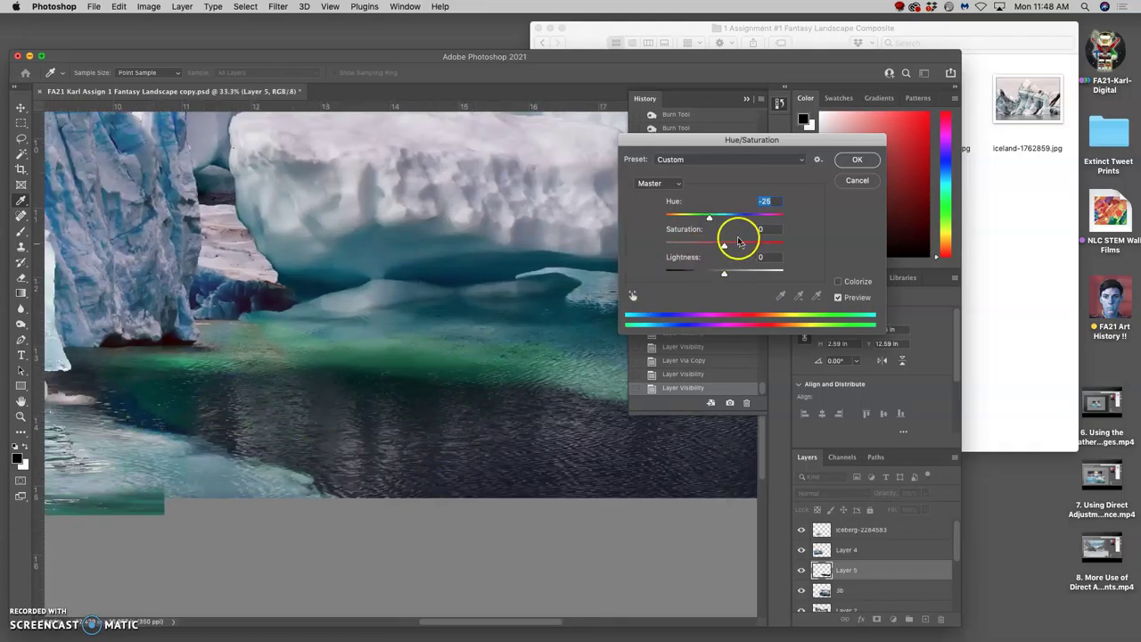
drag(708, 217, 763, 247)
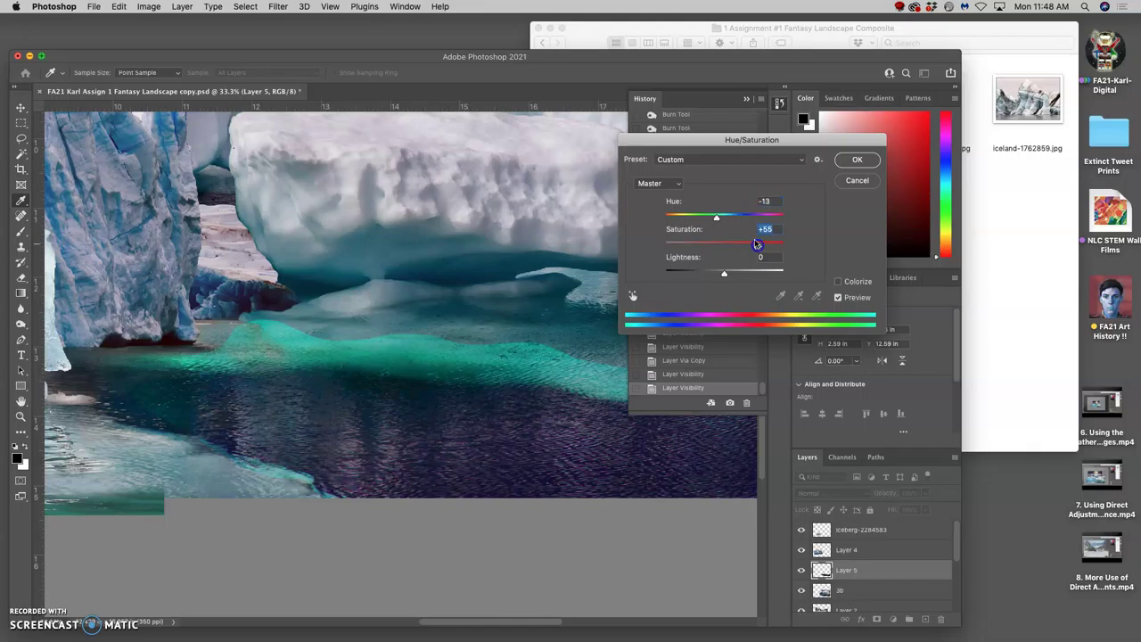
click(722, 220)
mouse_move(718, 220)
mouse_down()
mouse_move(734, 221)
mouse_move(719, 220)
mouse_up()
mouse_move(722, 221)
mouse_down()
mouse_move(667, 218)
mouse_move(781, 219)
mouse_move(700, 218)
mouse_move(713, 219)
mouse_up()
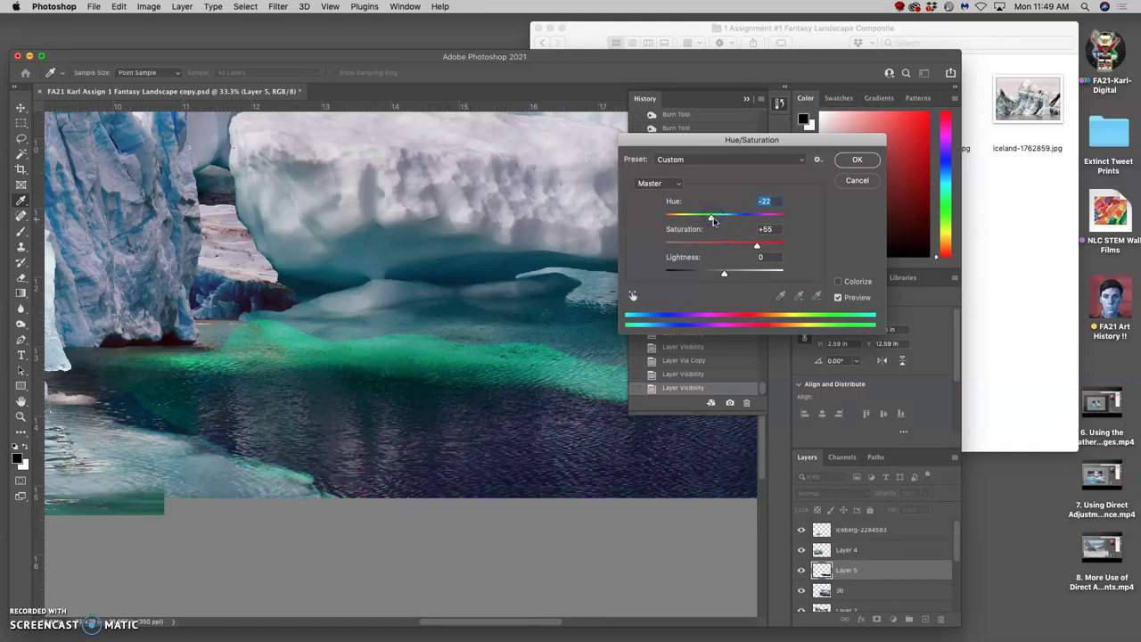
Set the saturation to +47 and the lightness to -8, and apply the Hue/Saturation adjustment to Layer 5
drag(756, 246, 753, 248)
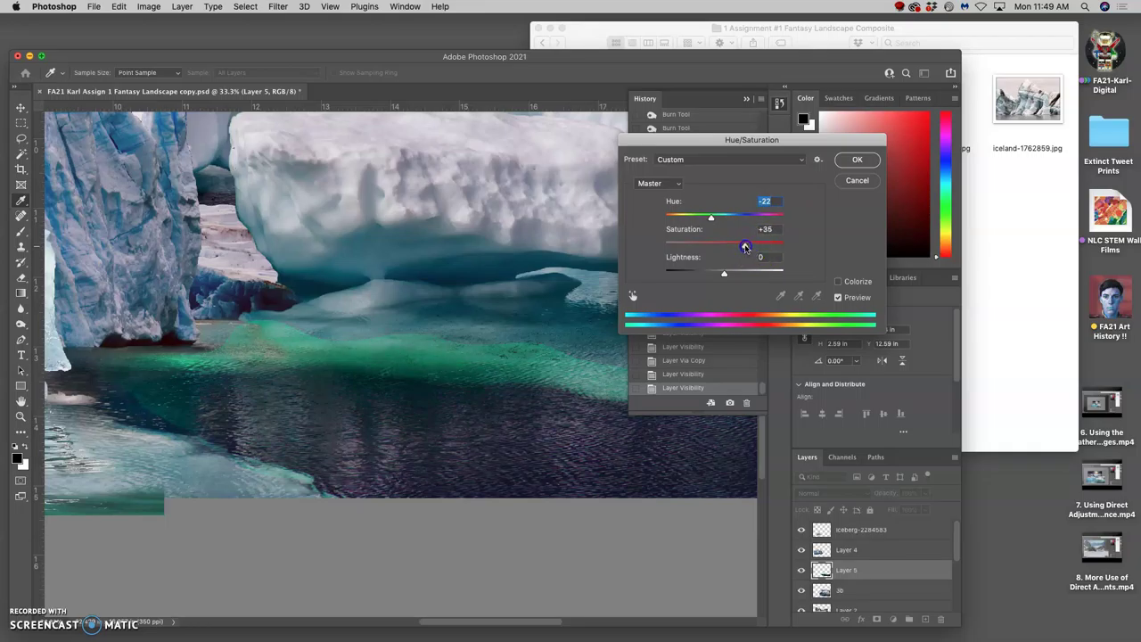
click(747, 246)
mouse_move(724, 272)
mouse_down()
mouse_move(733, 272)
mouse_move(722, 275)
mouse_up()
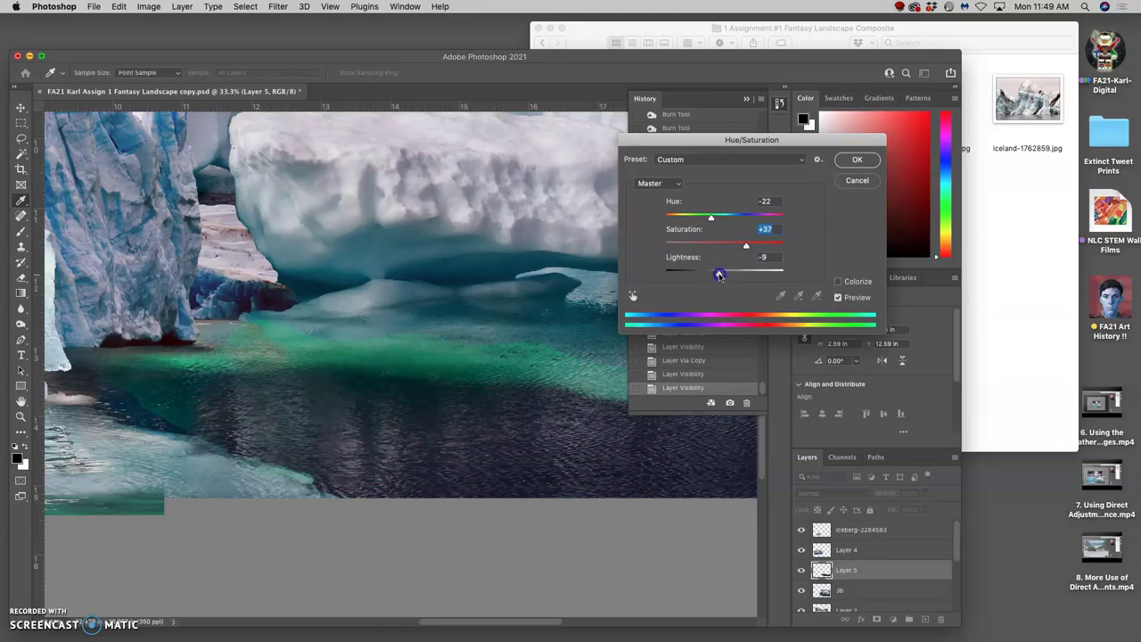
drag(746, 246, 753, 249)
click(857, 159)
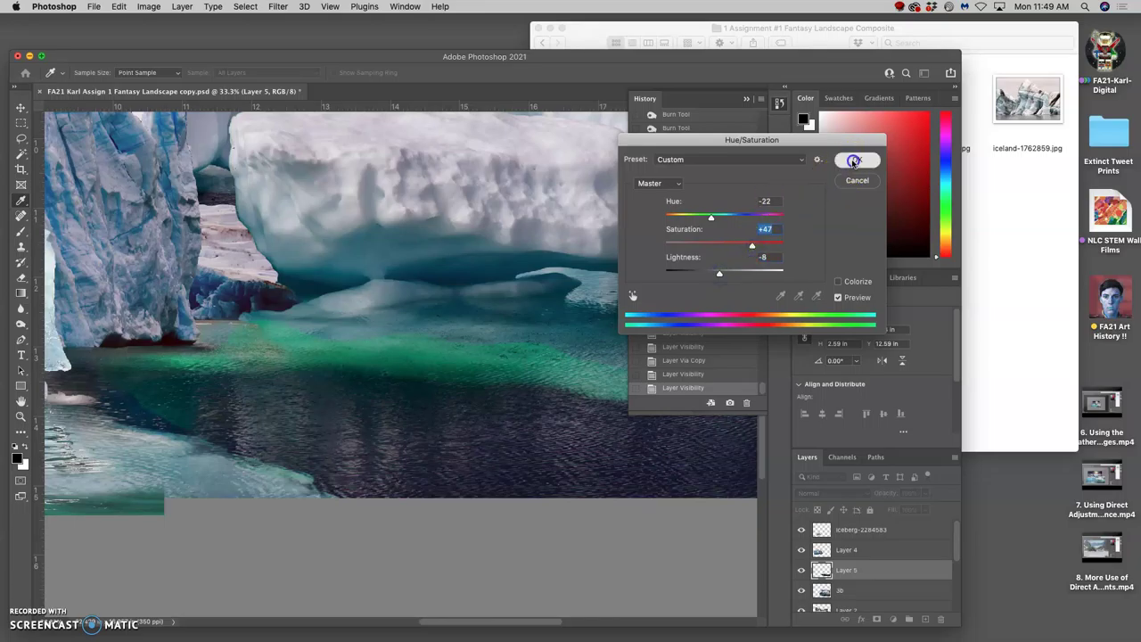
Apply Color Balance to Layer 5, raising midtone green to +16 and blue to +21, with highlights at -12 cyan and +4 green, and compare before and after
click(148, 6)
mouse_move(170, 39)
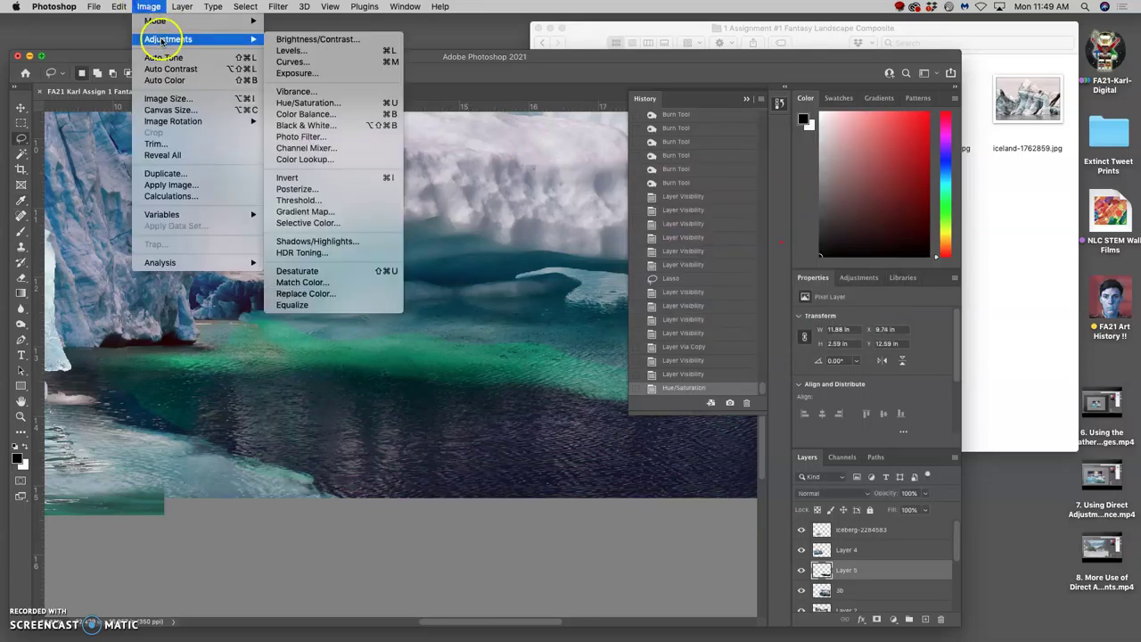
click(304, 114)
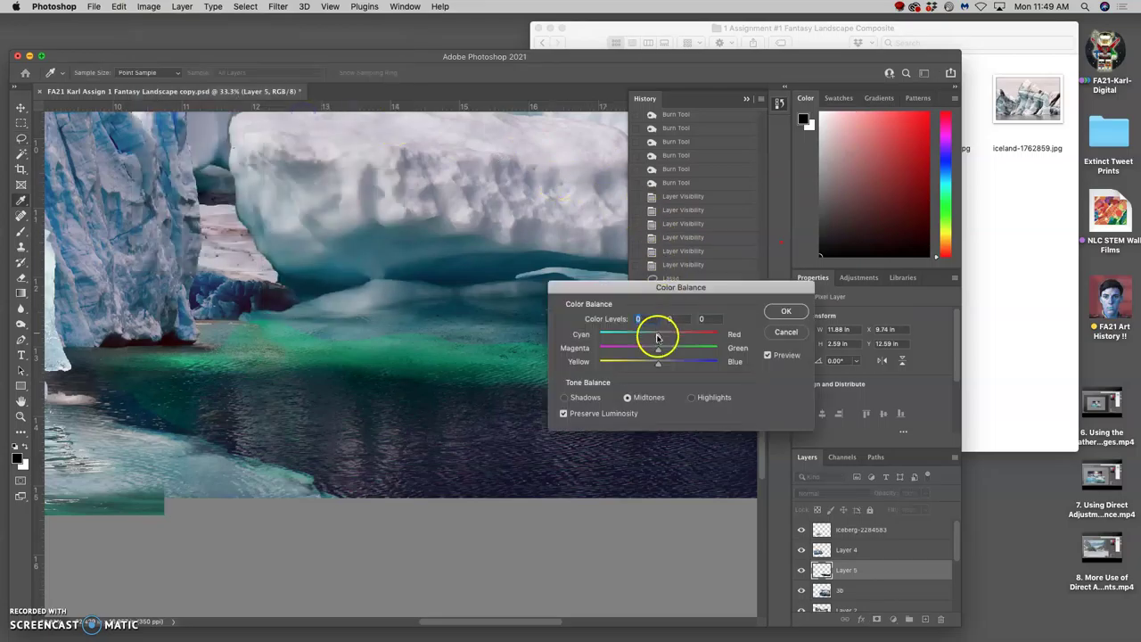
drag(658, 367, 677, 367)
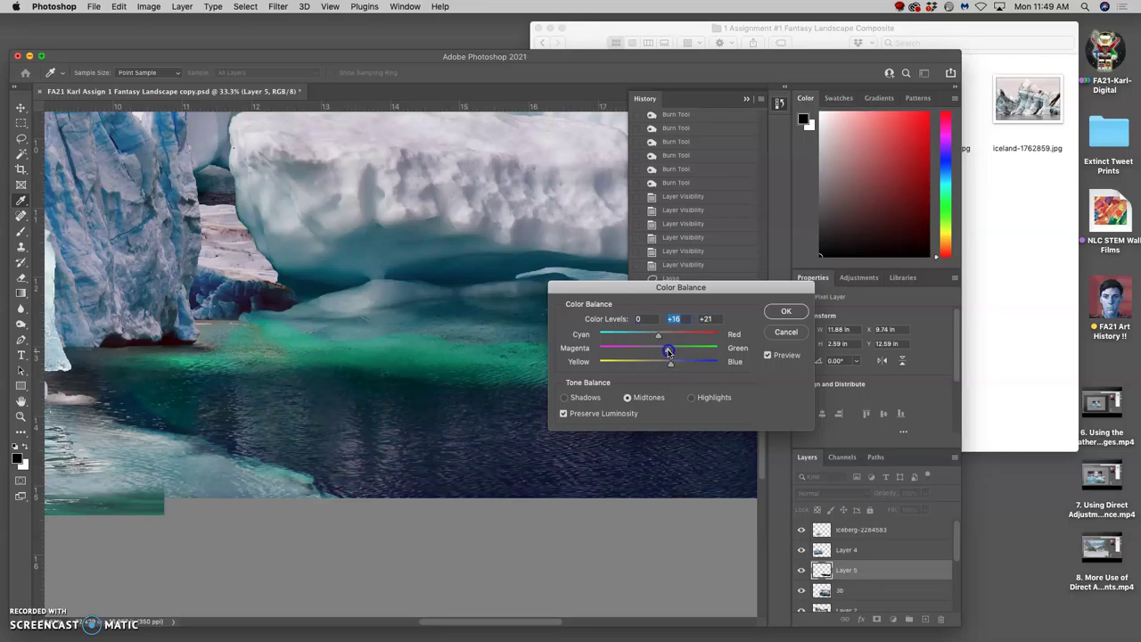
drag(658, 336, 665, 338)
click(691, 397)
drag(651, 351, 660, 353)
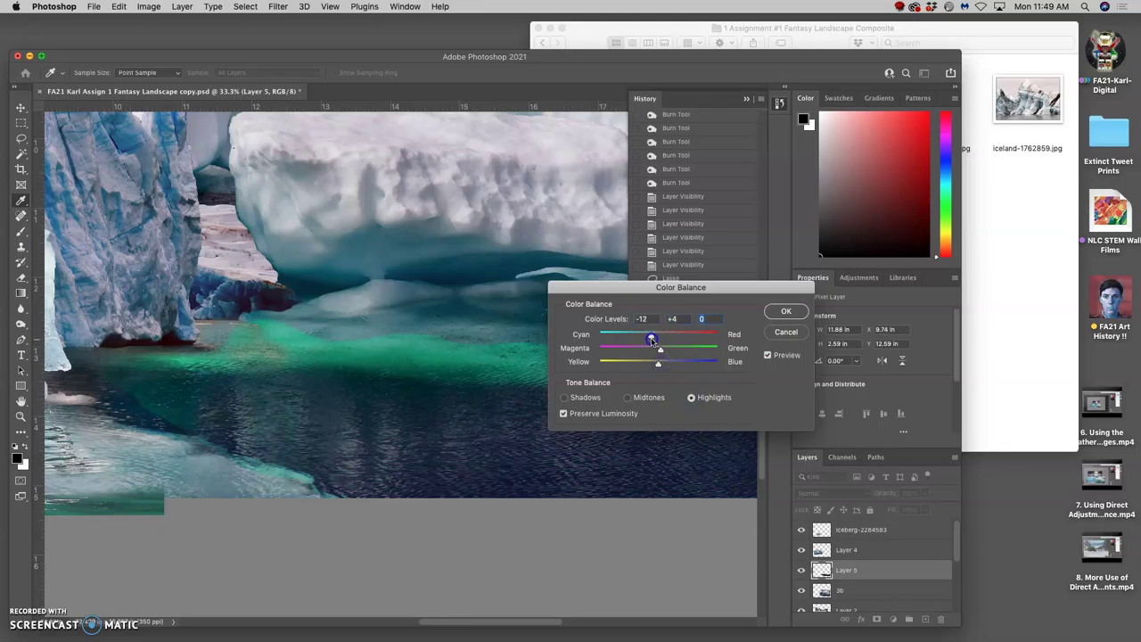
click(786, 311)
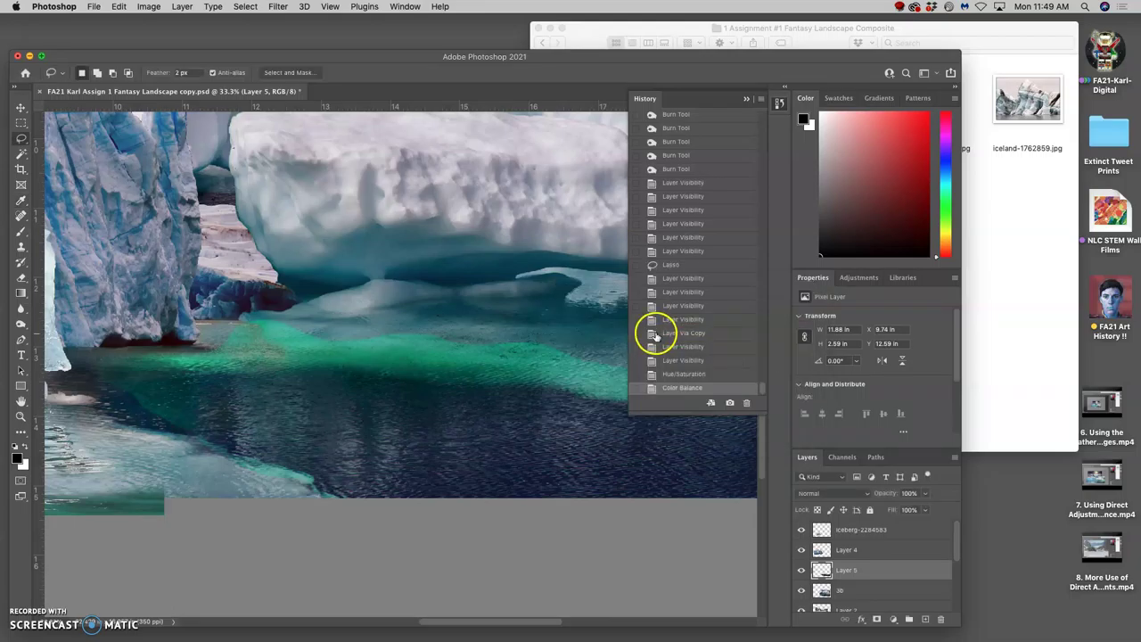
key(super+minus)
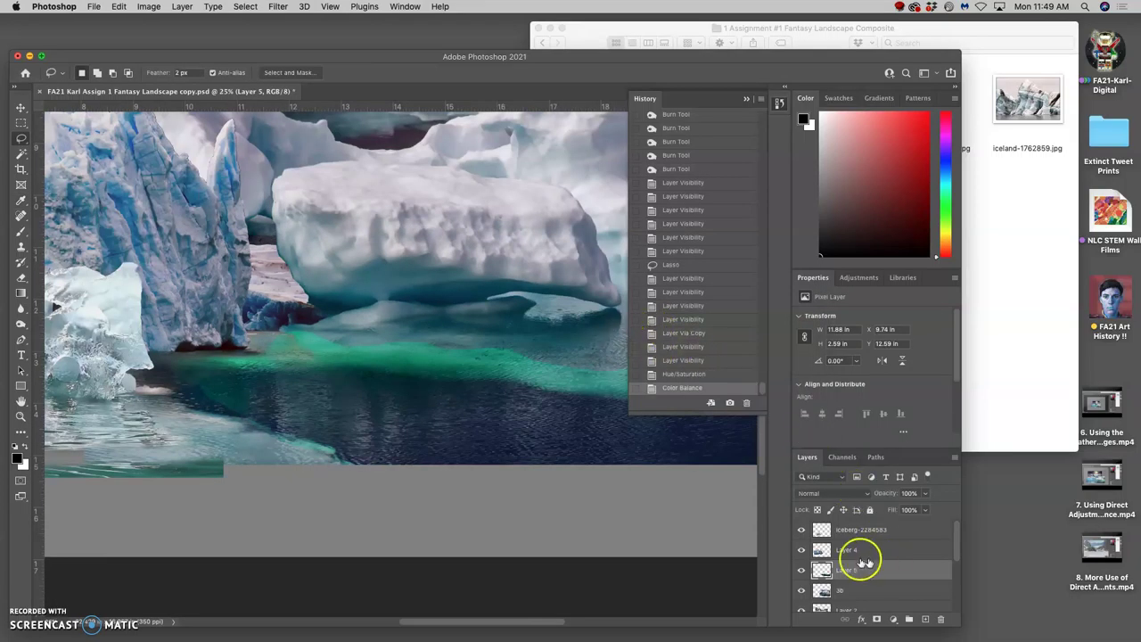
click(801, 571)
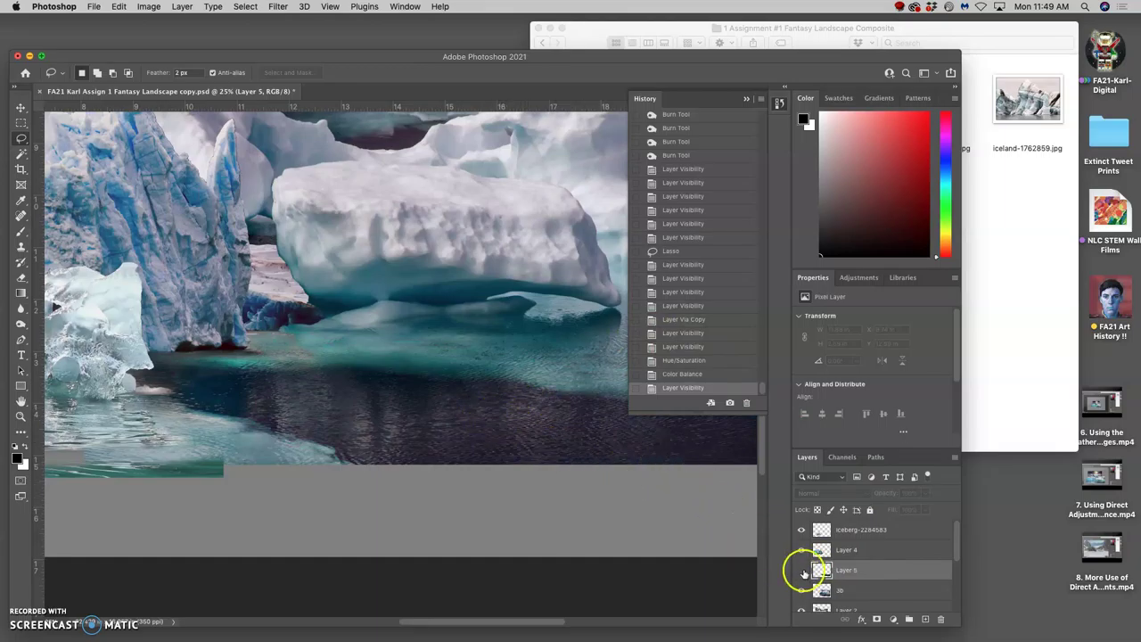
click(801, 570)
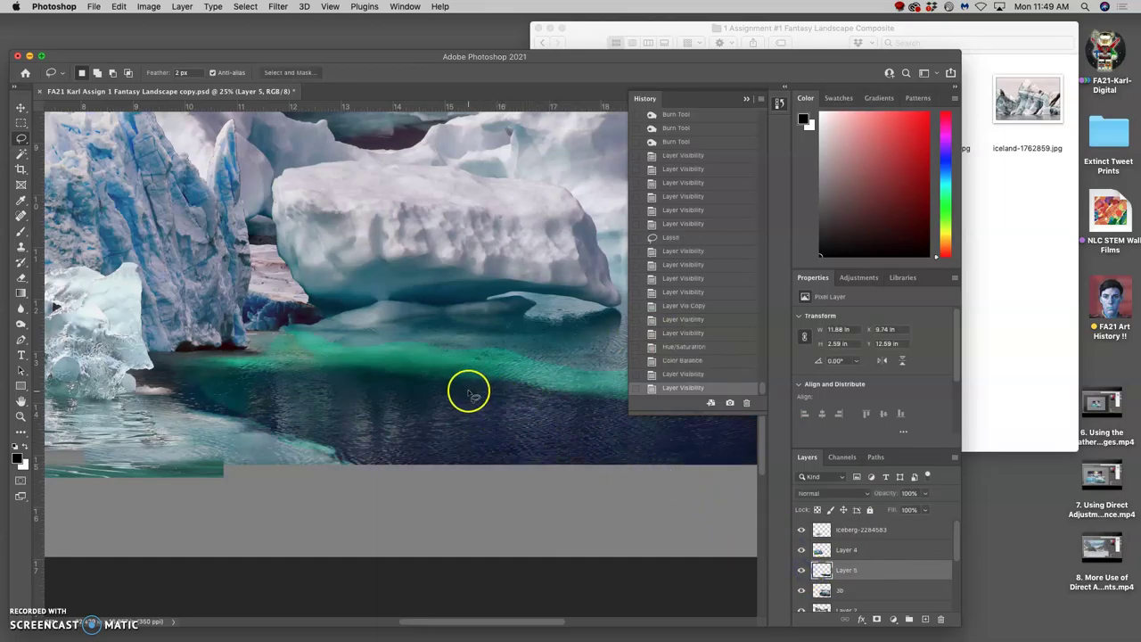
Erase the bright green upper edge of Layer 5's water at 100% opacity so it blends into the teal water under the iceberg
click(22, 279)
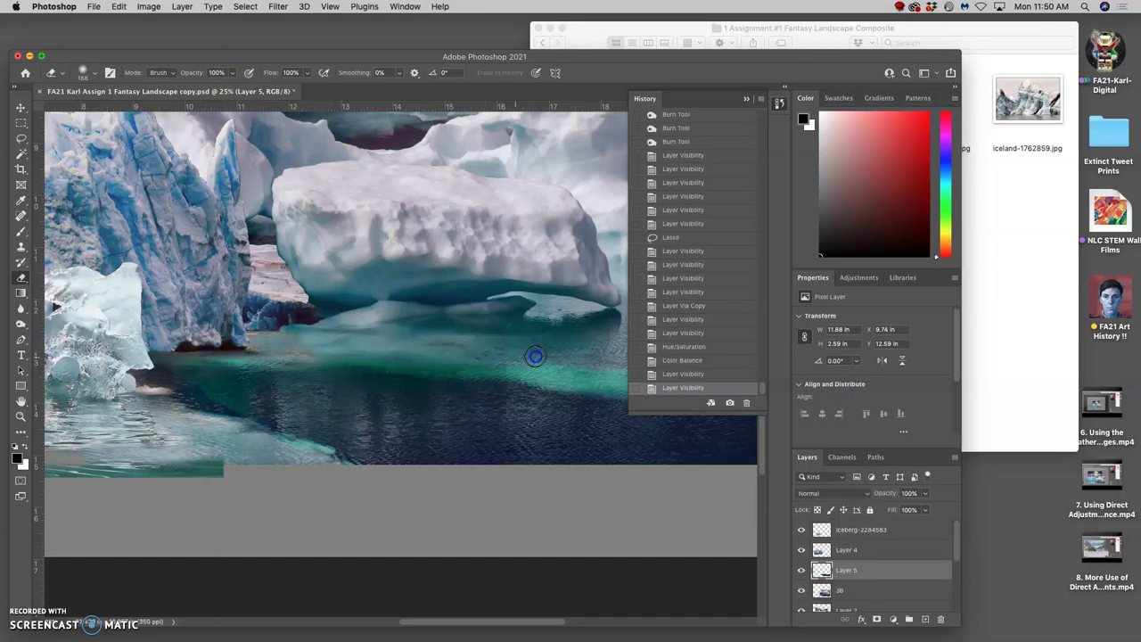
click(588, 361)
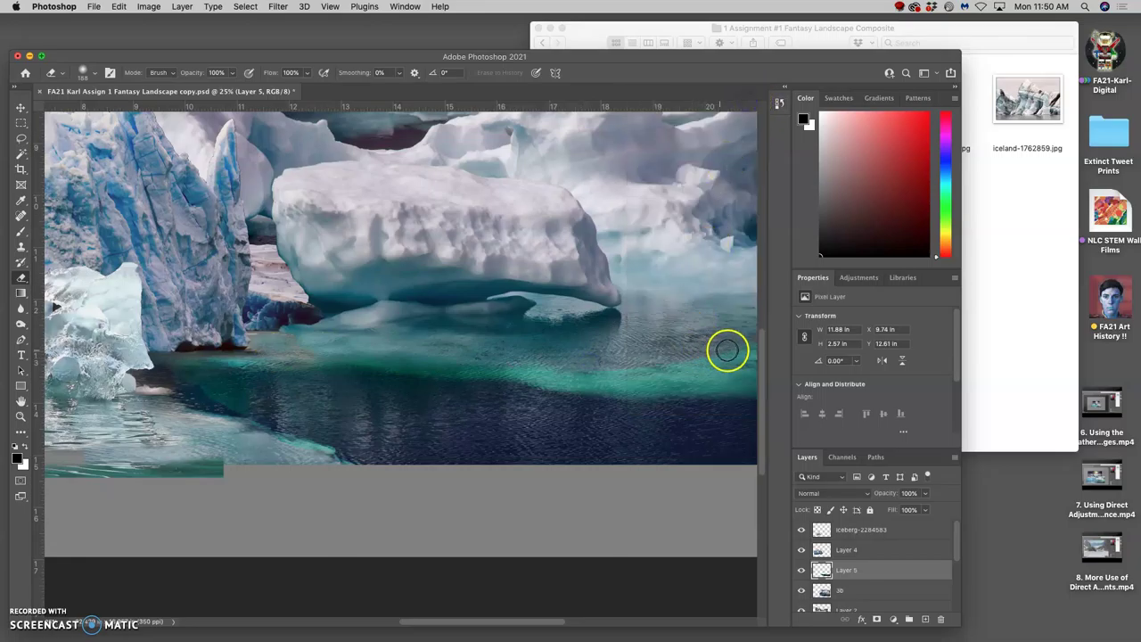
mouse_move(727, 350)
mouse_down()
mouse_move(764, 342)
mouse_move(764, 365)
mouse_up()
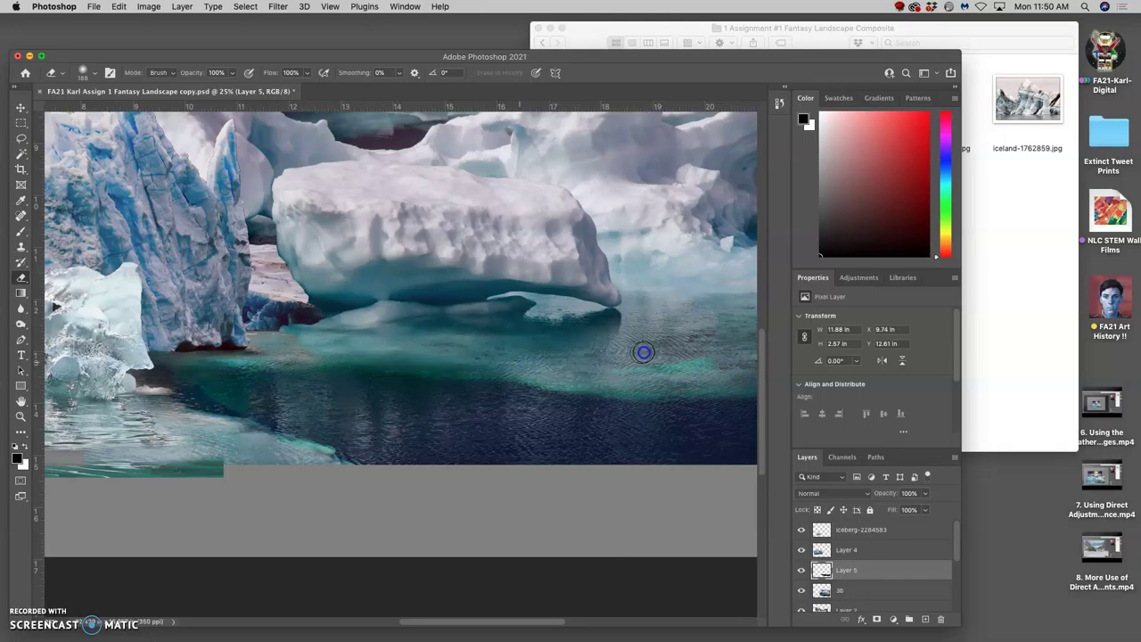
mouse_move(642, 354)
mouse_down()
mouse_move(707, 367)
mouse_move(654, 382)
mouse_up()
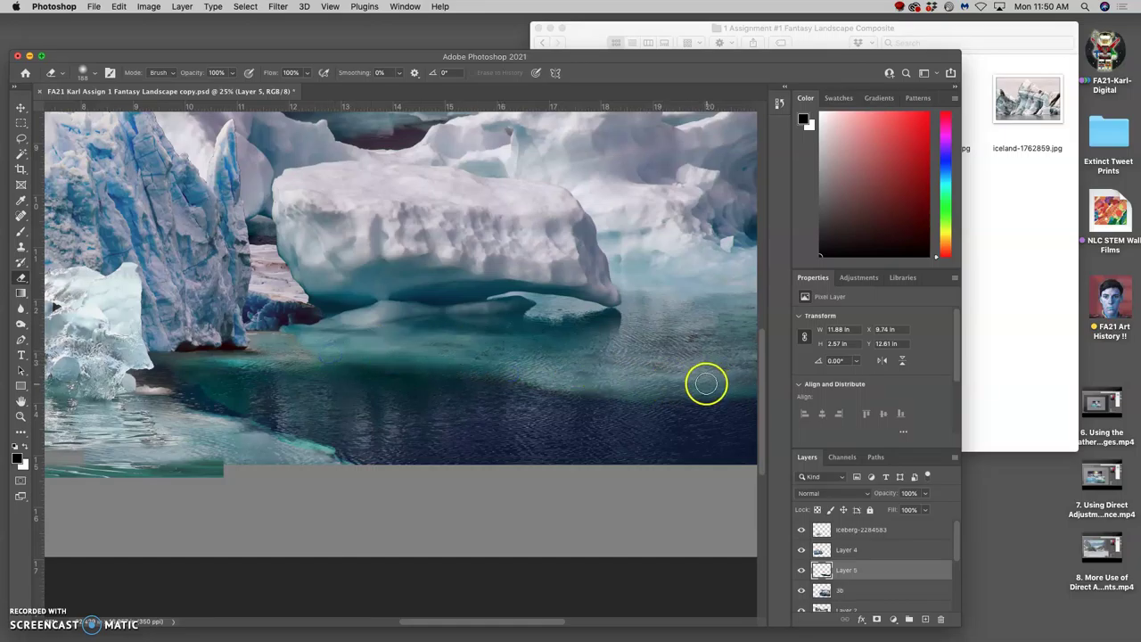
click(748, 380)
Erase Layer 5's leftover edge over the pale submerged ice beside the dark foreground water
click(306, 452)
drag(318, 457, 291, 447)
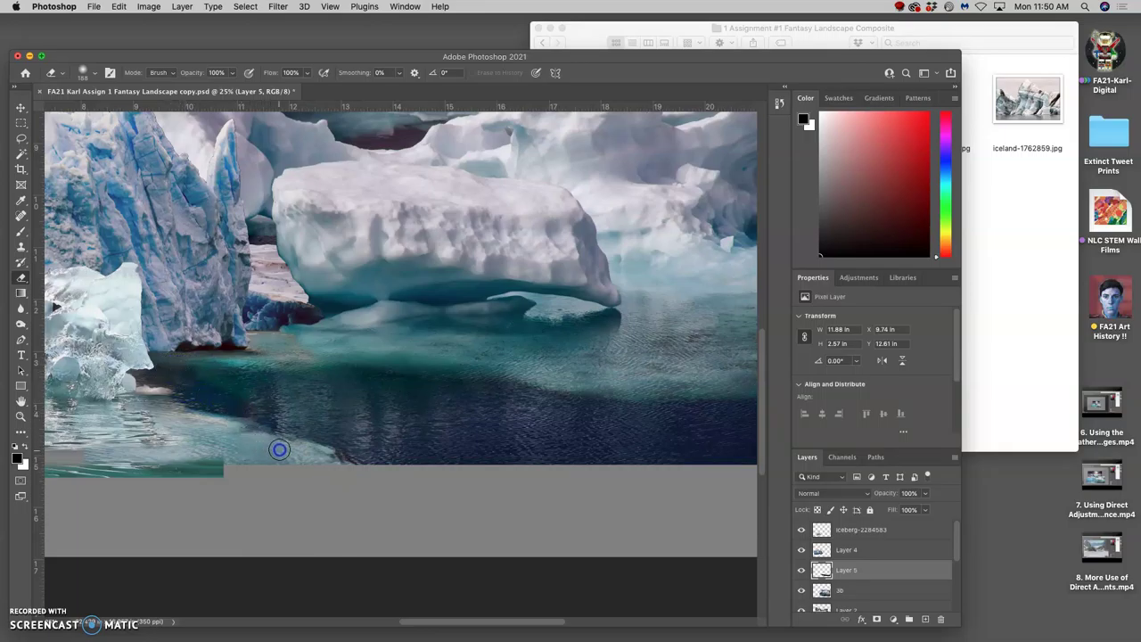
mouse_move(281, 443)
mouse_down()
mouse_move(255, 428)
mouse_move(232, 388)
mouse_move(195, 370)
mouse_move(237, 395)
mouse_move(280, 475)
mouse_move(267, 430)
mouse_up()
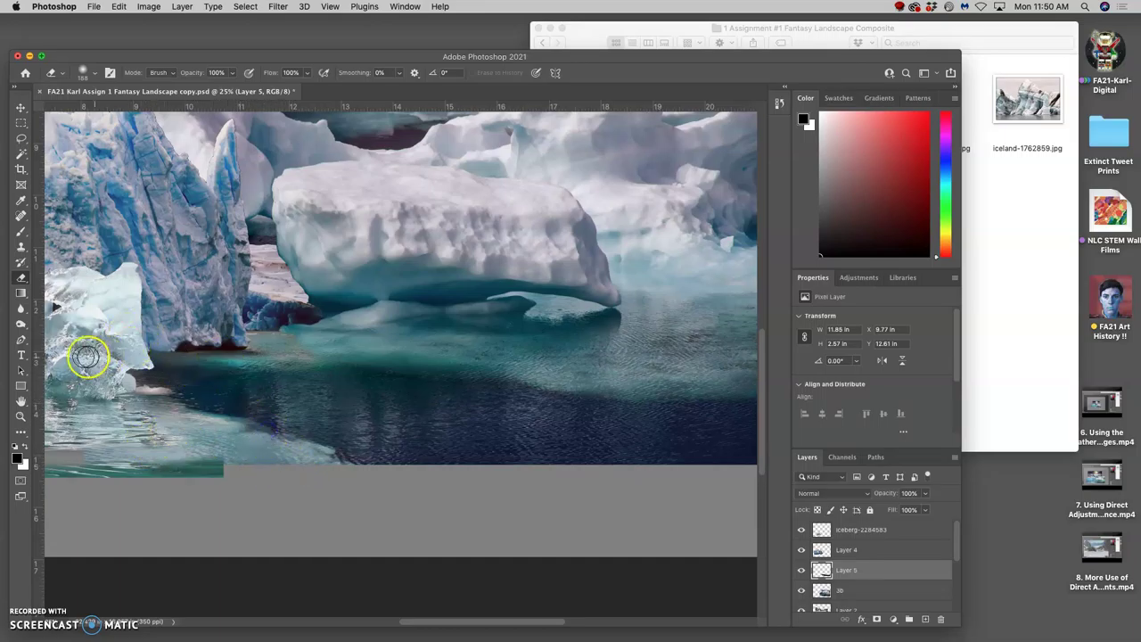
Burn Layer 5's dark water beside the pale submerged ice, using a soft 444 px Burn brush on midtones at 16% exposure
click(21, 324)
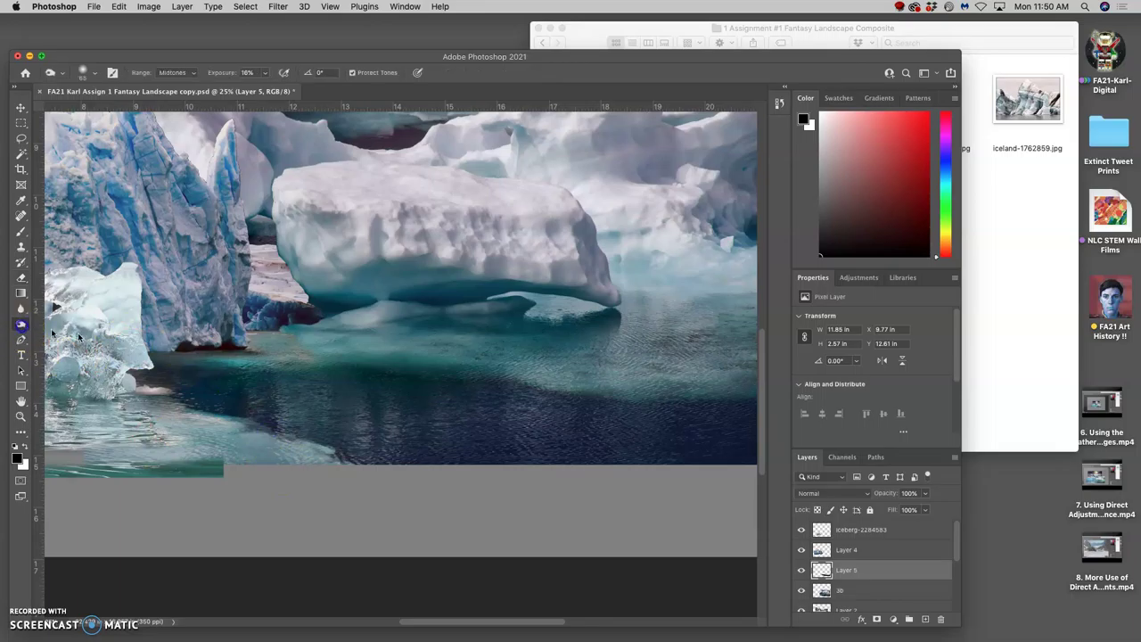
click(92, 75)
click(120, 106)
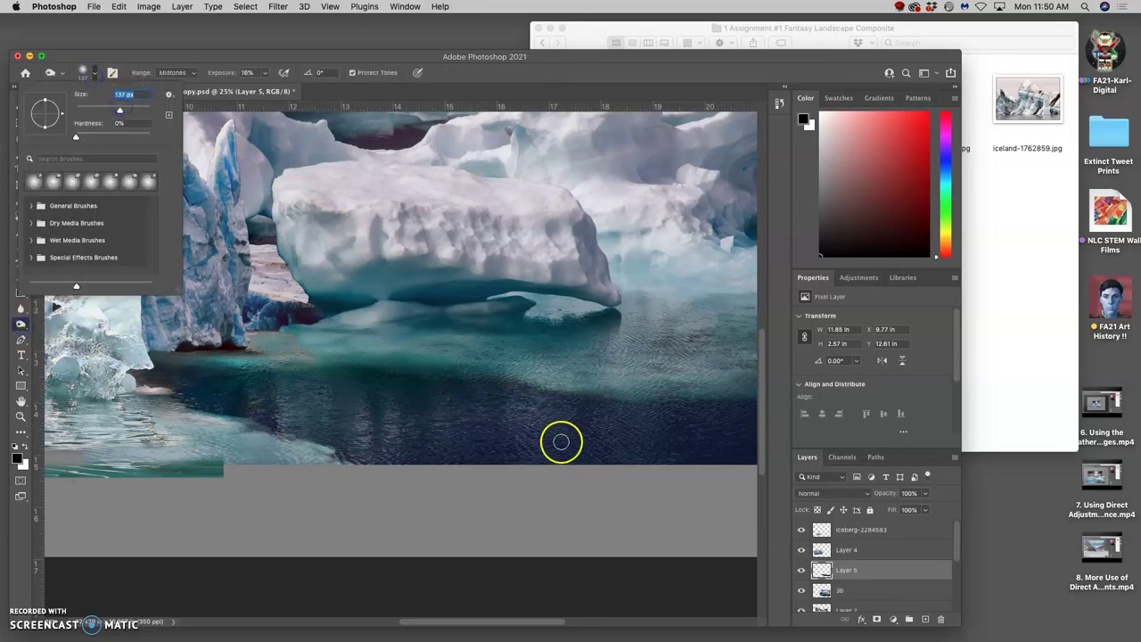
click(134, 110)
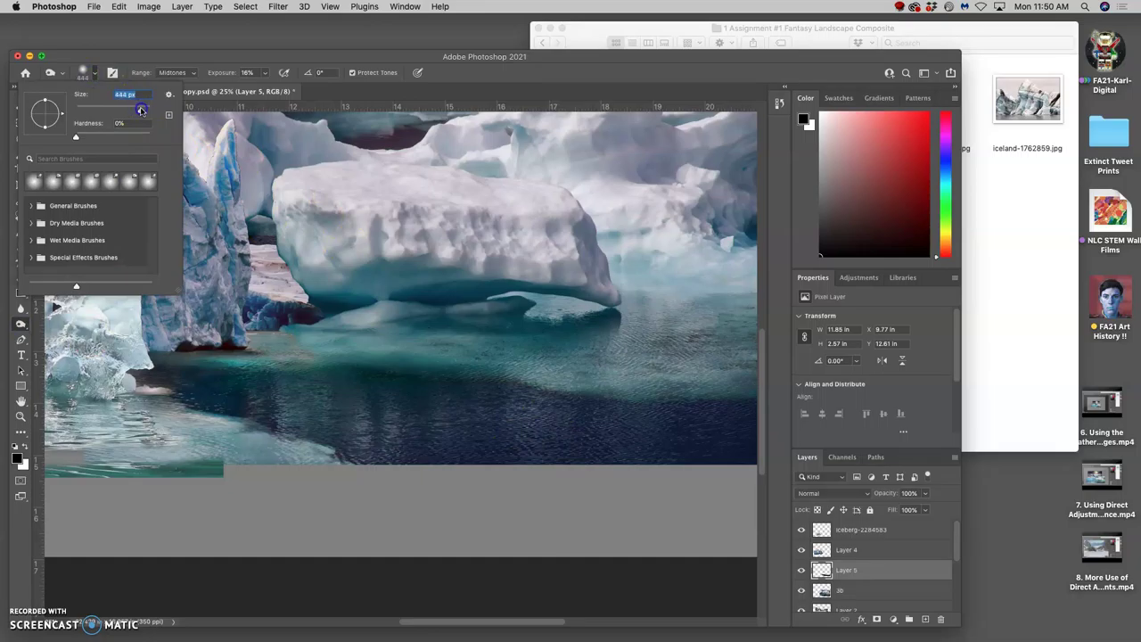
key(Return)
drag(414, 451, 355, 440)
click(374, 436)
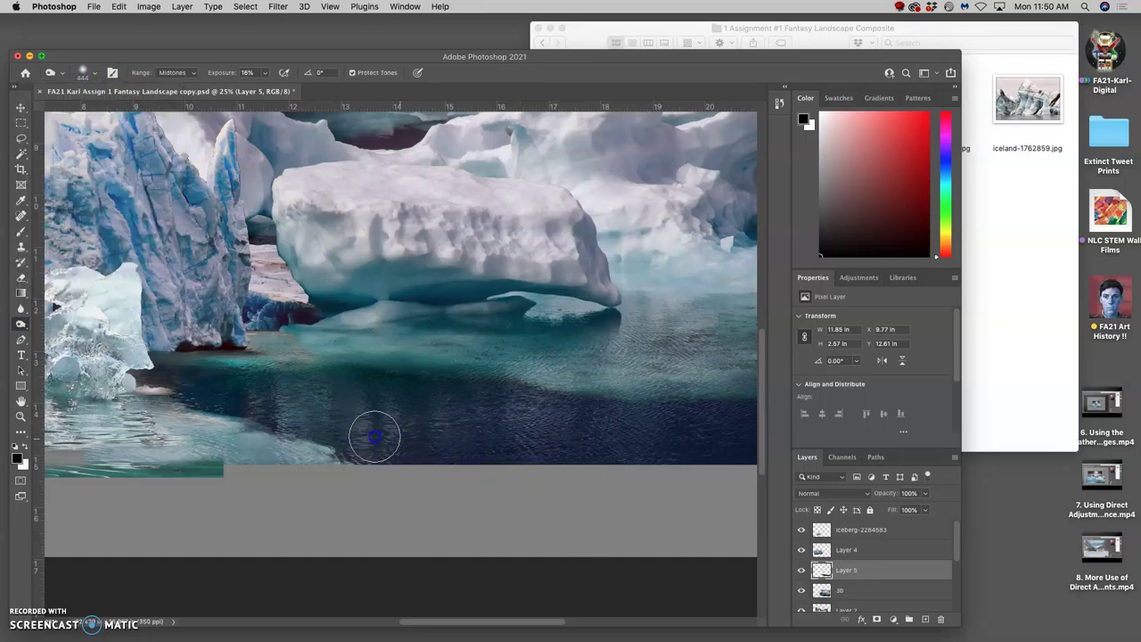
click(362, 435)
click(312, 422)
click(323, 424)
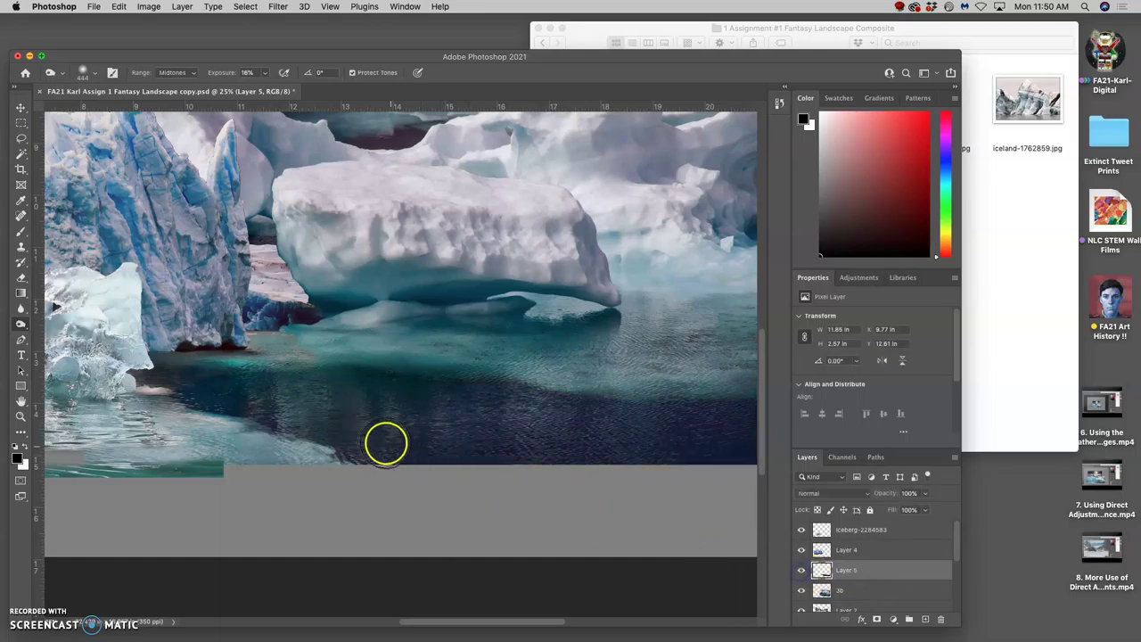
Burn the rest of Layer 5's dark foreground water along the image's lower edge, from the pale ice to the far corner
click(276, 411)
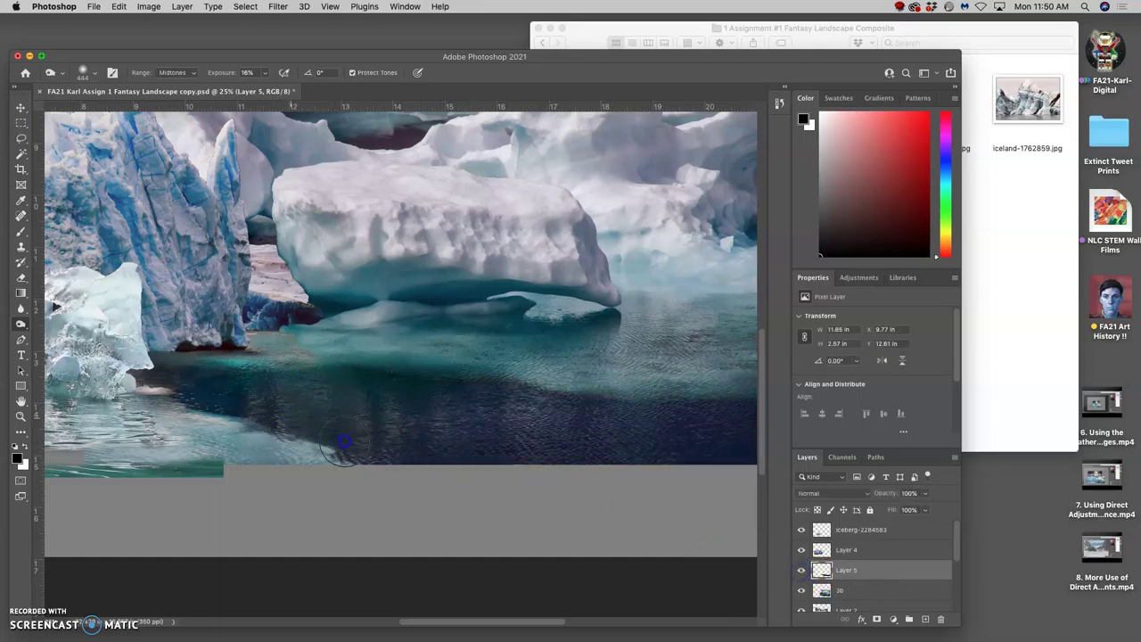
mouse_move(337, 430)
mouse_down()
mouse_move(713, 466)
mouse_move(746, 454)
mouse_up()
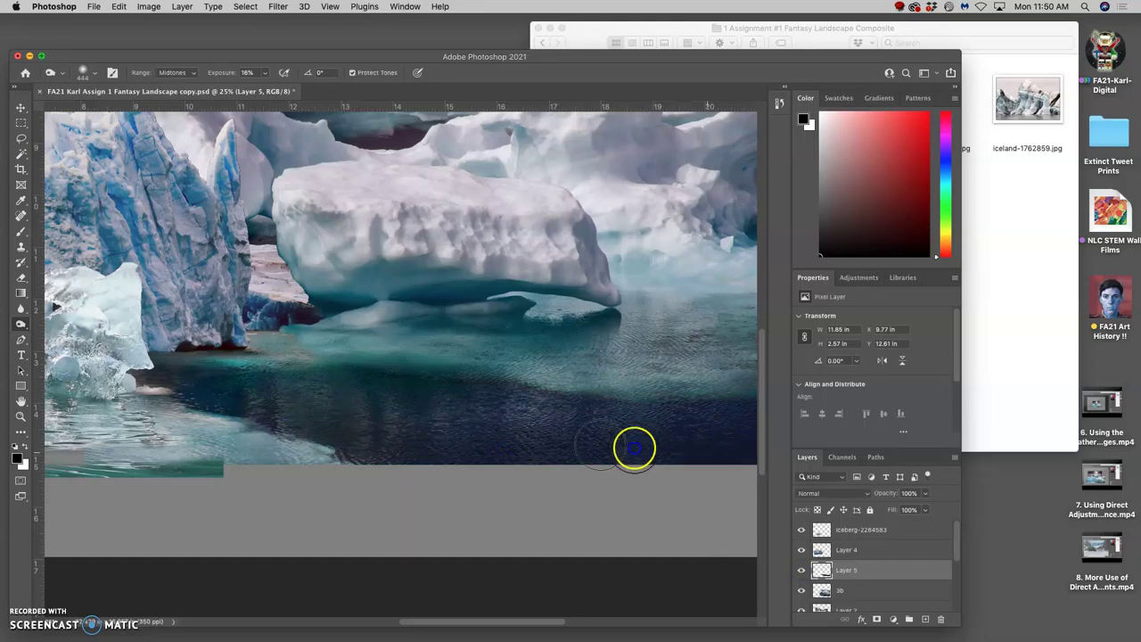
drag(583, 442, 643, 436)
mouse_move(262, 395)
mouse_down()
mouse_move(328, 389)
mouse_move(251, 383)
mouse_move(714, 418)
mouse_move(445, 435)
mouse_move(340, 429)
mouse_move(269, 408)
mouse_up()
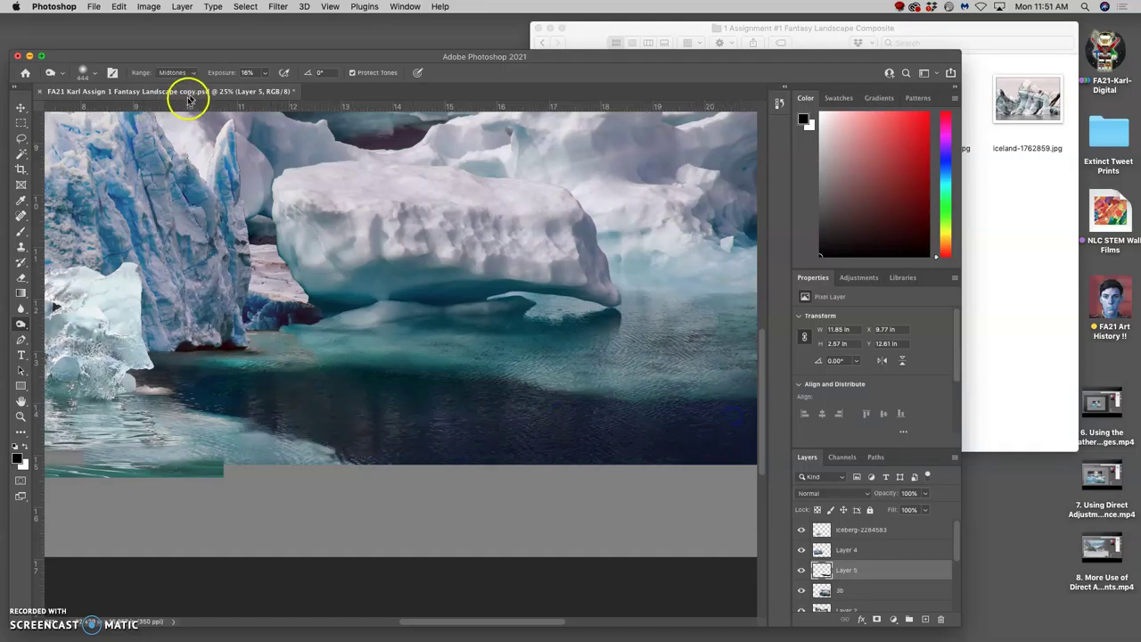
Reduce the Burn brush to about 150 px and darken Layer 5's upper boundary where it meets the teal water
click(94, 75)
click(123, 111)
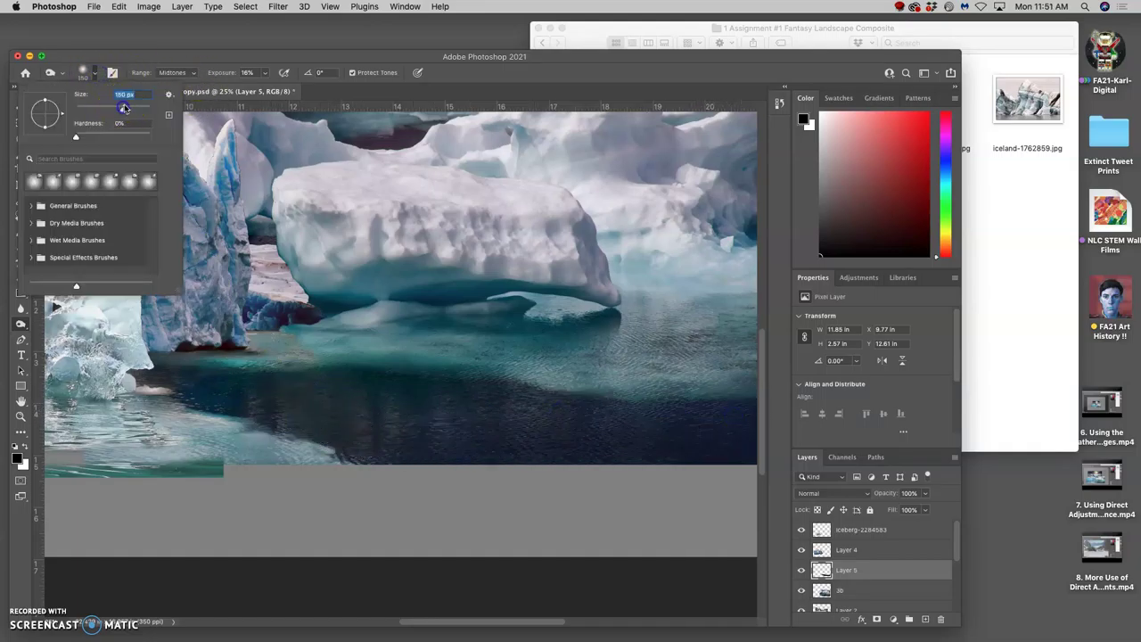
click(188, 75)
click(186, 75)
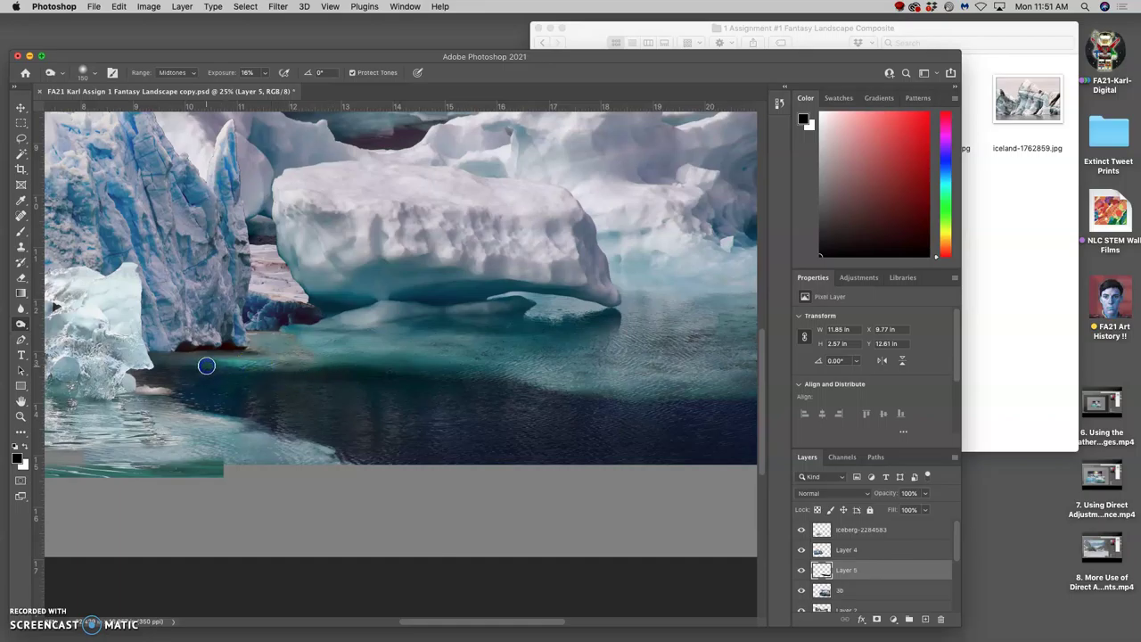
drag(249, 371, 523, 384)
drag(480, 385, 479, 385)
click(553, 387)
click(487, 377)
click(721, 400)
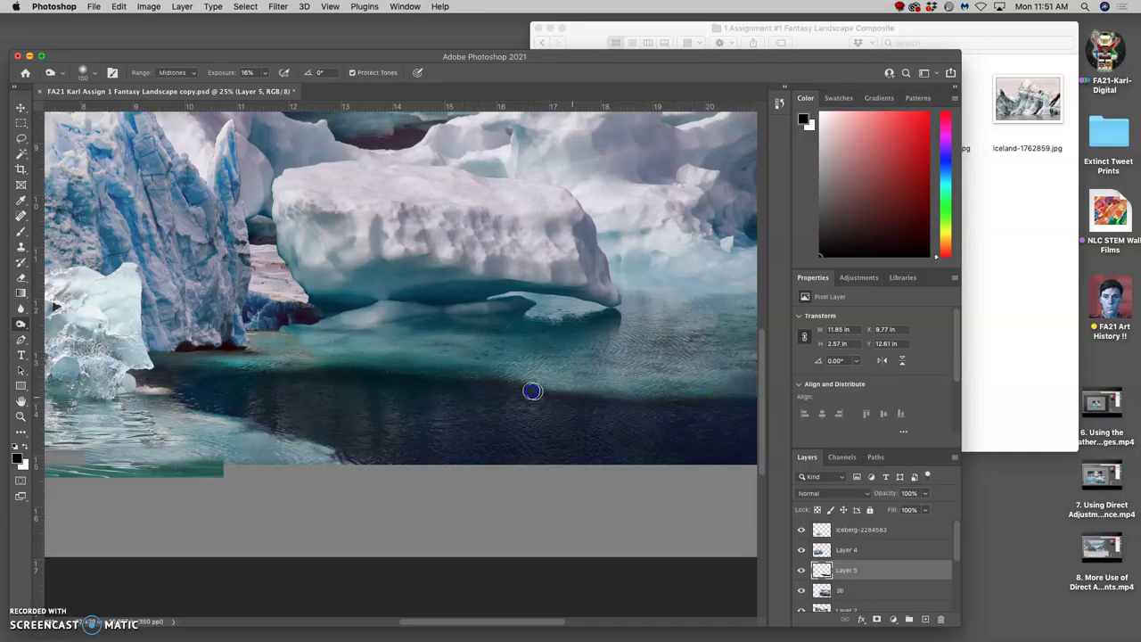
click(344, 369)
click(280, 377)
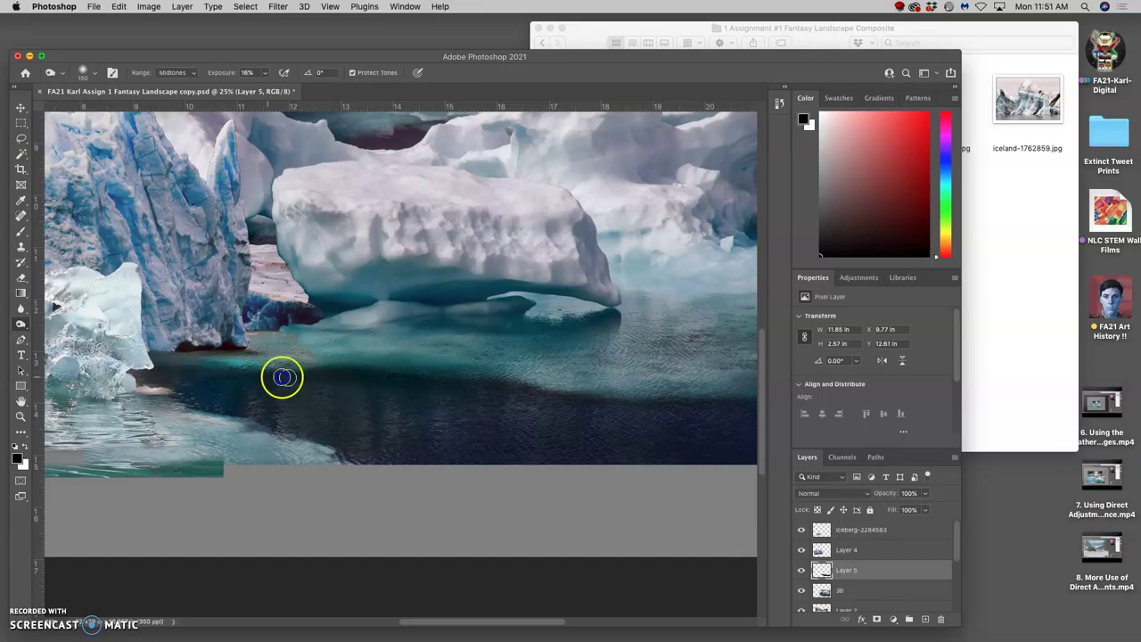
click(202, 368)
click(213, 372)
Check Layer 4, Layer 5 and 3b by toggling their visibility, and burn the pale submerged ice's edge on layer 3b
click(801, 552)
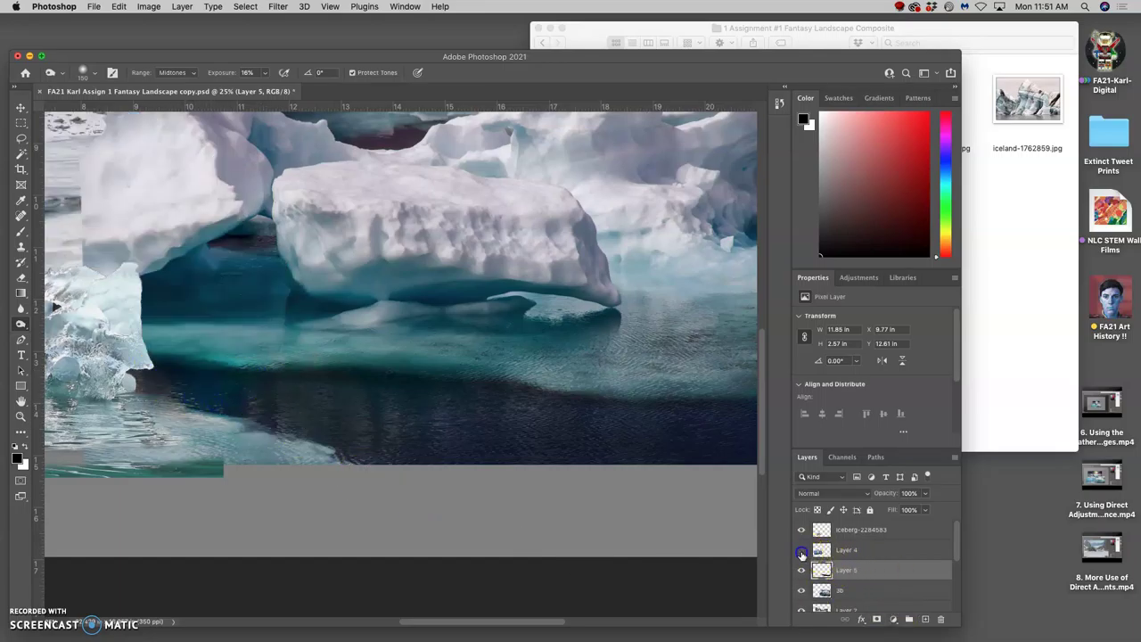
click(802, 552)
click(801, 571)
click(802, 571)
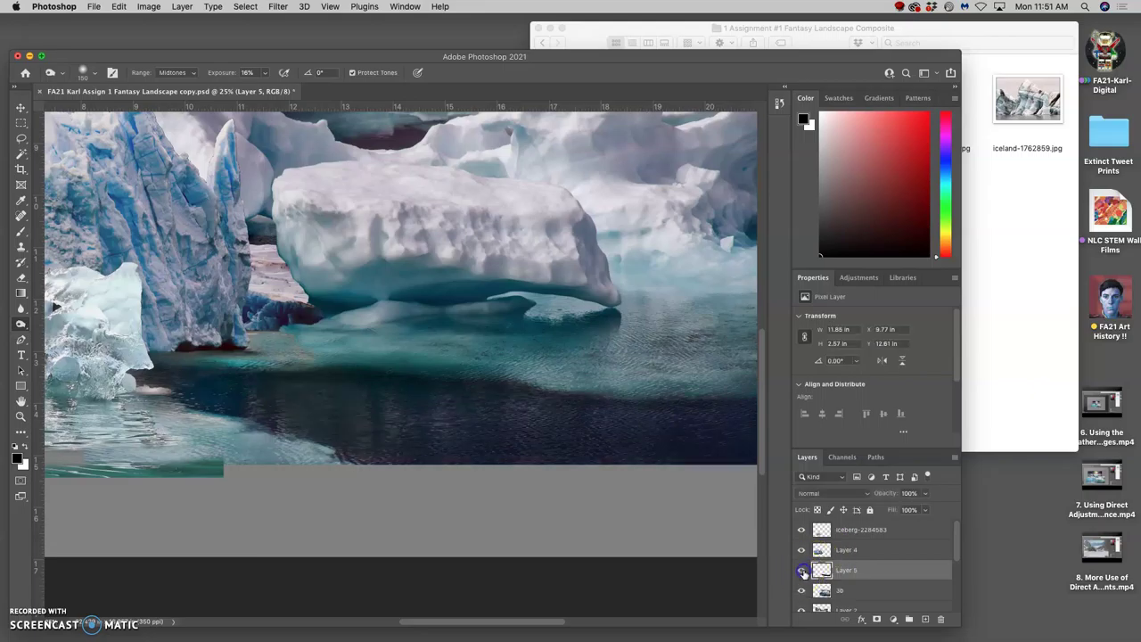
click(801, 590)
click(801, 590)
click(842, 590)
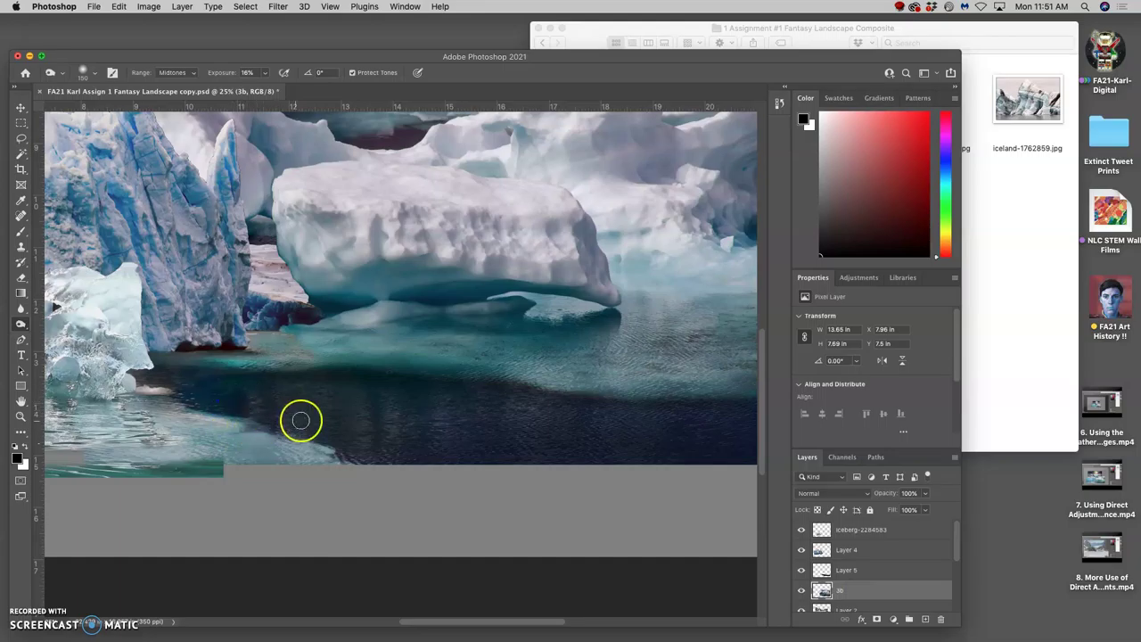
mouse_move(304, 421)
mouse_down()
mouse_move(209, 407)
mouse_move(149, 381)
mouse_up()
Dodge layer 3b's midtones at 21% exposure along the pale ice's edge and across the dark foreground water
click(21, 324)
click(56, 324)
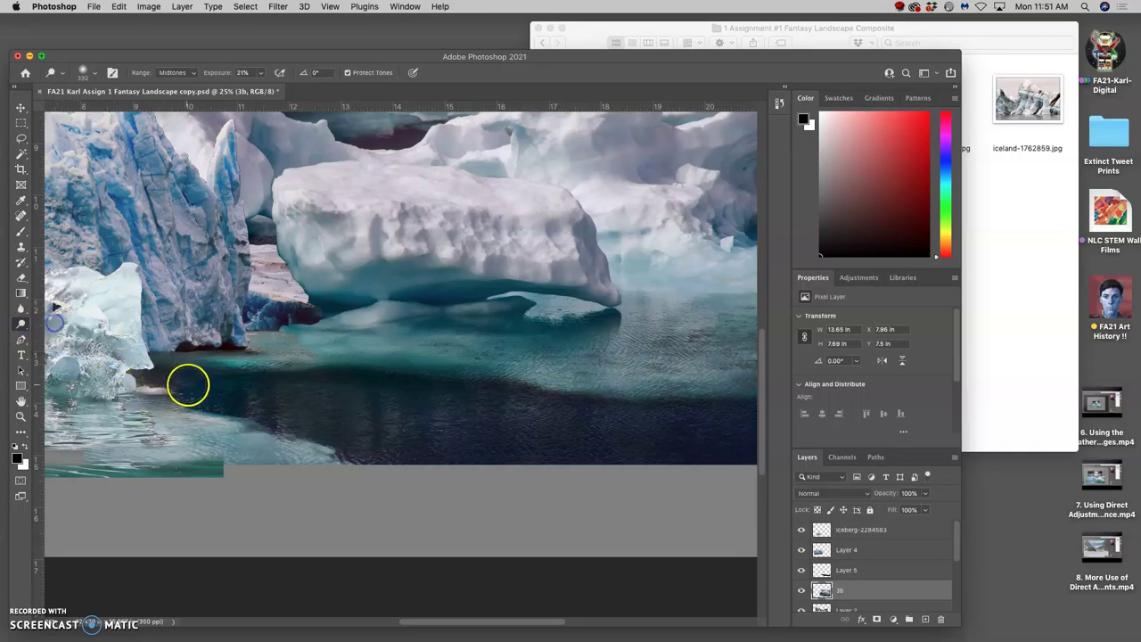
click(200, 393)
mouse_move(218, 398)
mouse_down()
mouse_move(365, 425)
mouse_move(331, 428)
mouse_up()
click(402, 420)
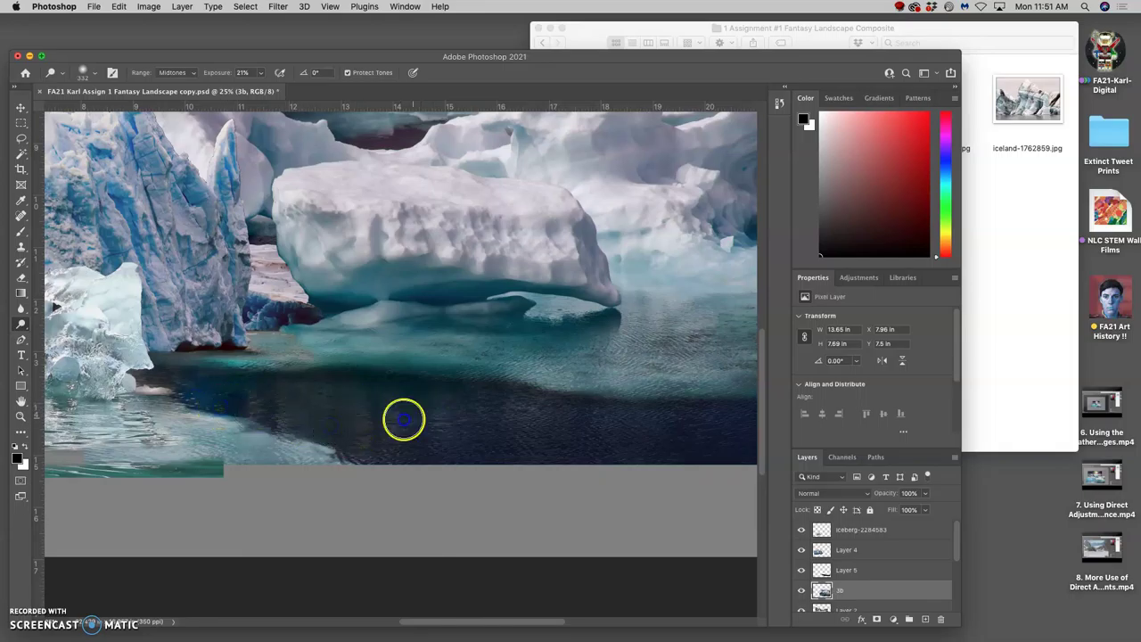
click(481, 447)
mouse_move(578, 446)
mouse_down()
mouse_move(544, 428)
mouse_move(654, 451)
mouse_up()
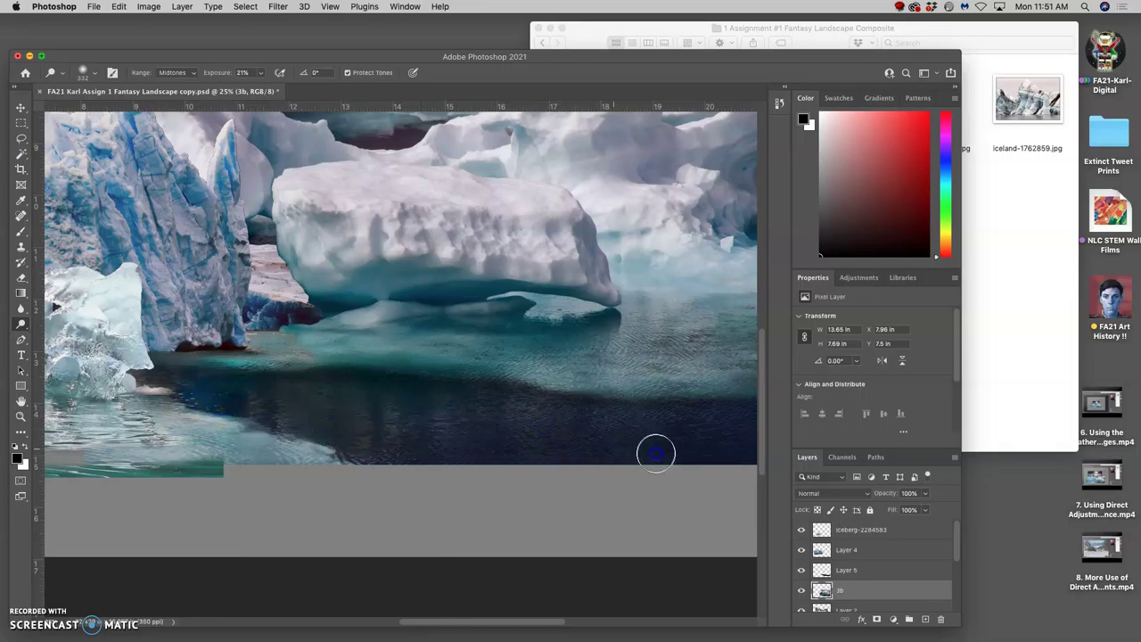
Make Layer 5 the active layer for dodging its dark water
click(850, 573)
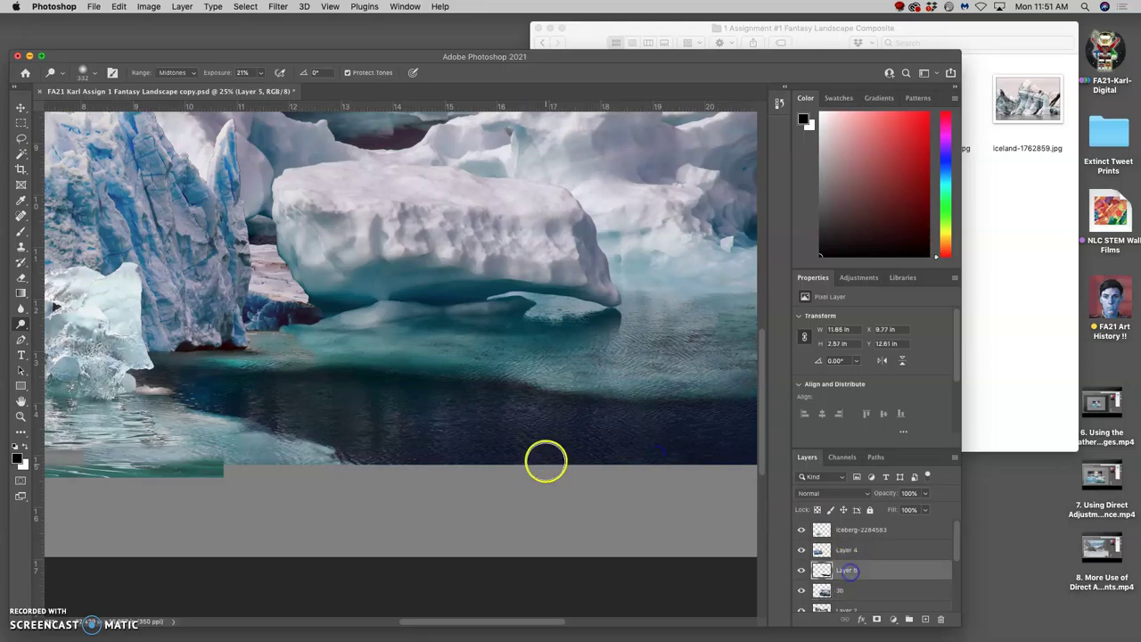